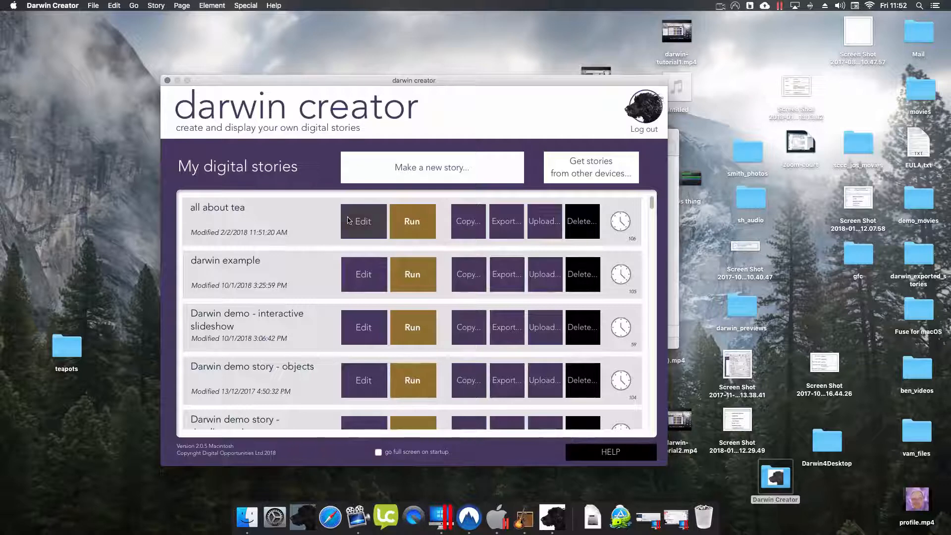
- Open the "all about tea" story for editing, look through its pages and return to "my first page"
left_click(349, 221)
left_click_drag(291, 48, 362, 43)
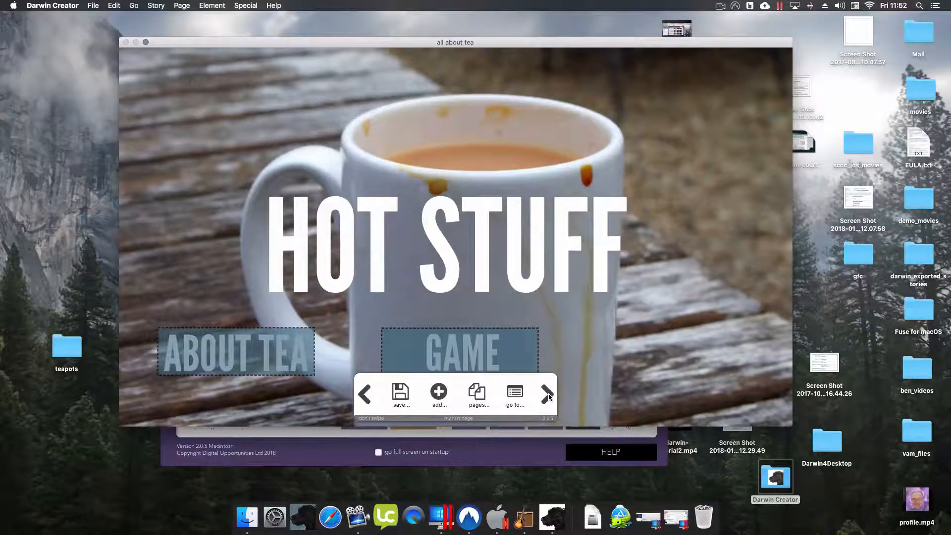
left_click(526, 360)
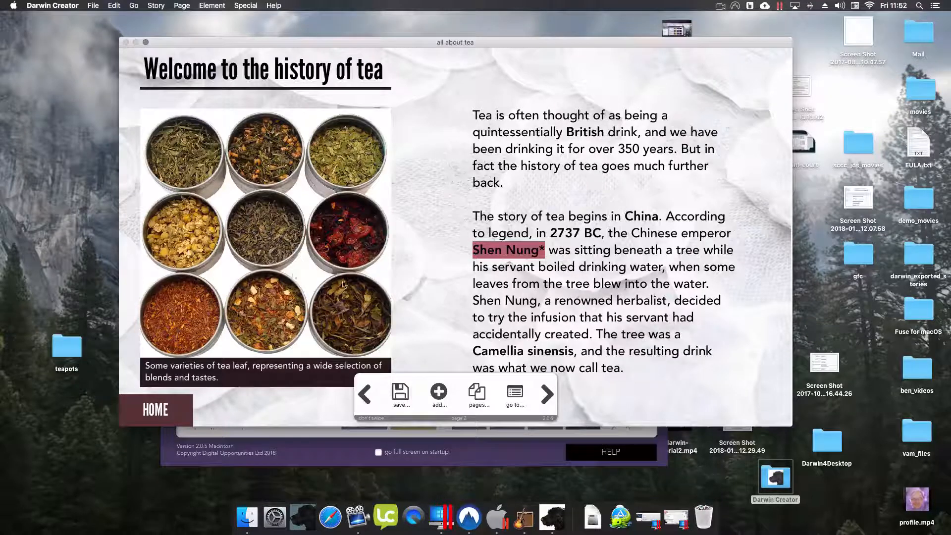
left_click(546, 395)
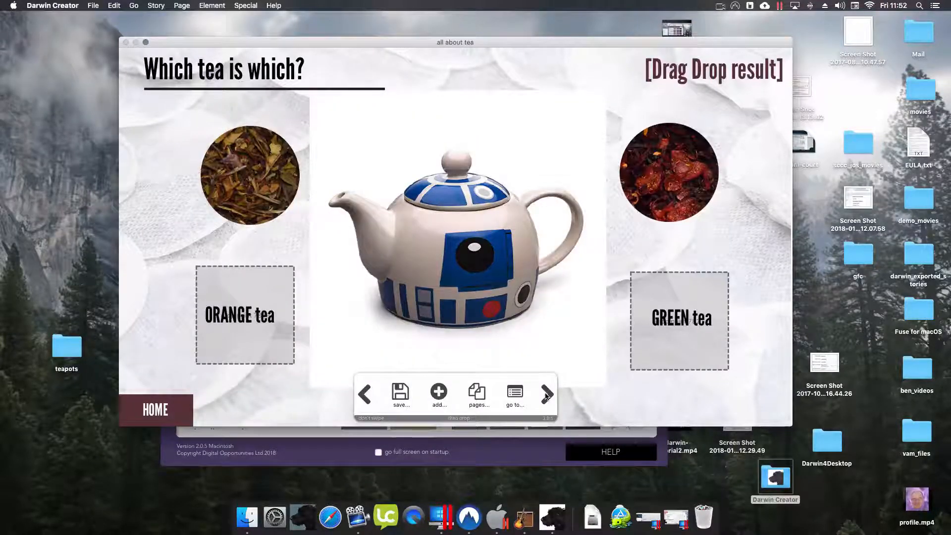
left_click(546, 394)
left_click(546, 395)
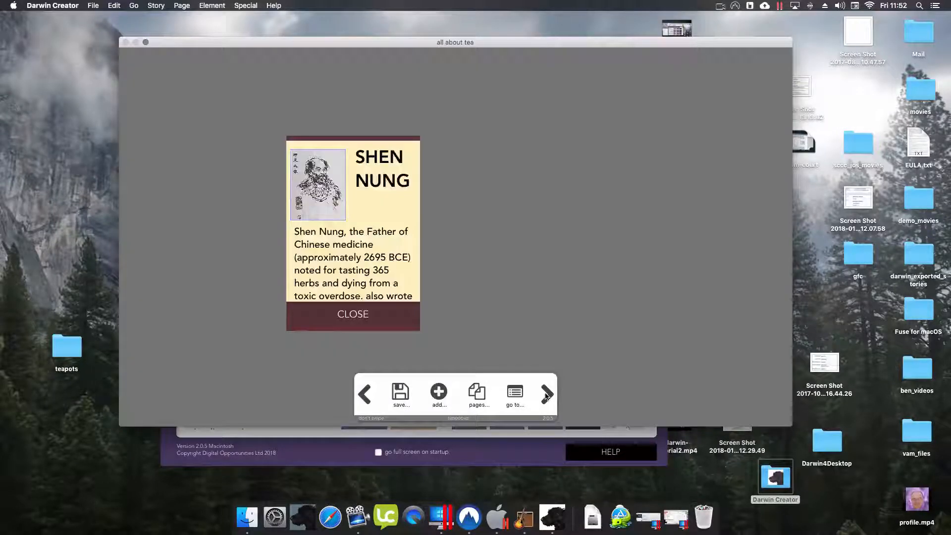
left_click(518, 391)
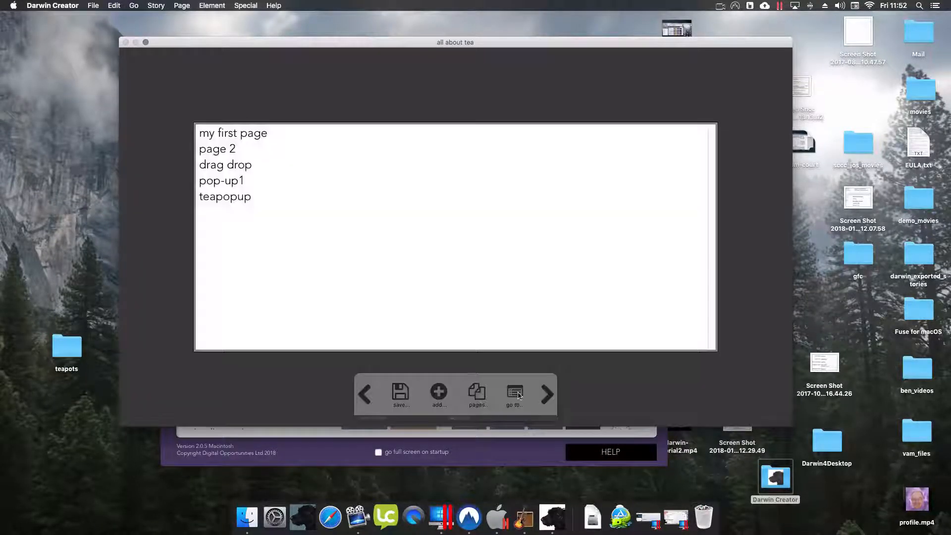
left_click(245, 133)
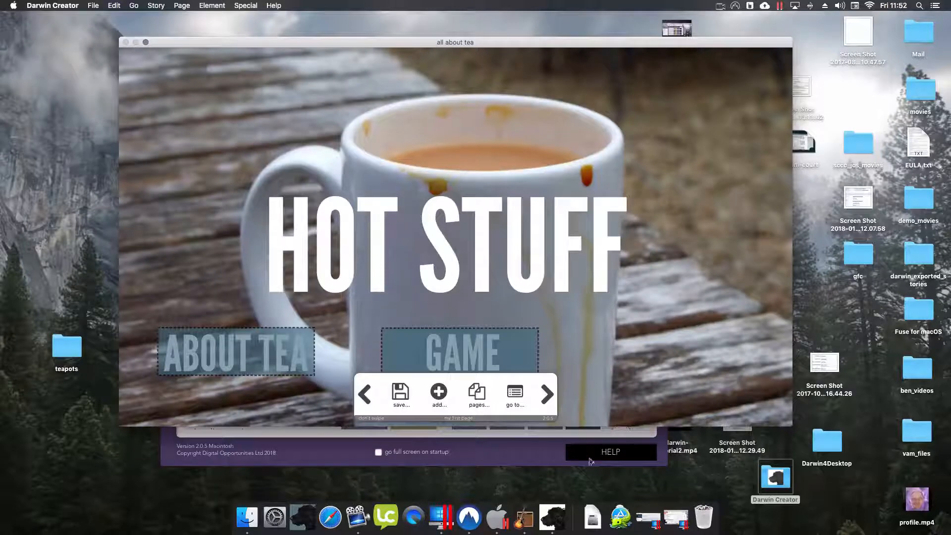
- Copy page 2 as a new full-screen page named "quizintro"
left_click(549, 397)
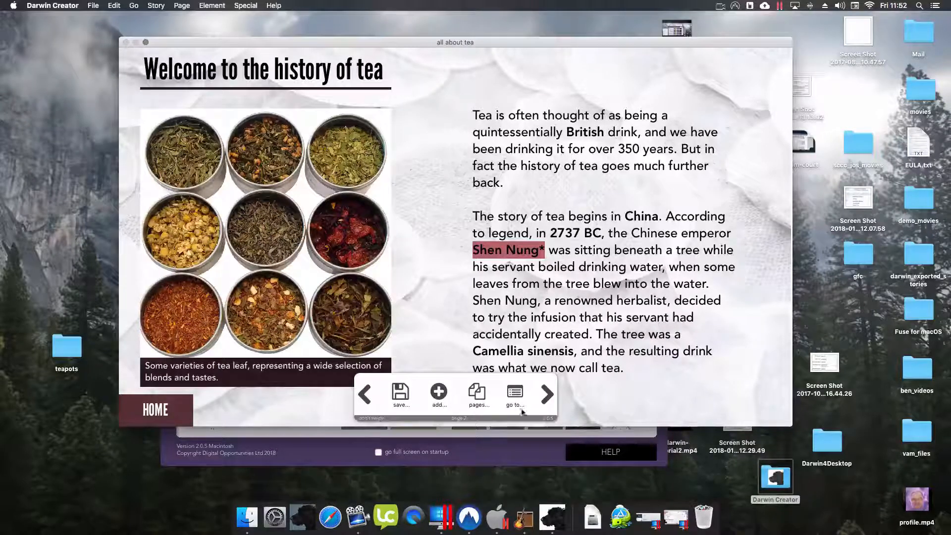
left_click(478, 394)
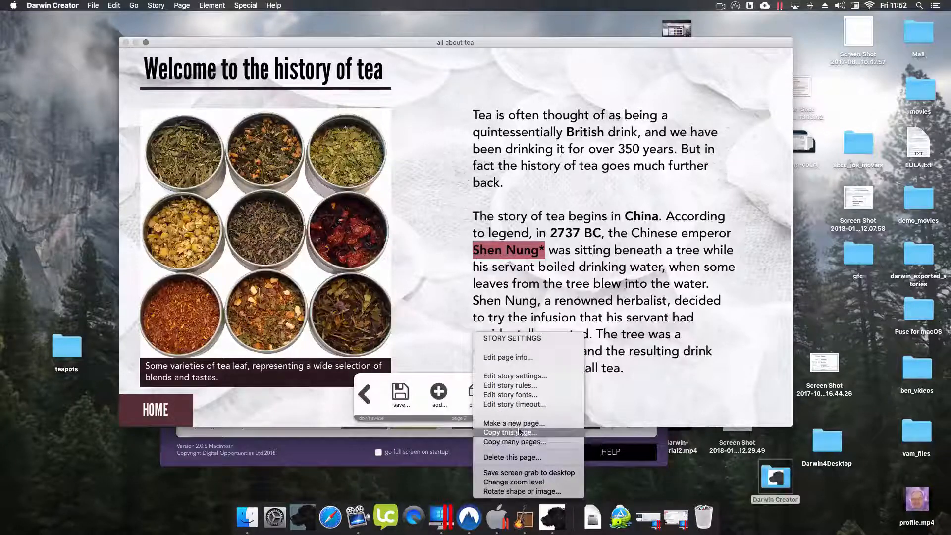
left_click(513, 433)
triple_click(403, 113)
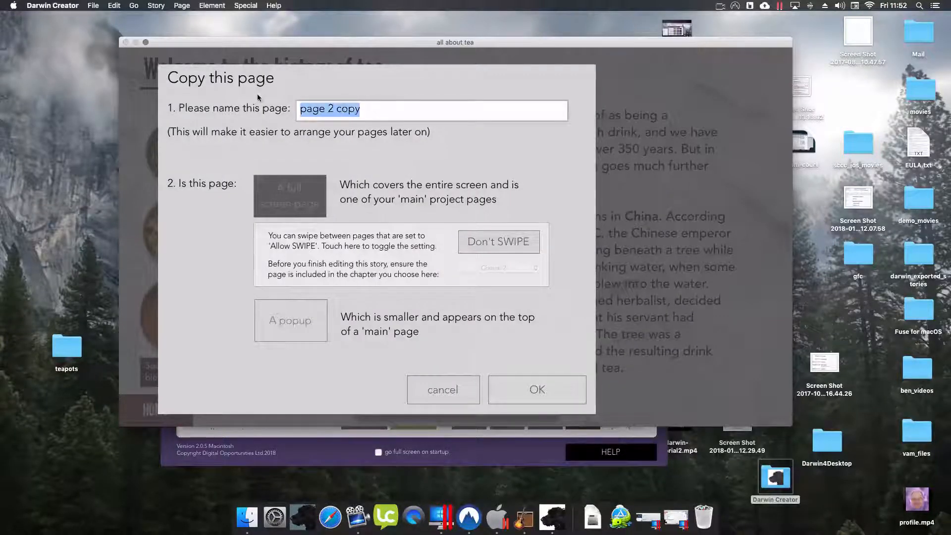
type("quizti")
key("BackSpace")
key("BackSpace")
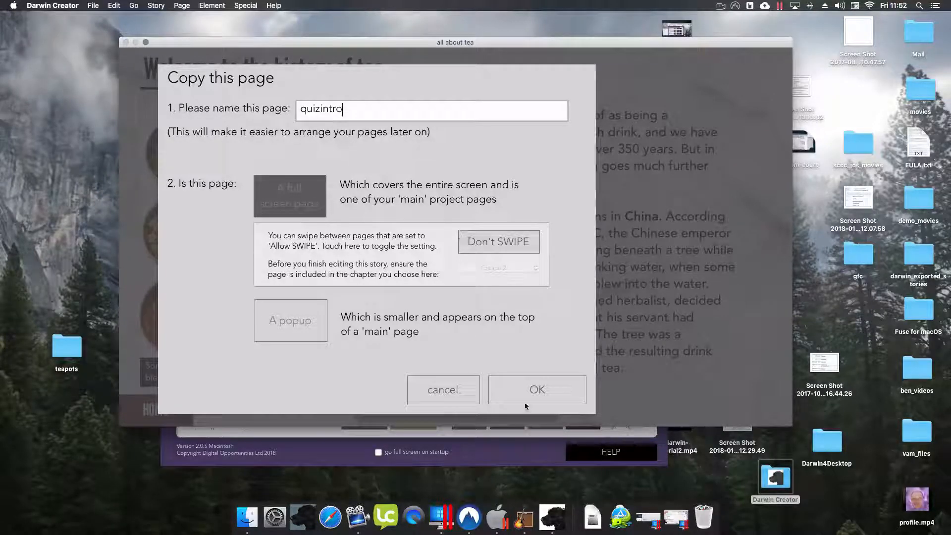
left_click(527, 389)
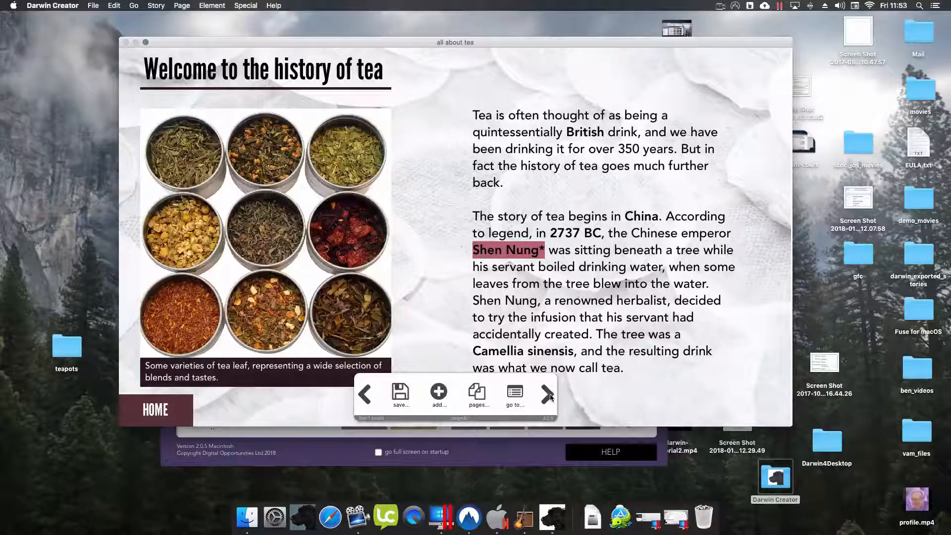
- Delete the tea varieties image and the main history text block from the quizintro page
left_click(297, 227)
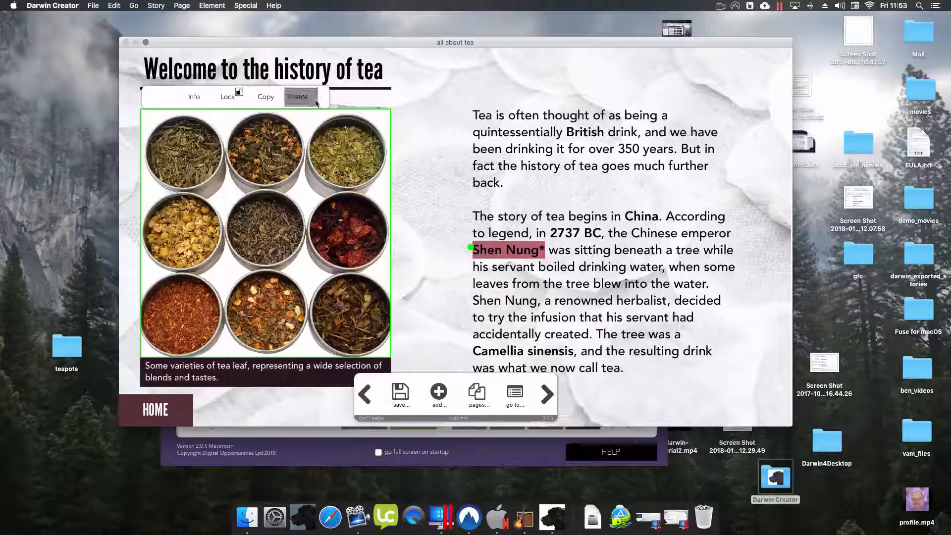
left_click(299, 97)
left_click(500, 142)
left_click(555, 124)
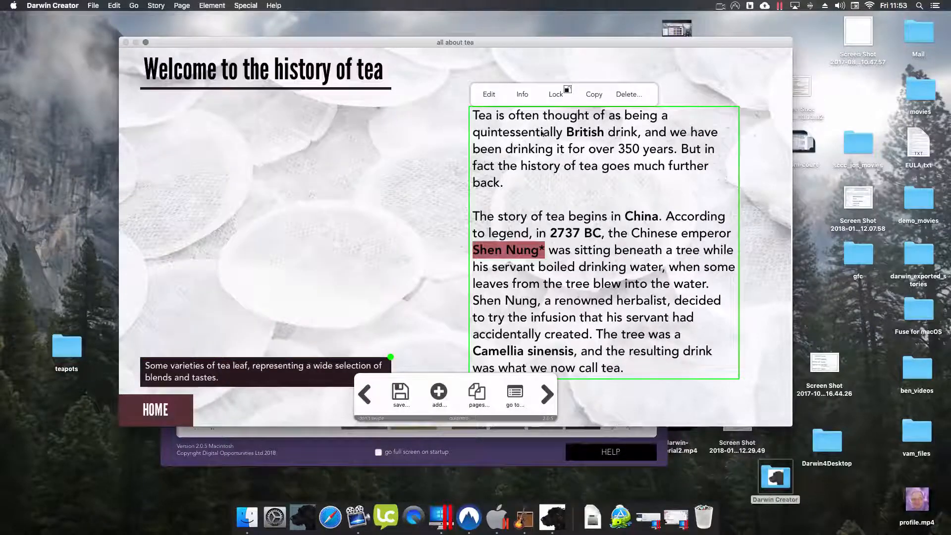
left_click(617, 97)
left_click(500, 142)
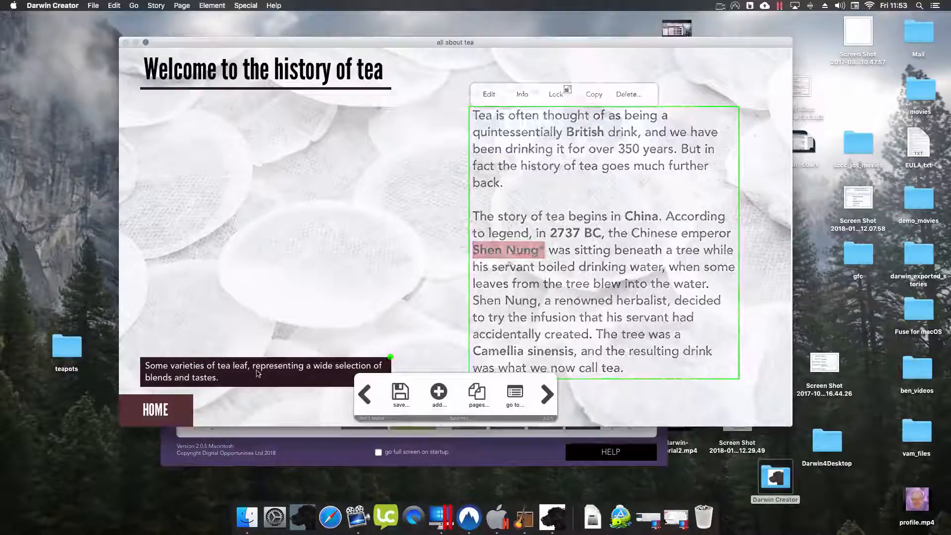
- Delete the image caption text block and the dark rectangle behind it
left_click(283, 373)
left_click(300, 347)
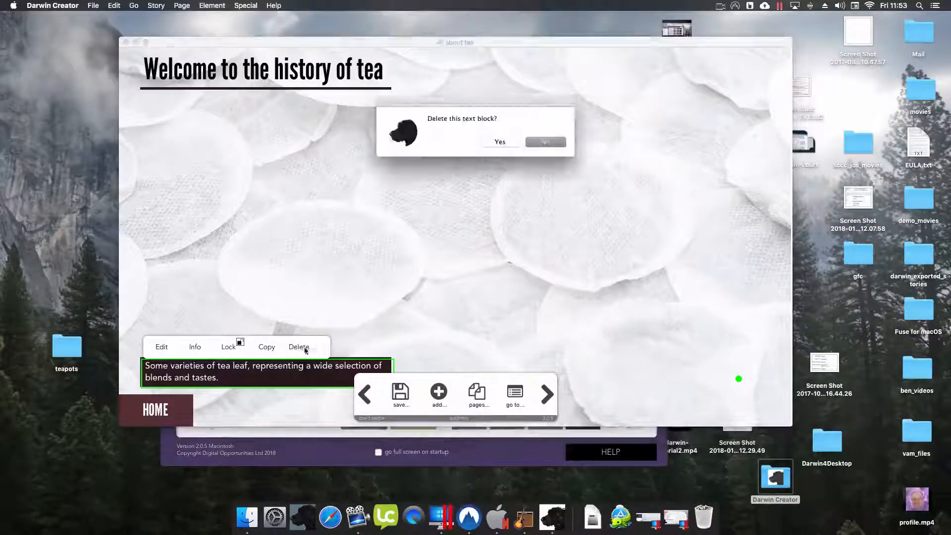
left_click(500, 143)
left_click(250, 373)
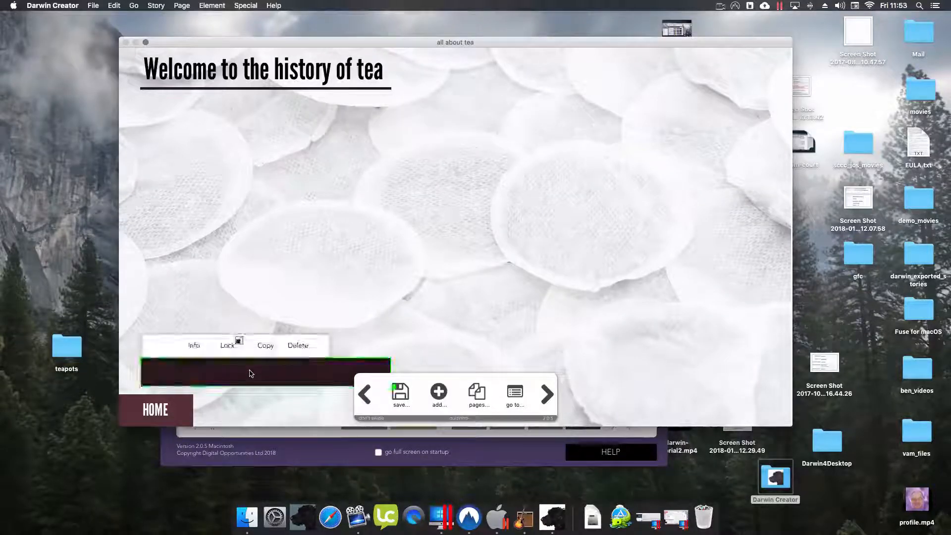
left_click(301, 346)
left_click(498, 142)
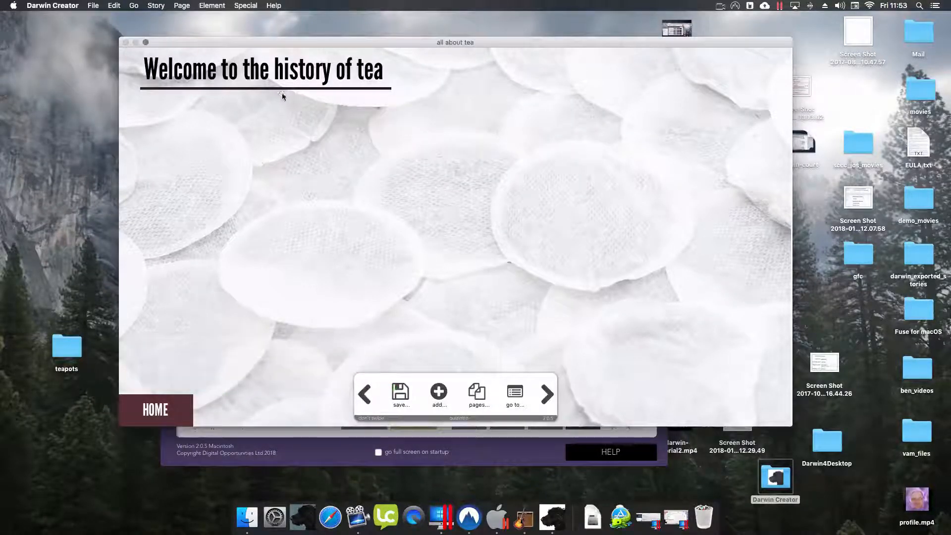
- Delete the "Welcome to the history of tea" heading with its underline shape, and save the story without closing it
left_click(300, 69)
left_click(325, 64)
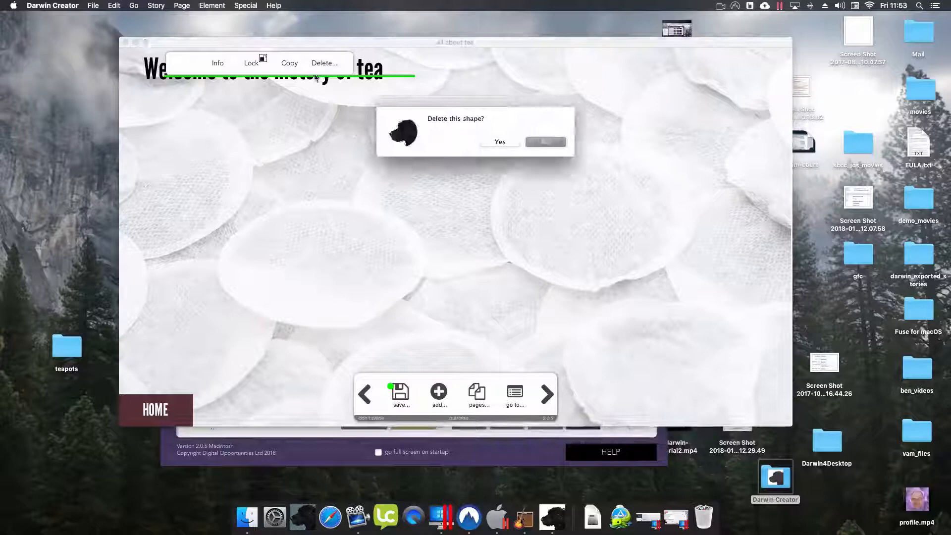
left_click(494, 142)
left_click(321, 79)
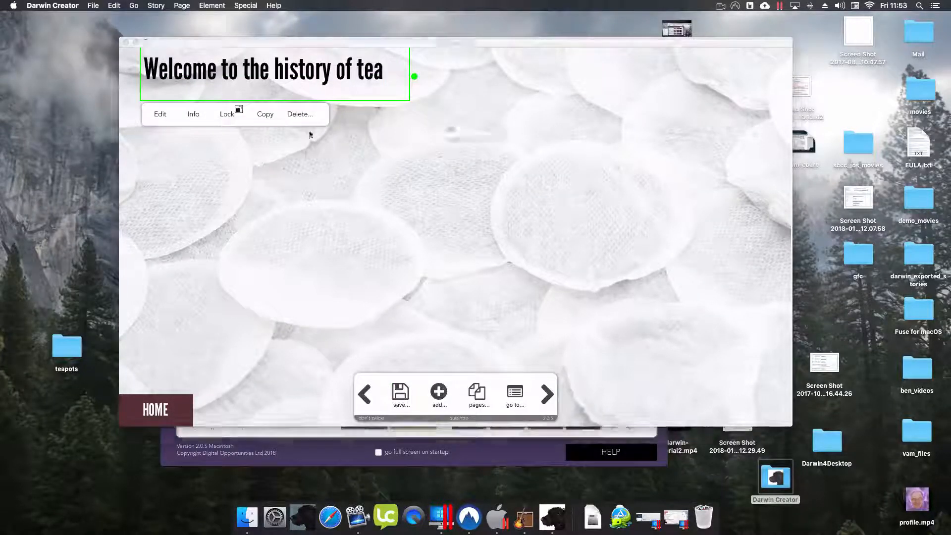
left_click(301, 114)
left_click(499, 142)
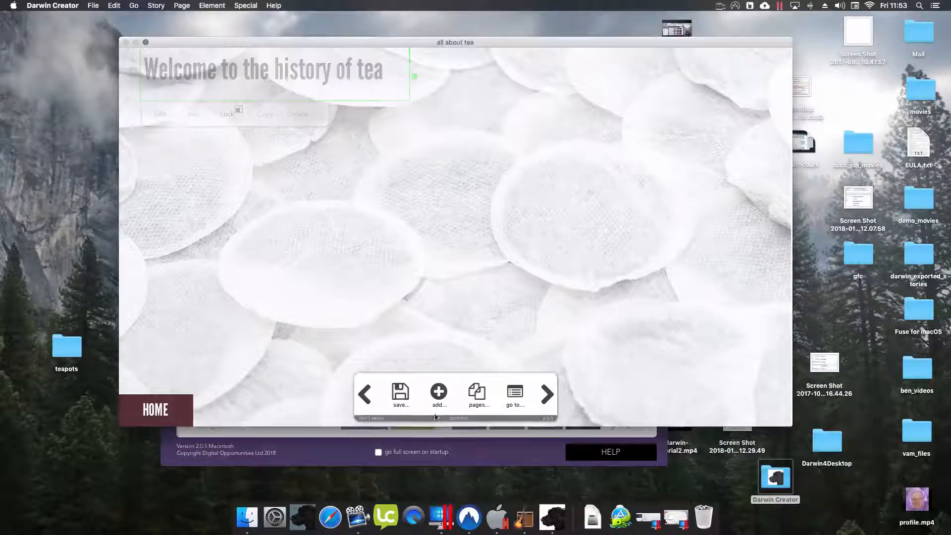
left_click(404, 394)
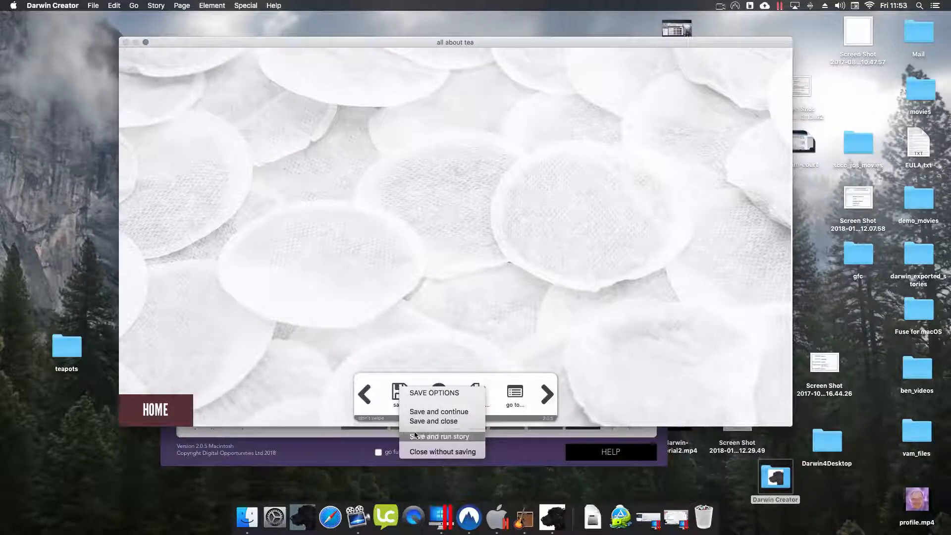
left_click(430, 411)
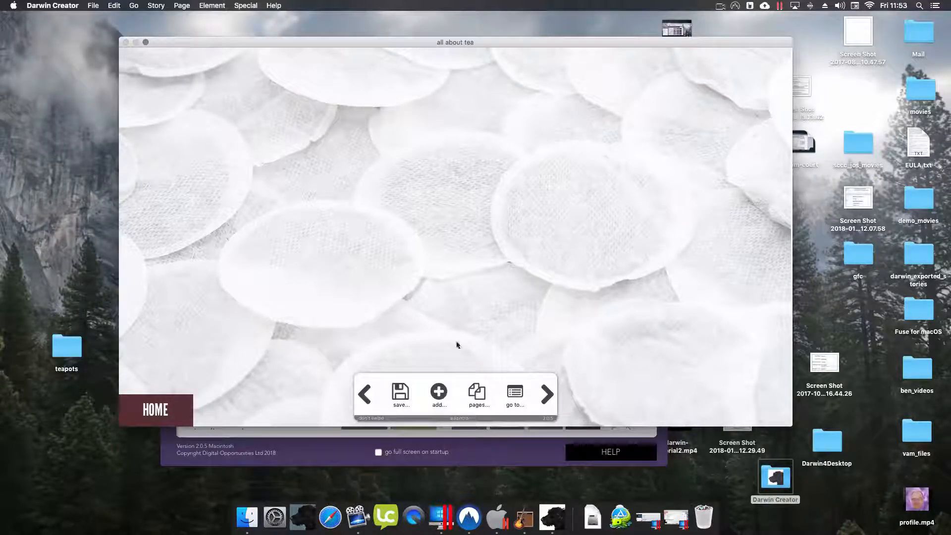
- Add a rectangle to the page and enlarge it to fill the whole page
left_click(405, 307)
left_click(438, 392)
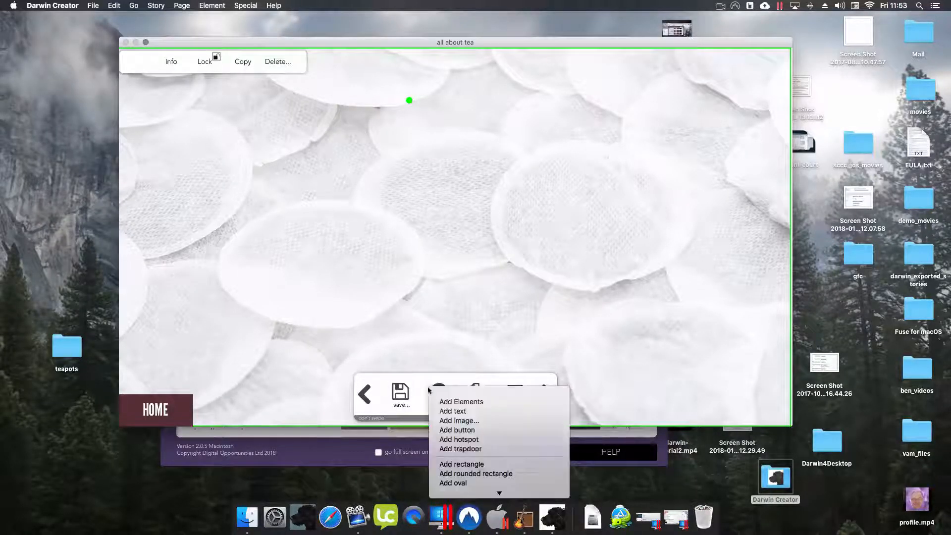
left_click(460, 465)
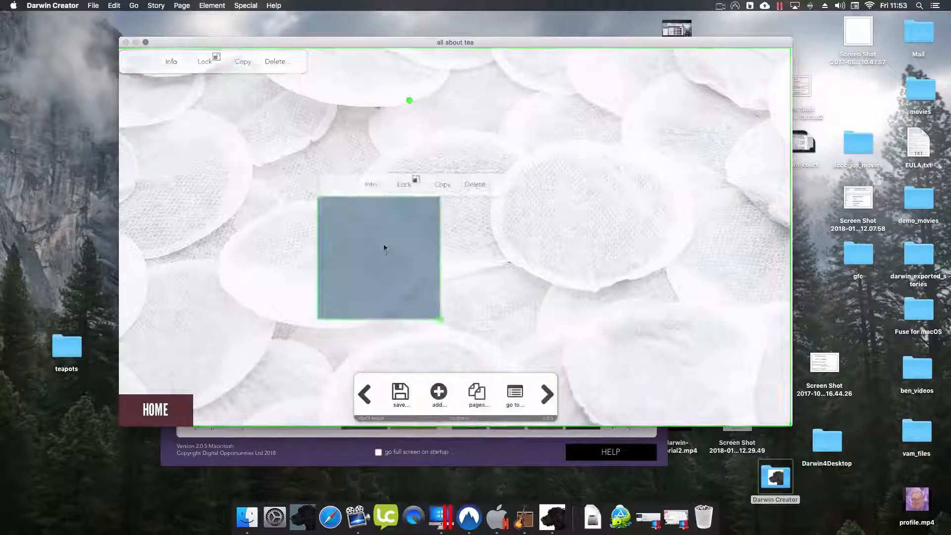
left_click_drag(384, 246, 260, 218)
left_click(242, 145)
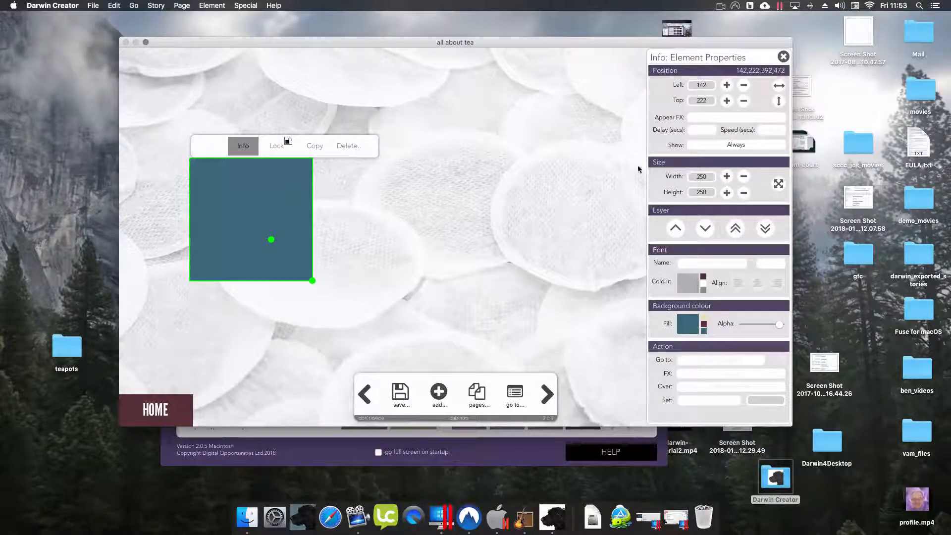
left_click(778, 185)
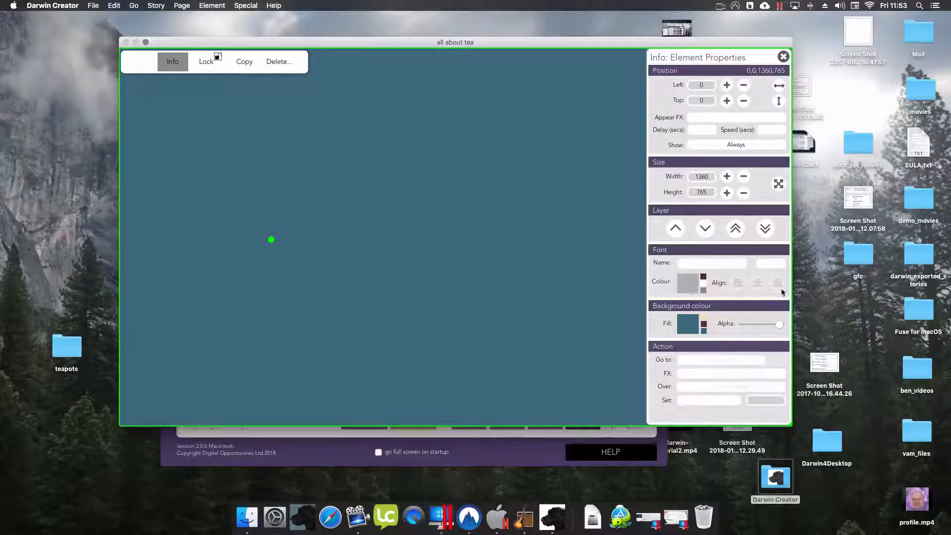
- Send the full-page rectangle to the bottom layer and bring it back to the top
left_click(766, 233)
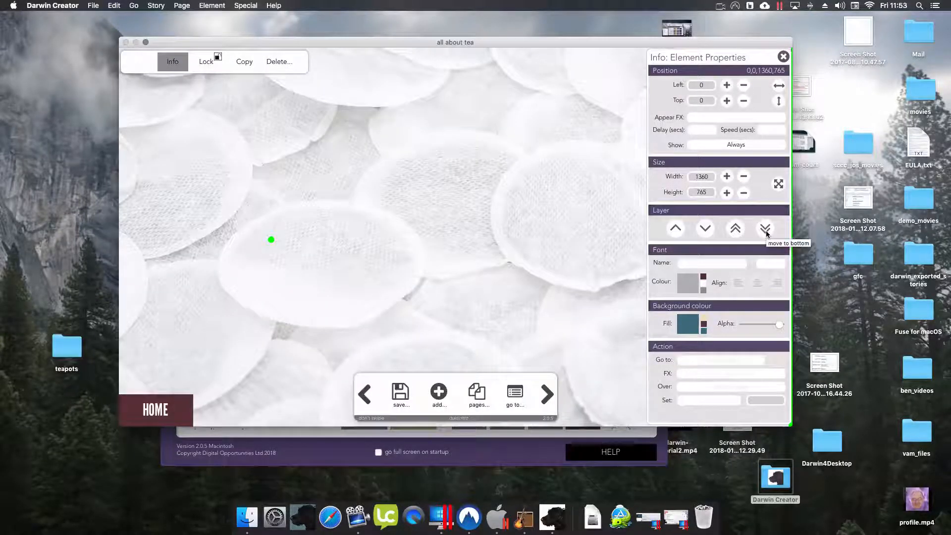
left_click(736, 230)
left_click(567, 237)
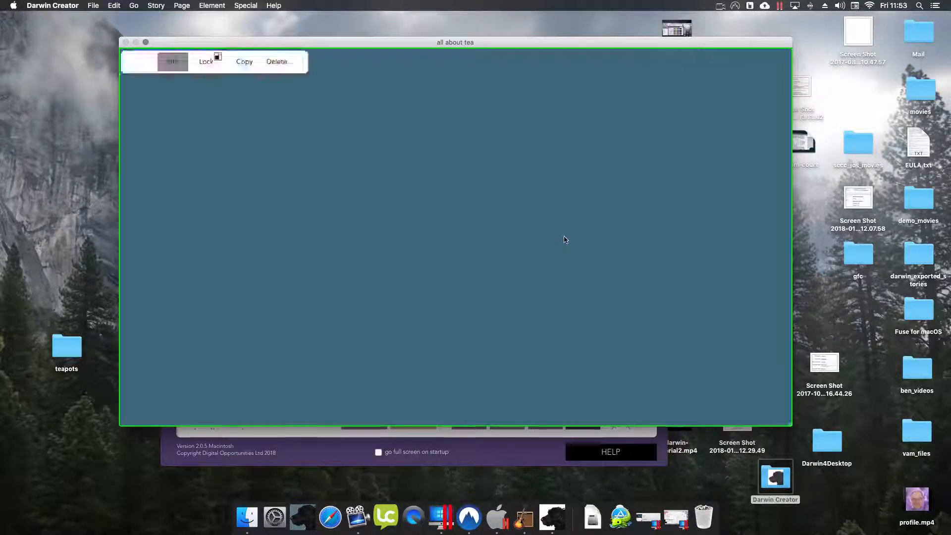
left_click(171, 62)
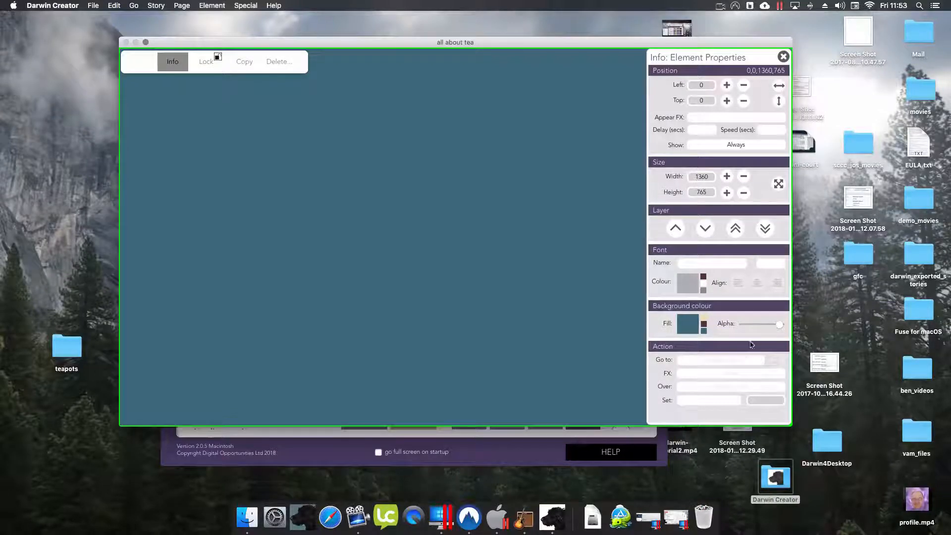
- Reduce the rectangle's fill alpha to about half and lower its layer so it sits beneath the HOME button
left_click_drag(777, 325, 756, 327)
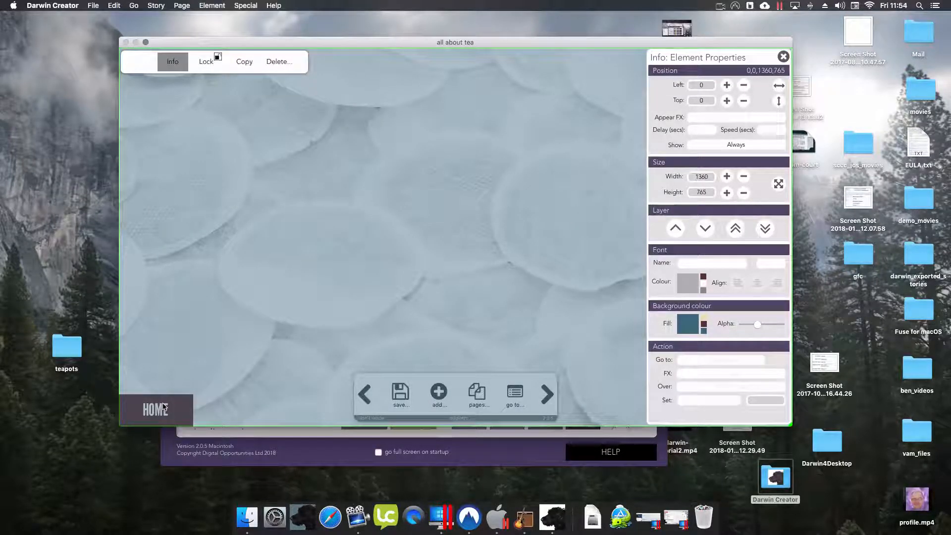
left_click(698, 229)
left_click(698, 231)
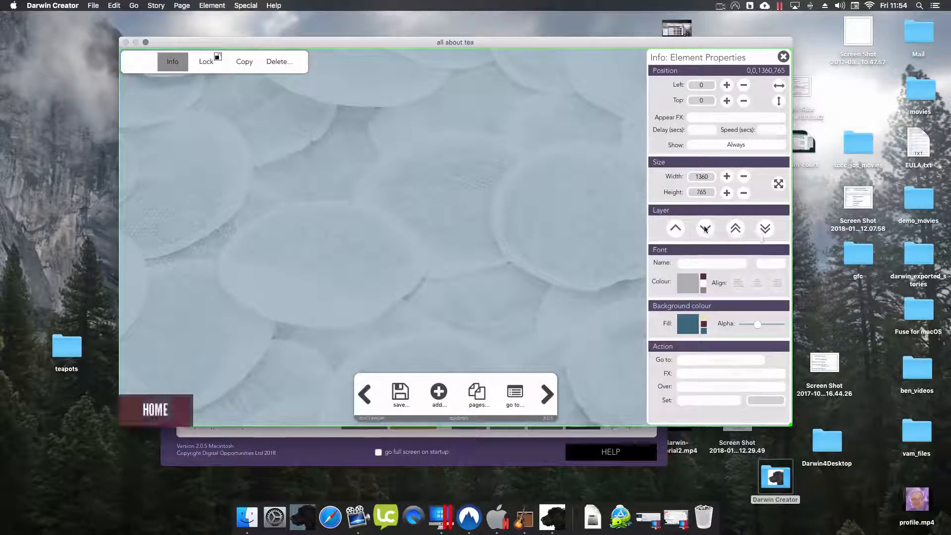
- Select the HOME button, close the element properties and save the story without closing it
left_click(169, 407)
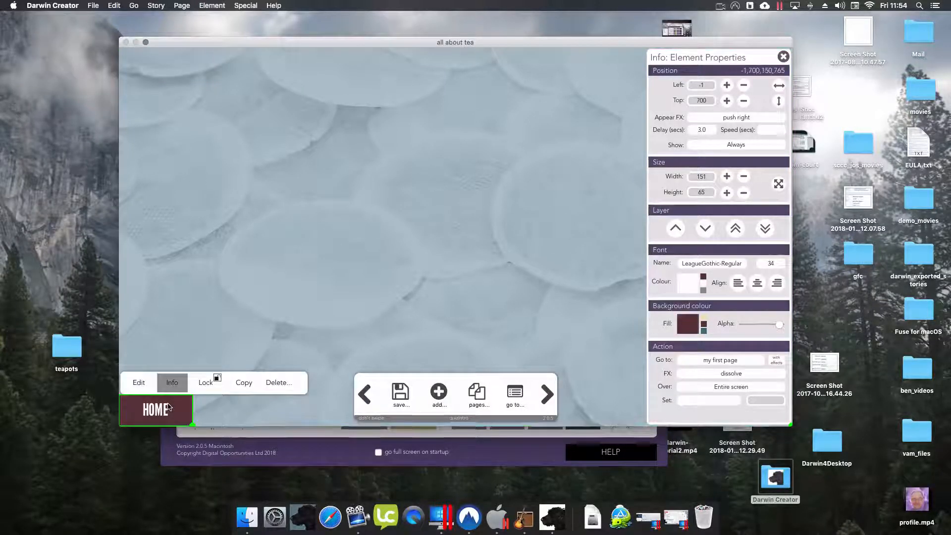
left_click(783, 57)
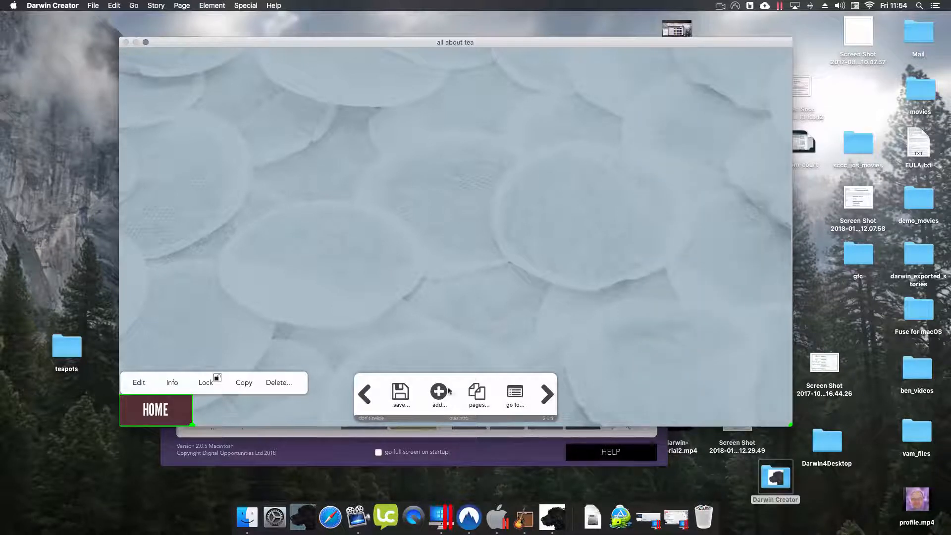
left_click(401, 393)
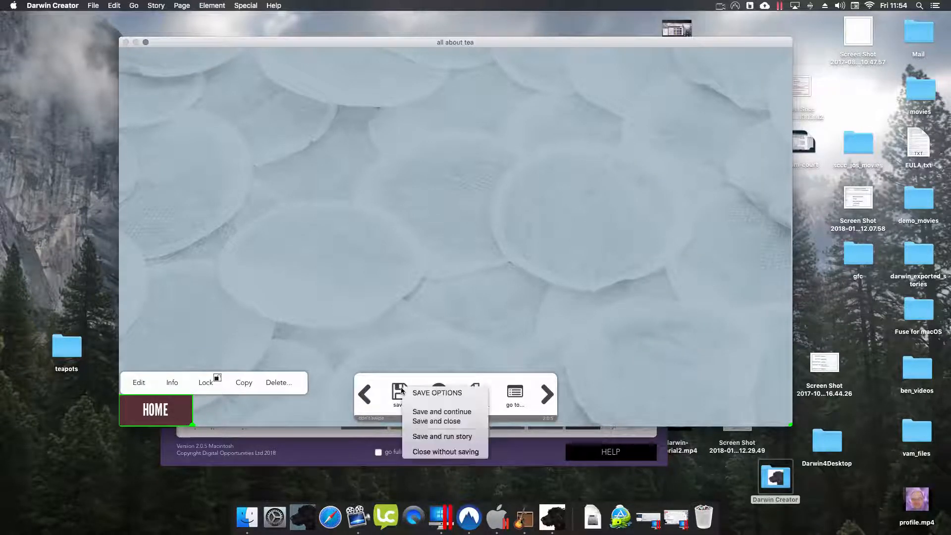
left_click(422, 414)
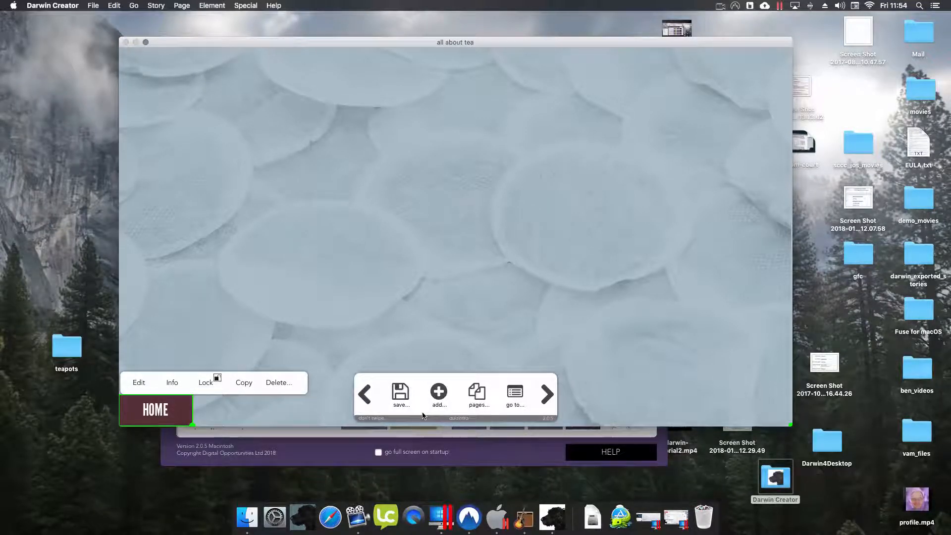
- Open the tool for copying many pages and queue a full copy of the quizintro page named quiz1
left_click(477, 394)
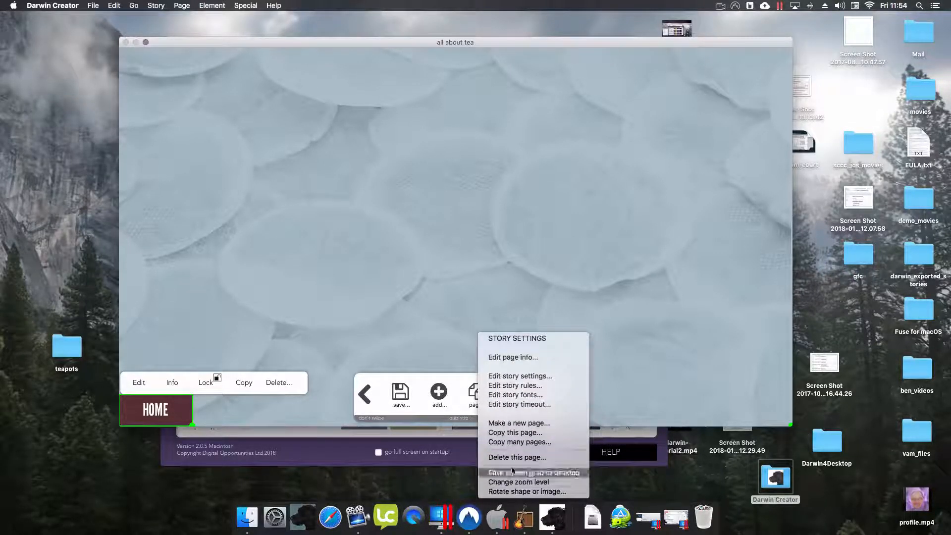
left_click(517, 443)
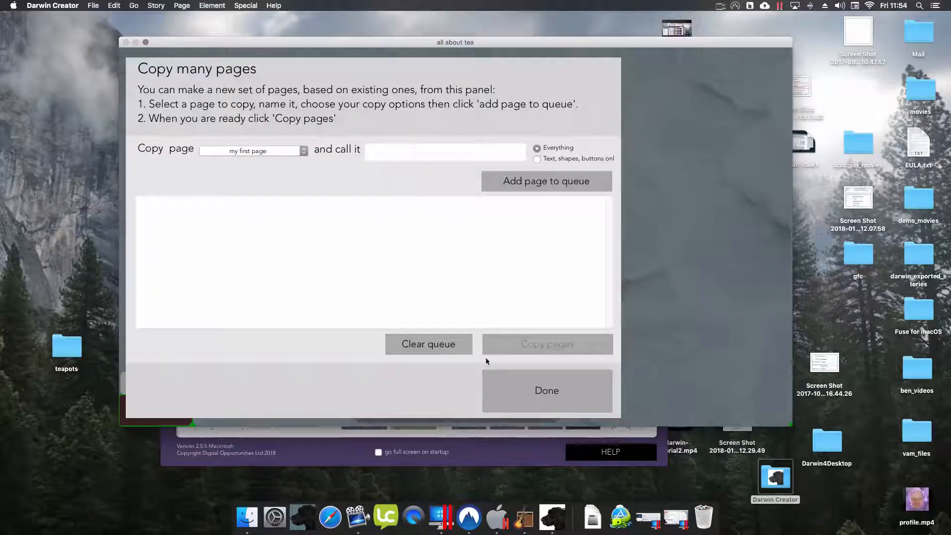
left_click(272, 151)
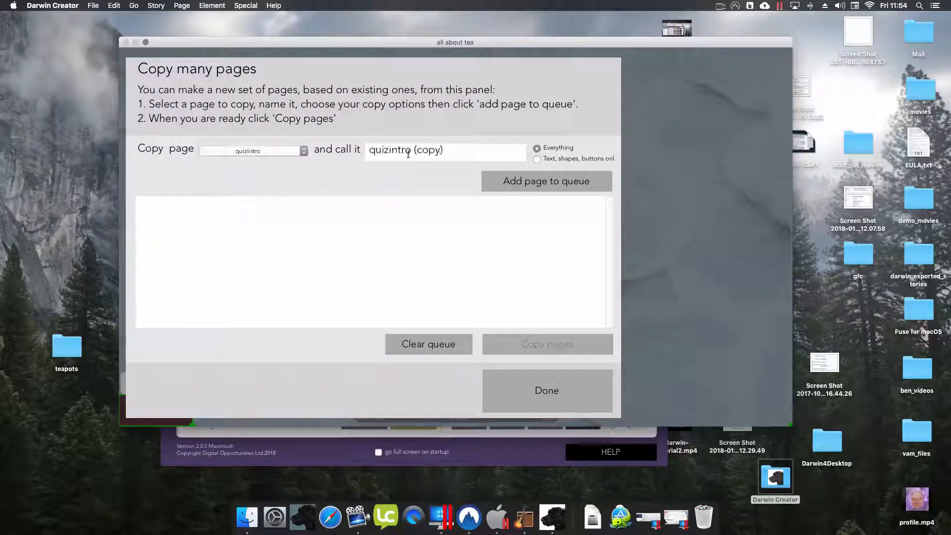
left_click_drag(389, 151, 476, 154)
type("1")
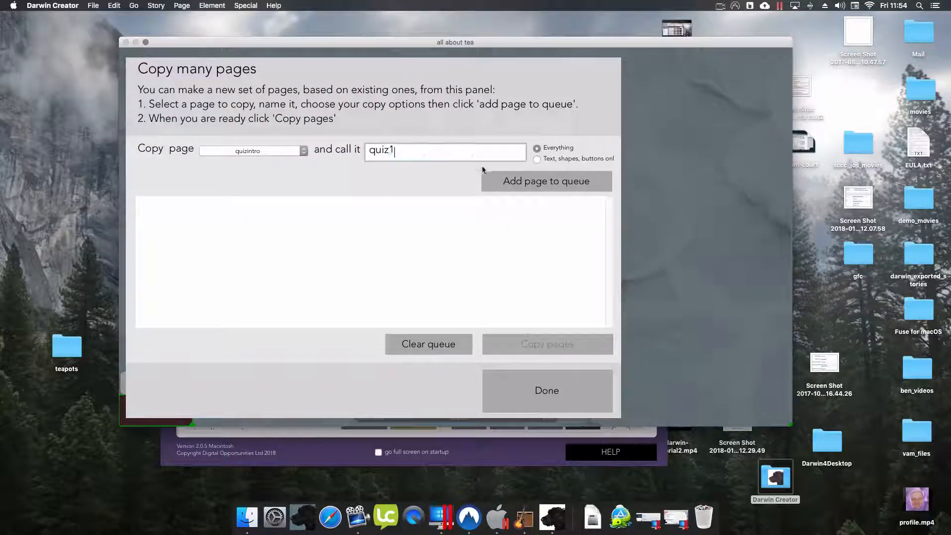
left_click(518, 176)
- Queue quizintro copies as quiz2 and a third quiz page, and create all the queued pages
key("BackSpace")
type("2")
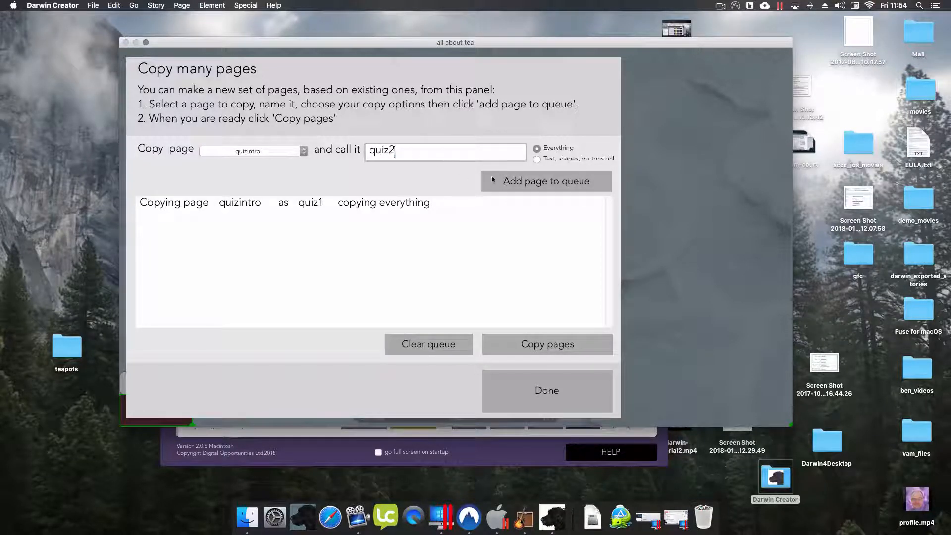
left_click(491, 181)
left_click_drag(389, 151, 471, 184)
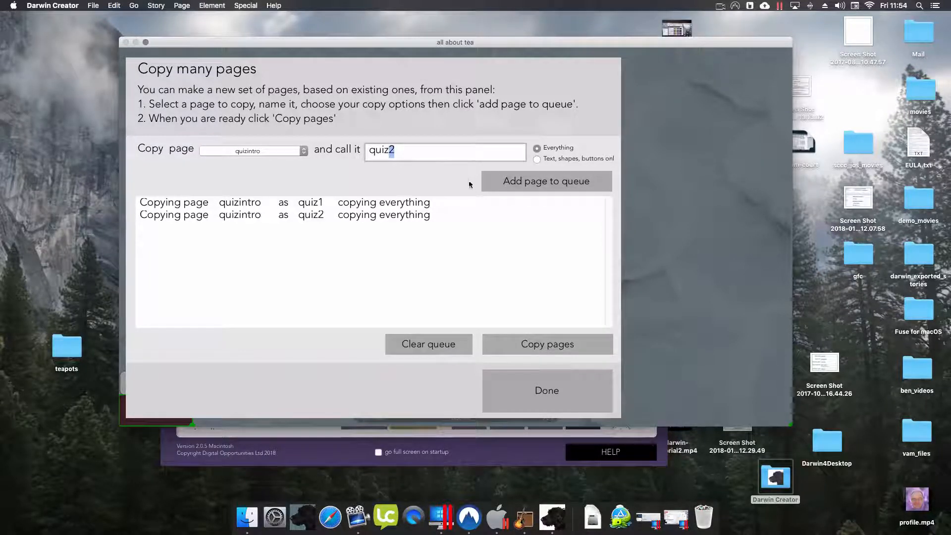
left_click(496, 185)
left_click(512, 346)
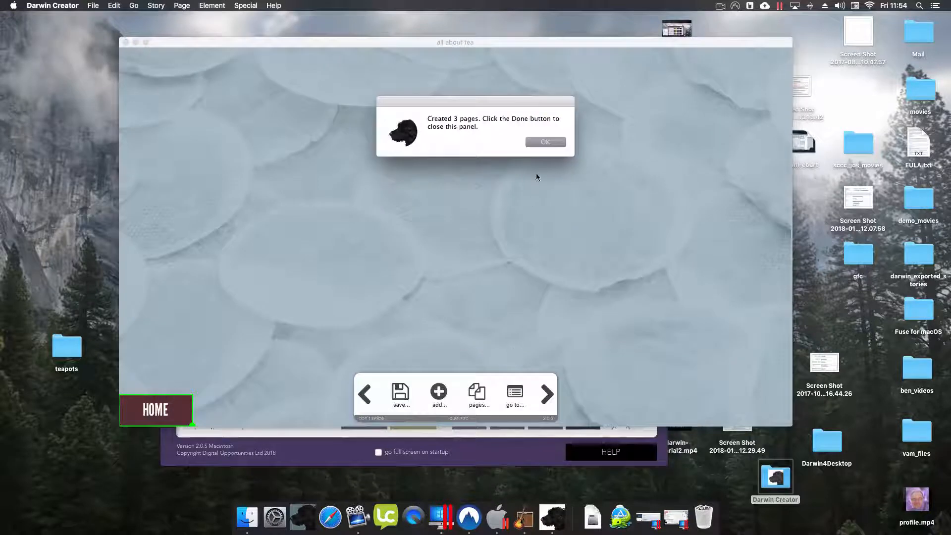
left_click(538, 142)
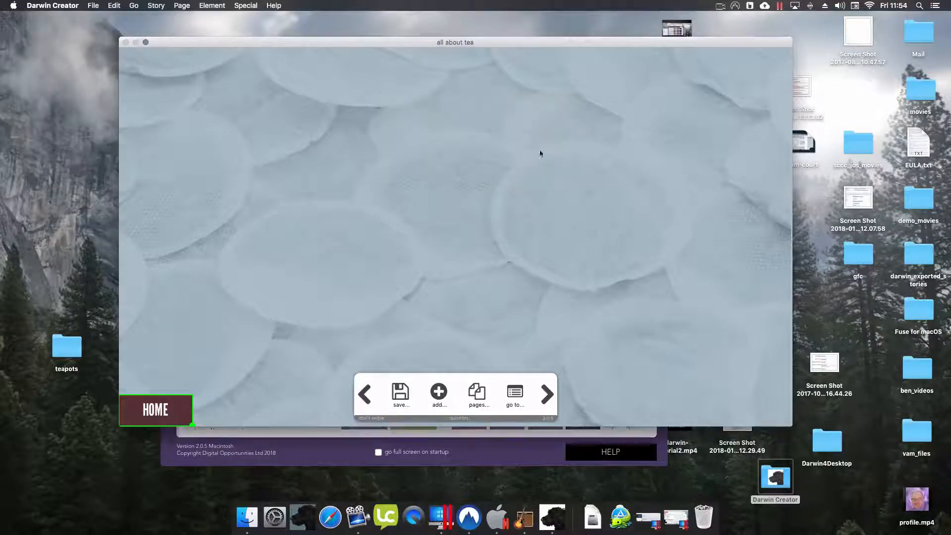
- Add a text element to the quizintro page and replace its placeholder with "QUESTION ONE"
left_click(451, 398)
left_click(460, 412)
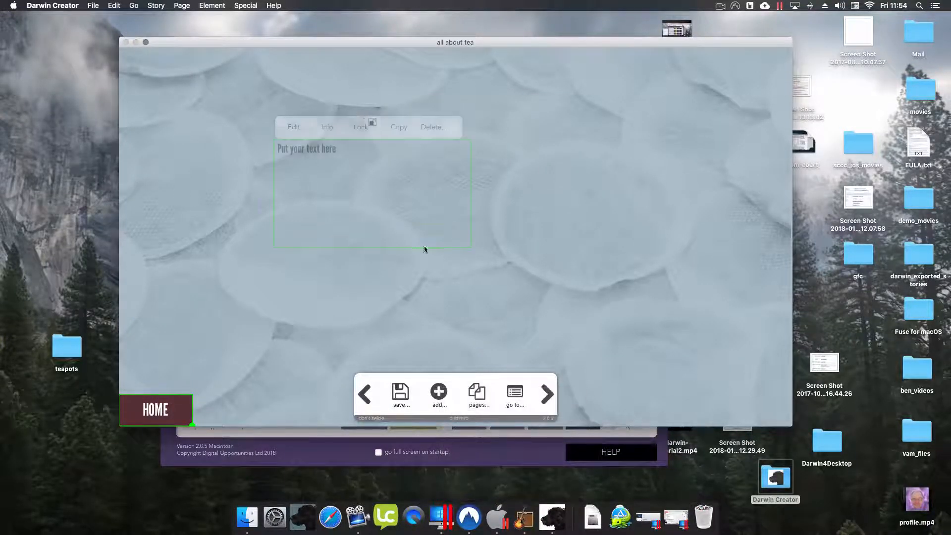
left_click(294, 127)
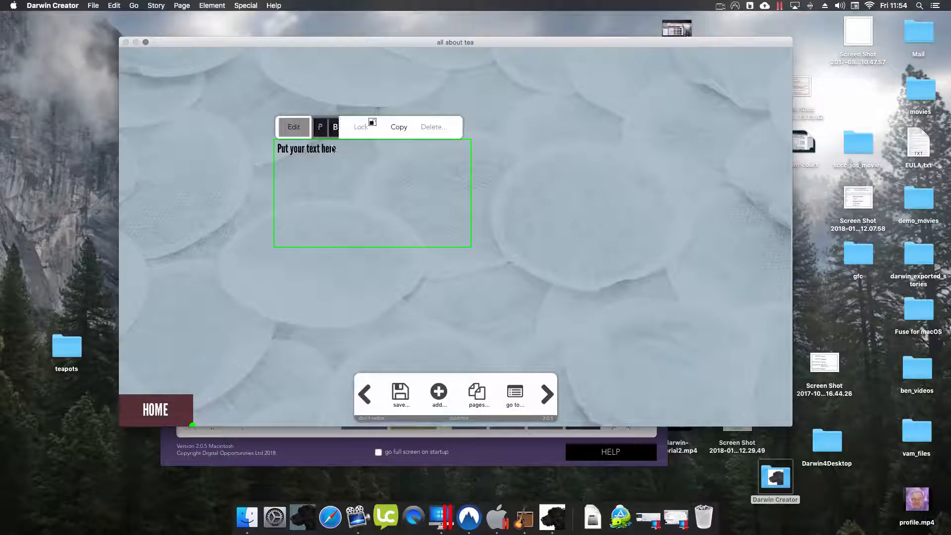
type("QU")
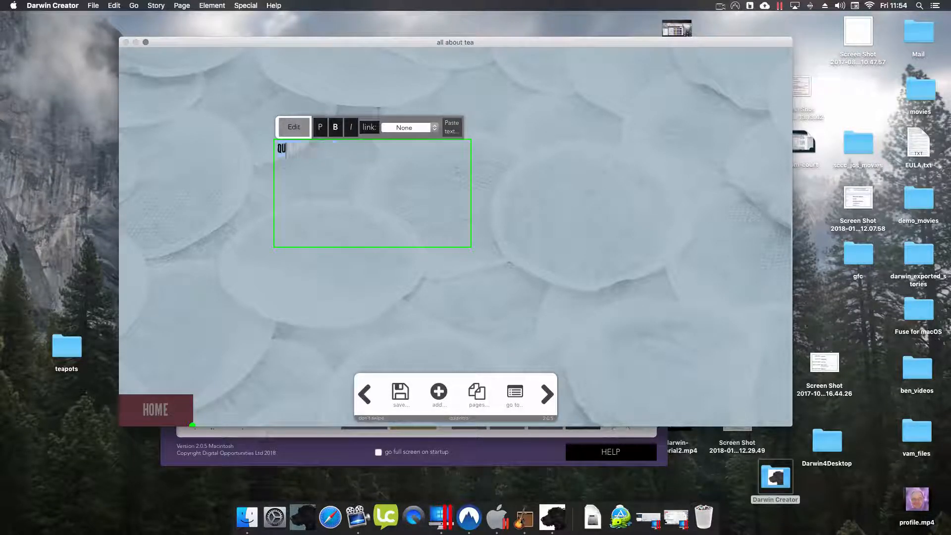
type("ESTION ONE")
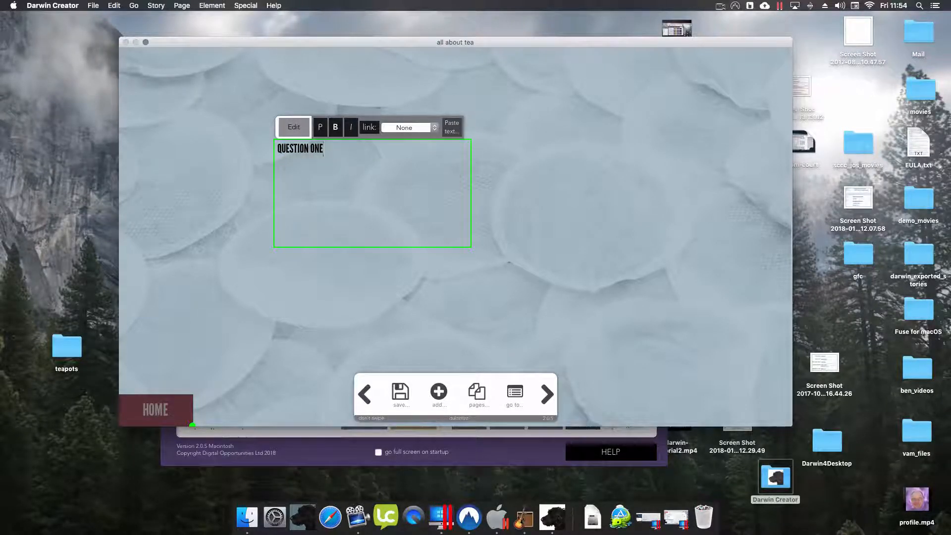
left_click(281, 130)
- Set the QUESTION ONE text to font size 260 and enlarge its box to about 1085 by 361
left_click(329, 129)
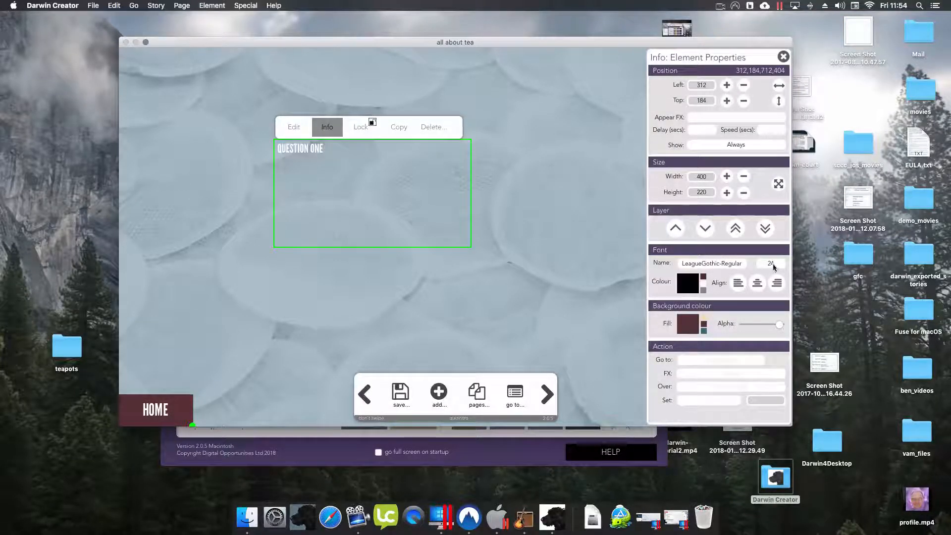
left_click(774, 267)
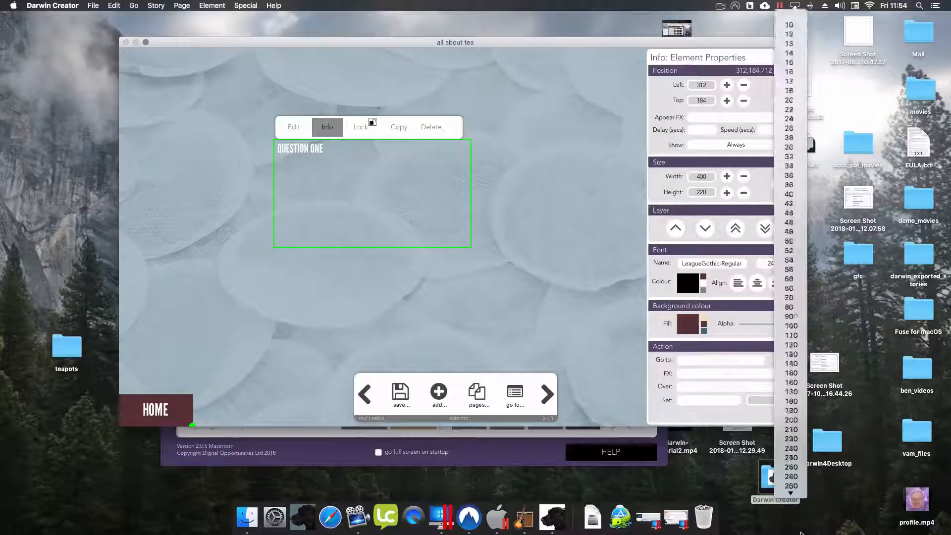
left_click(791, 446)
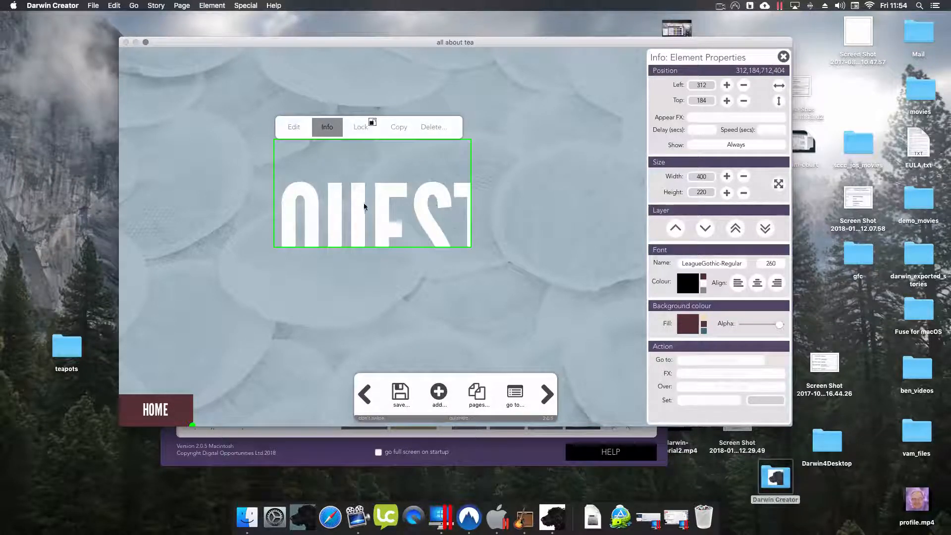
left_click_drag(364, 206, 219, 195)
left_click_drag(324, 234, 667, 308)
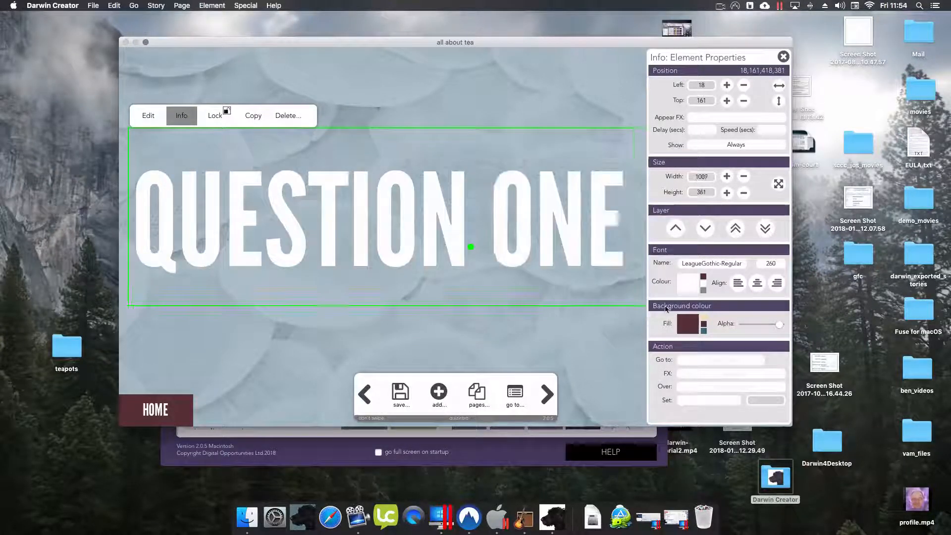
- Shift the QUESTION ONE text box towards the middle and centre it horizontally and vertically on the page
left_click_drag(476, 247, 504, 255)
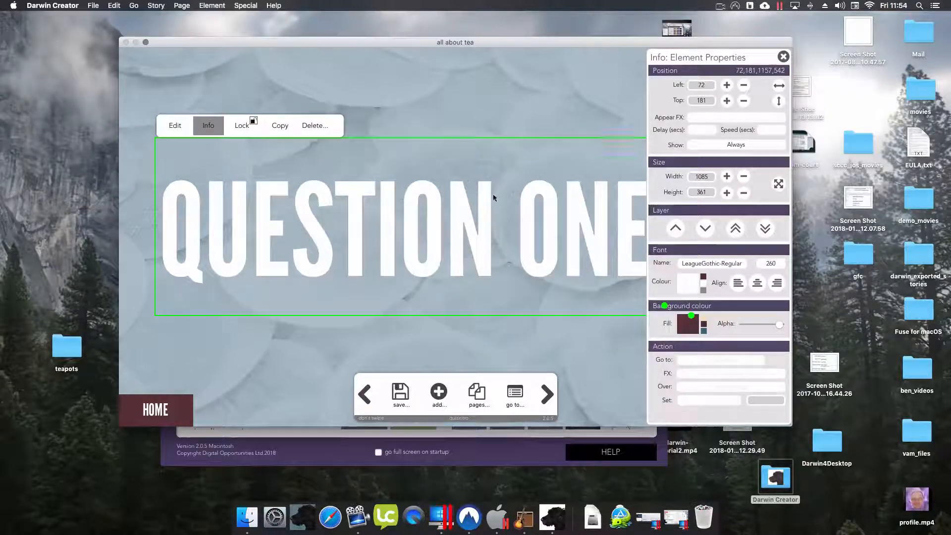
left_click_drag(404, 237, 405, 231)
left_click(778, 85)
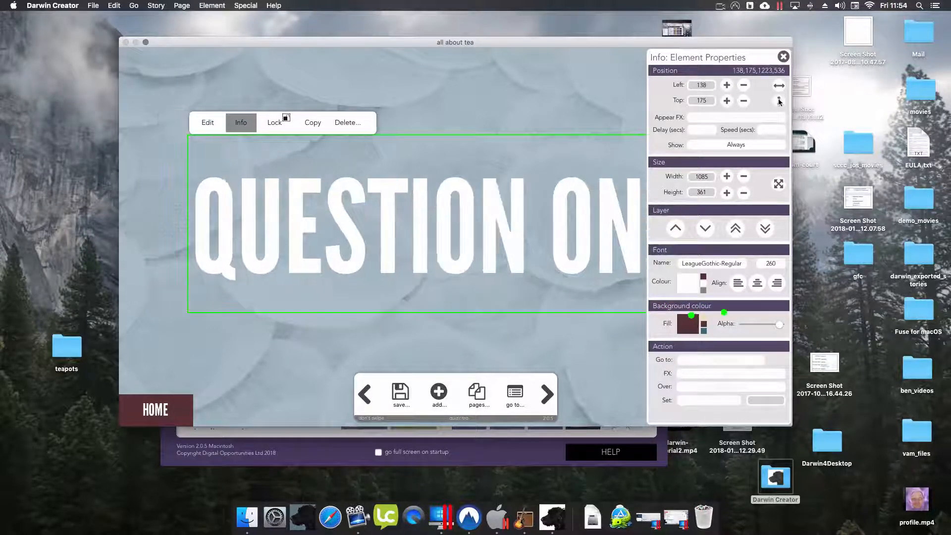
left_click(778, 101)
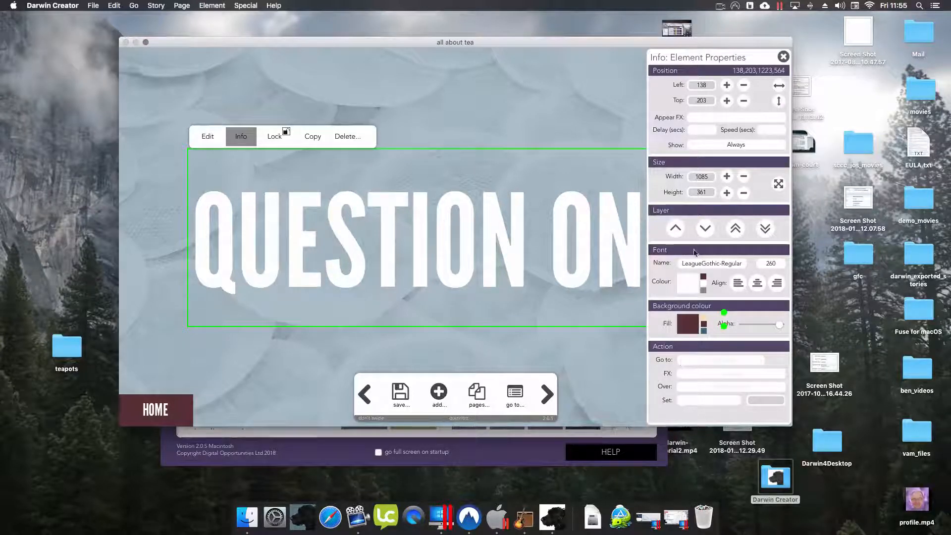
- Give the QUESTION ONE text a "bounce down" appear effect with a 0.2-second delay, leaving its speed unset
left_click(696, 122)
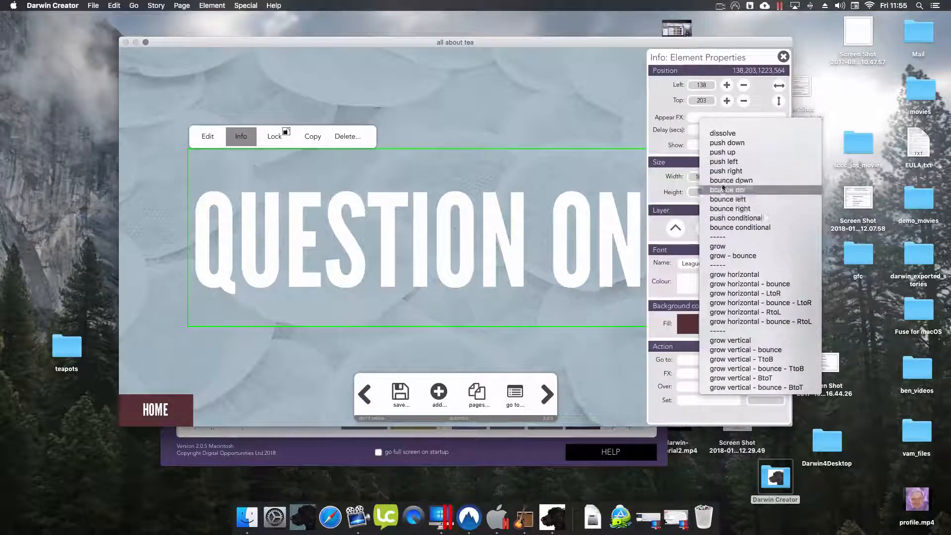
left_click(727, 180)
left_click(703, 130)
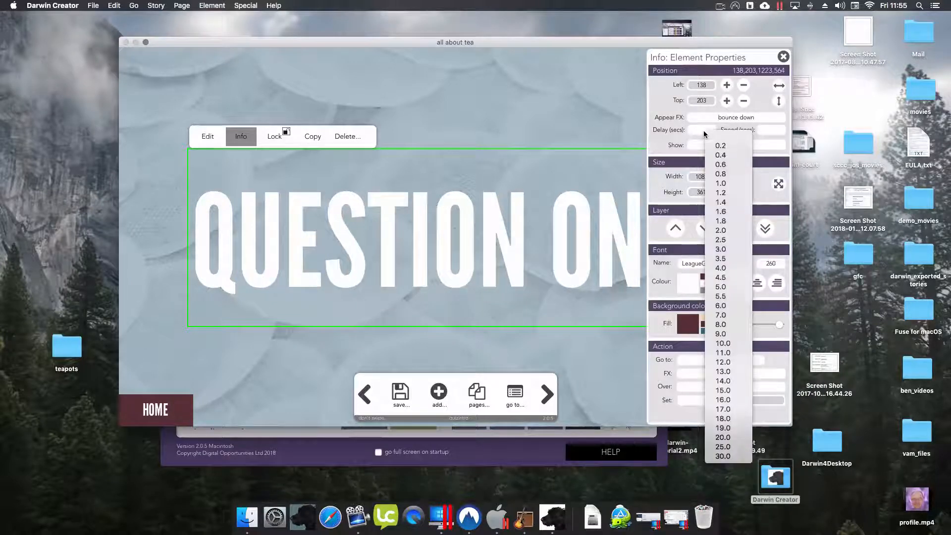
left_click(714, 145)
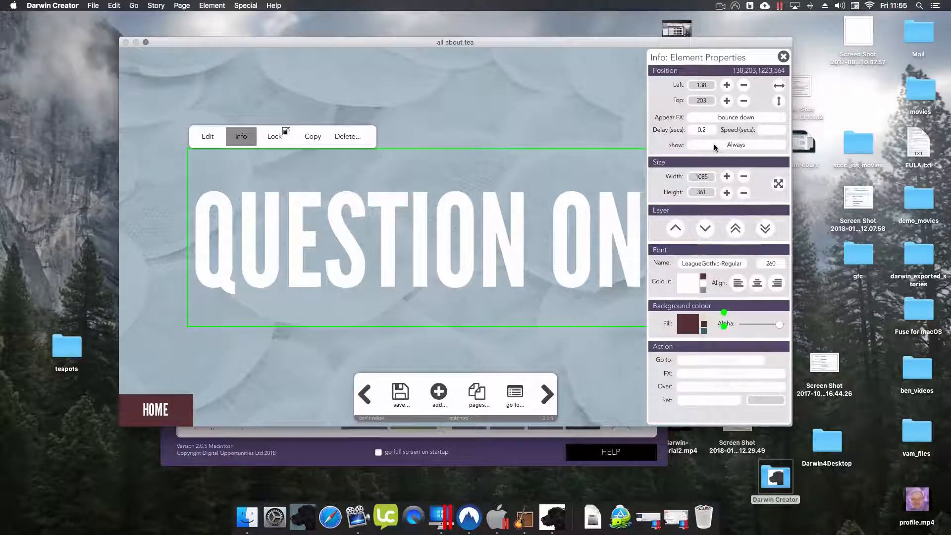
left_click(781, 130)
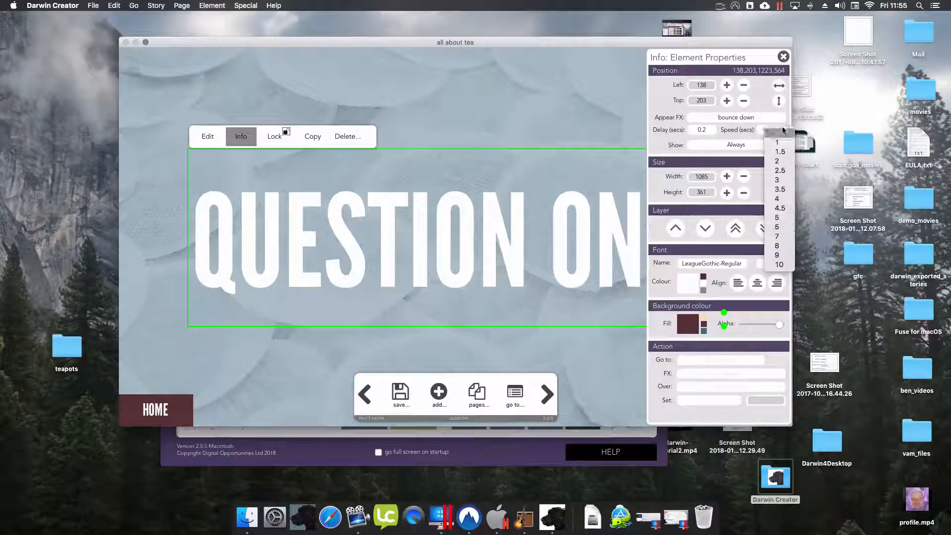
left_click(742, 88)
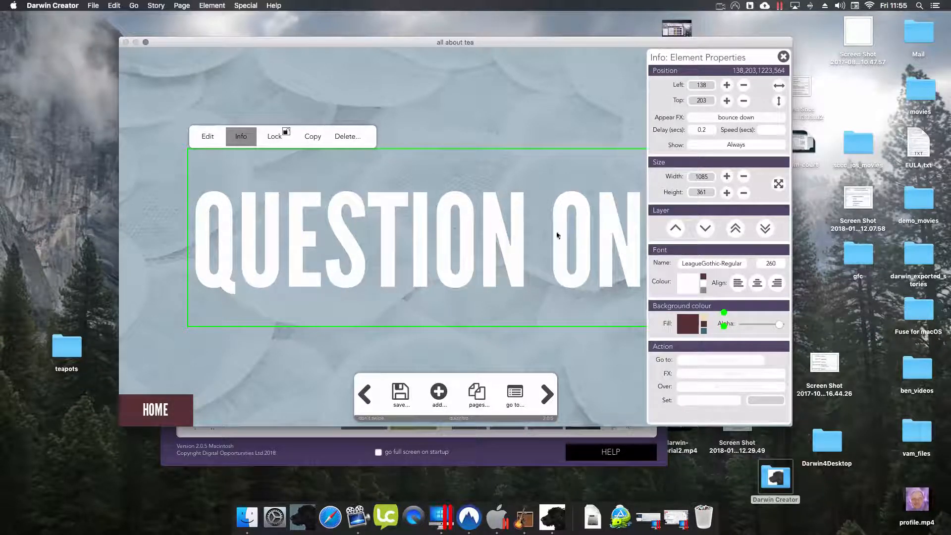
- Nudge the QUESTION ONE text slightly upwards and save the story without closing it
left_click_drag(504, 236, 503, 230)
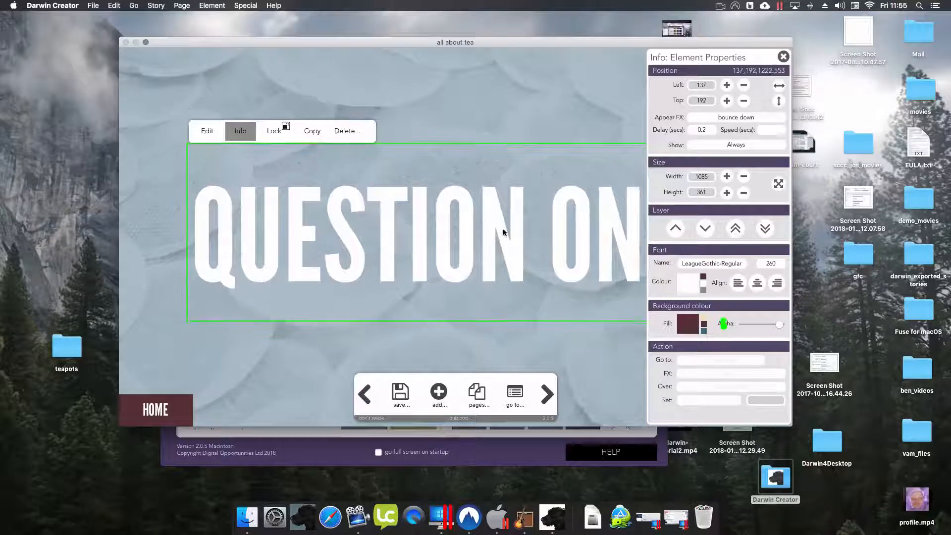
left_click(399, 395)
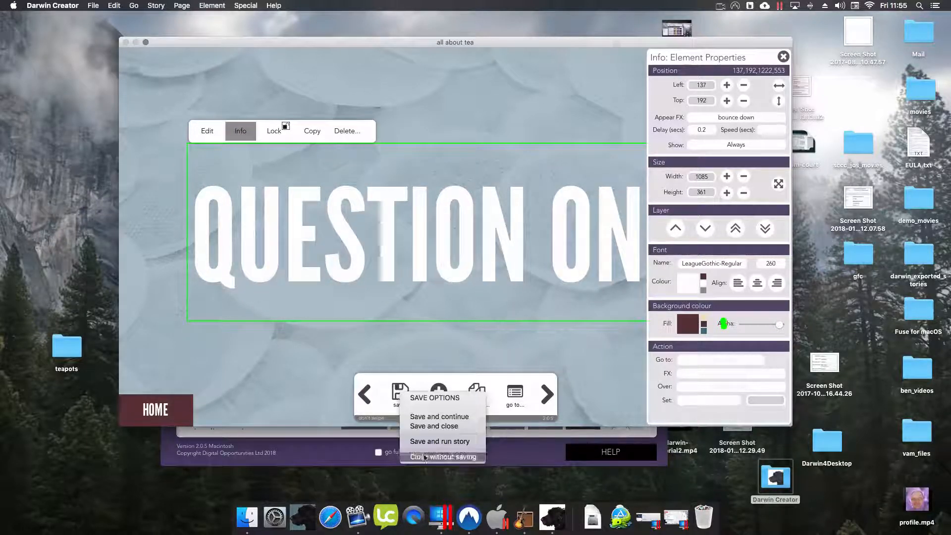
left_click(429, 417)
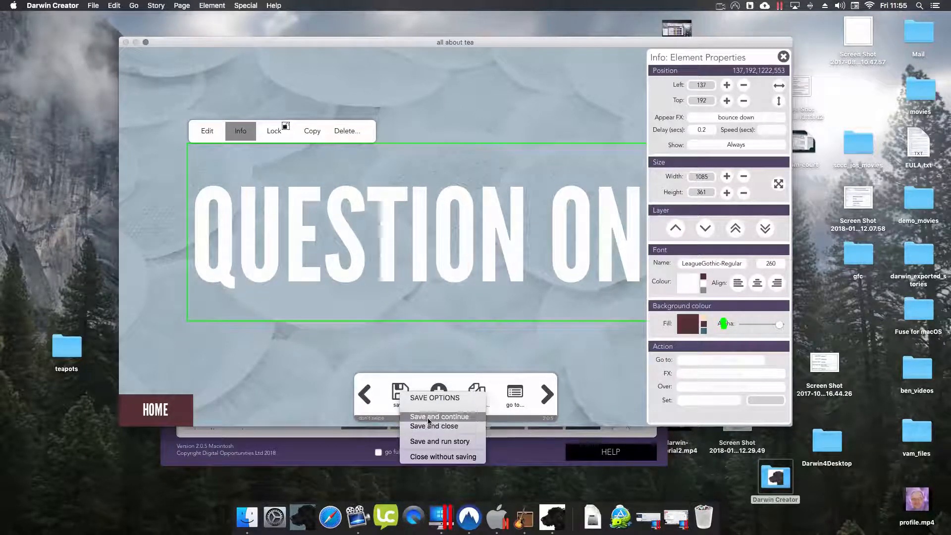
- Add a button below the QUESTION ONE text and resize it to about 391 by 121
left_click(439, 394)
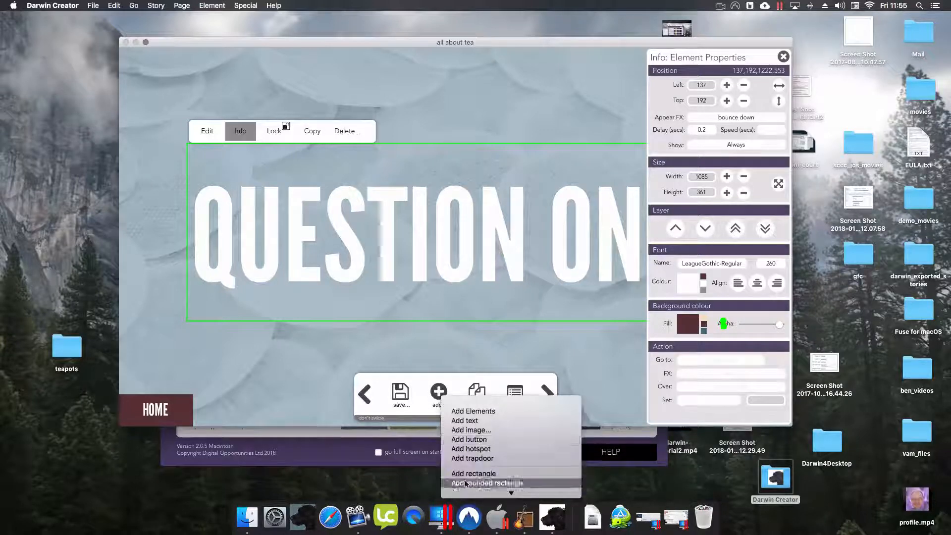
left_click(479, 447)
left_click_drag(382, 240, 403, 339)
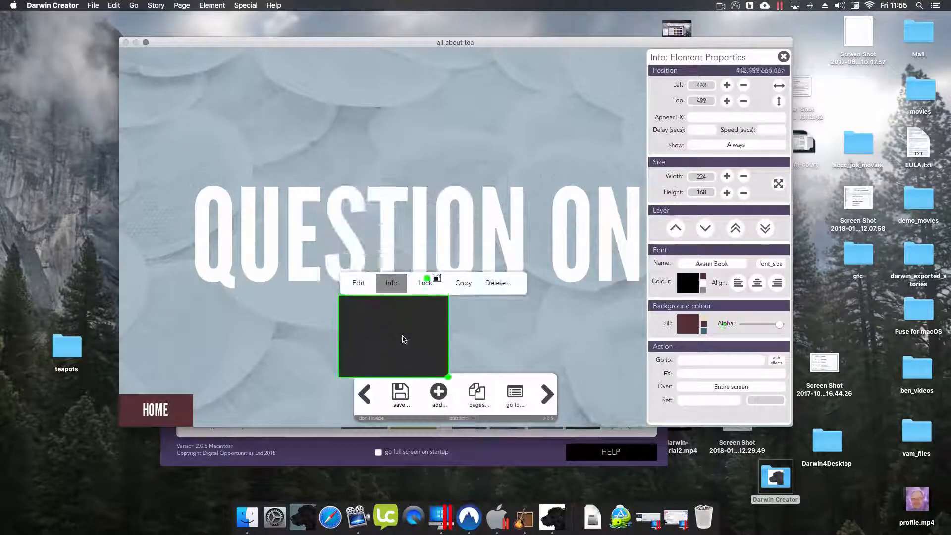
left_click_drag(448, 378, 533, 366)
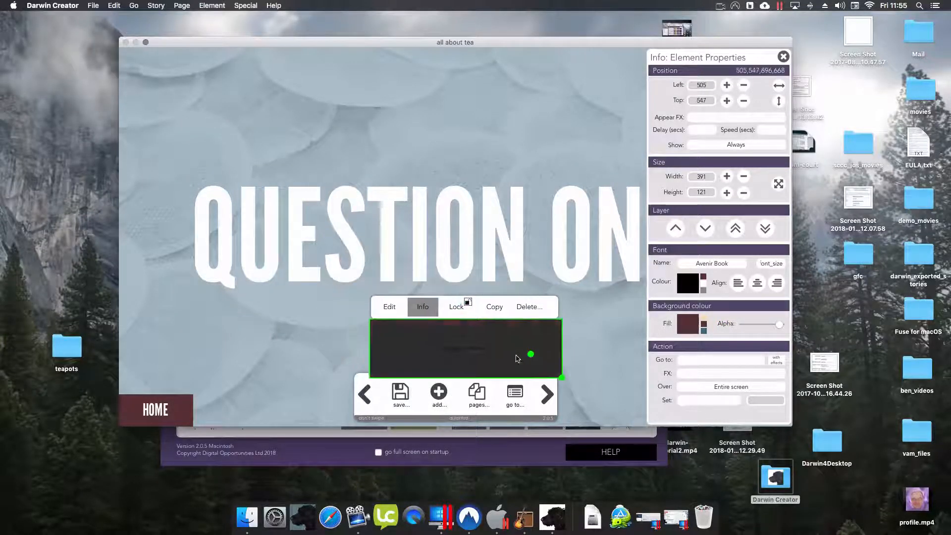
- Label the new button "GO!"
left_click(385, 307)
type("GO!@")
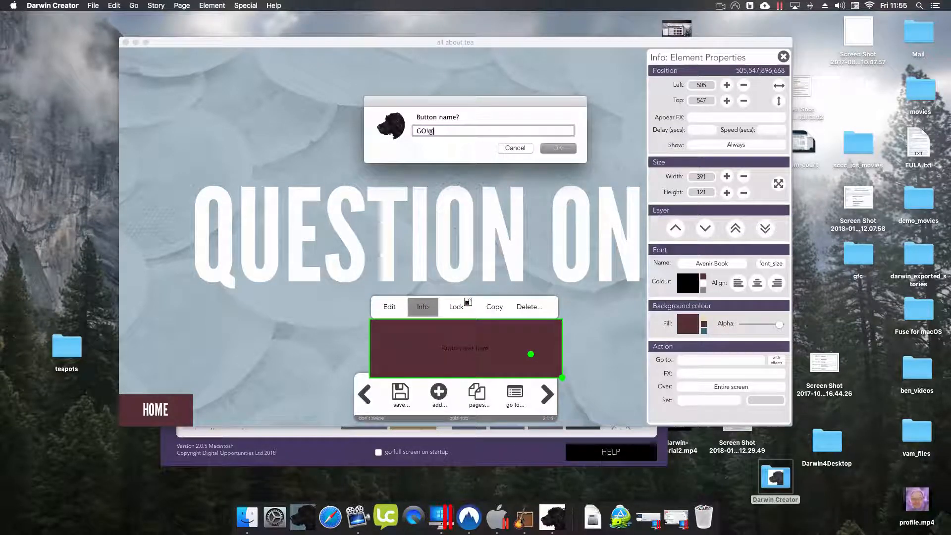
key("BackSpace")
key("Return")
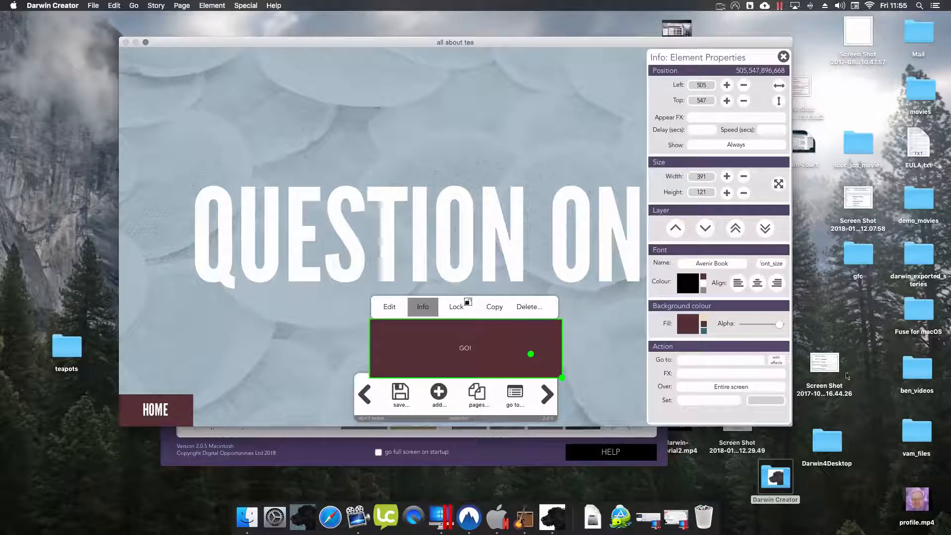
- Increase the GO! button's font size to 52
left_click(770, 265)
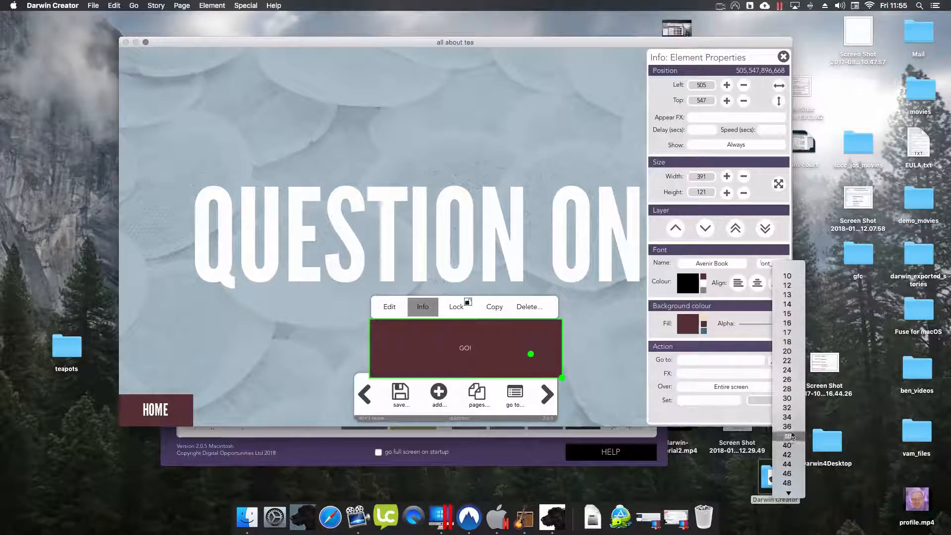
left_click(786, 445)
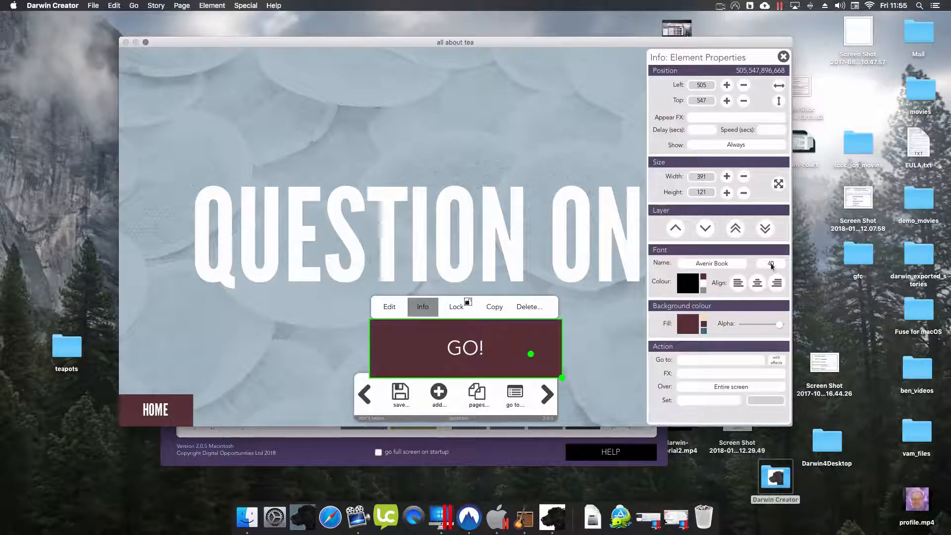
left_click(770, 265)
left_click(787, 446)
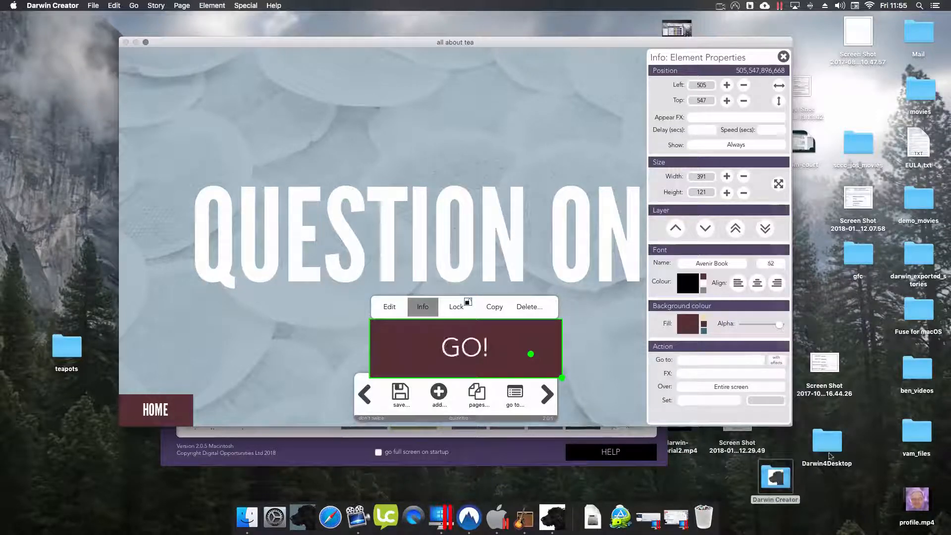
- Make the GO! button go to page quiz2 with a push left transition
left_click(698, 360)
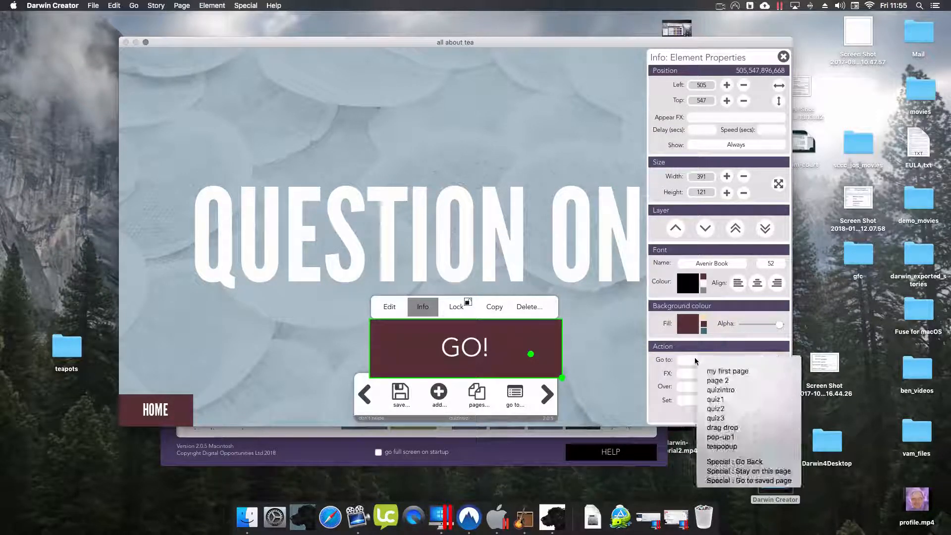
left_click(706, 410)
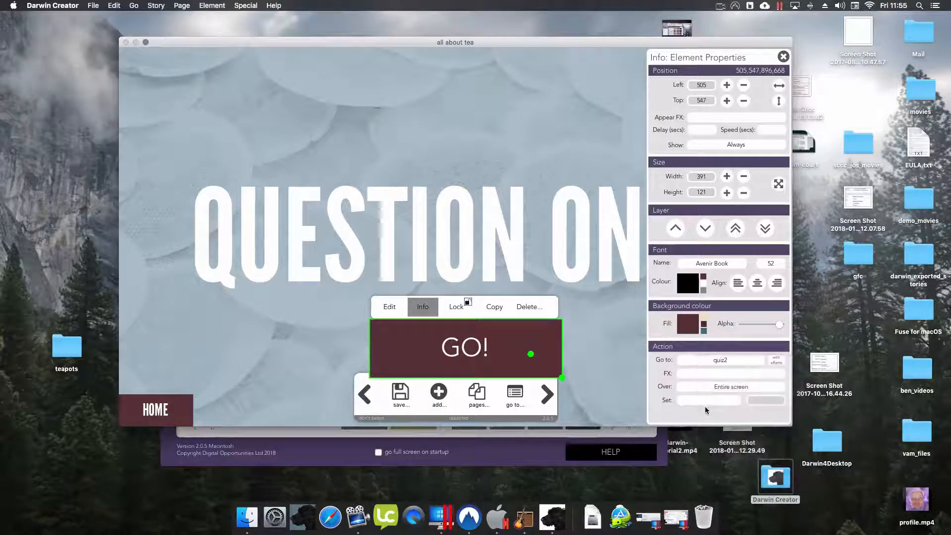
left_click(709, 372)
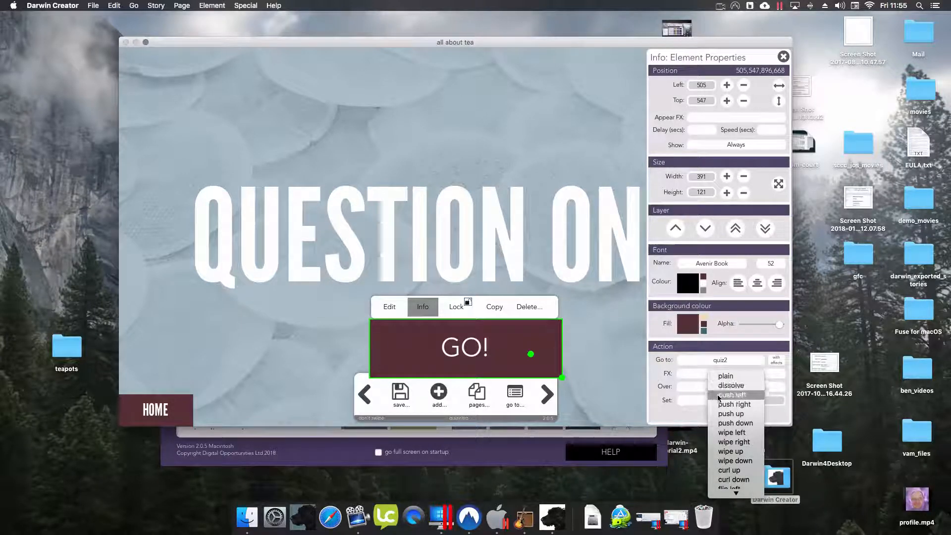
left_click(719, 395)
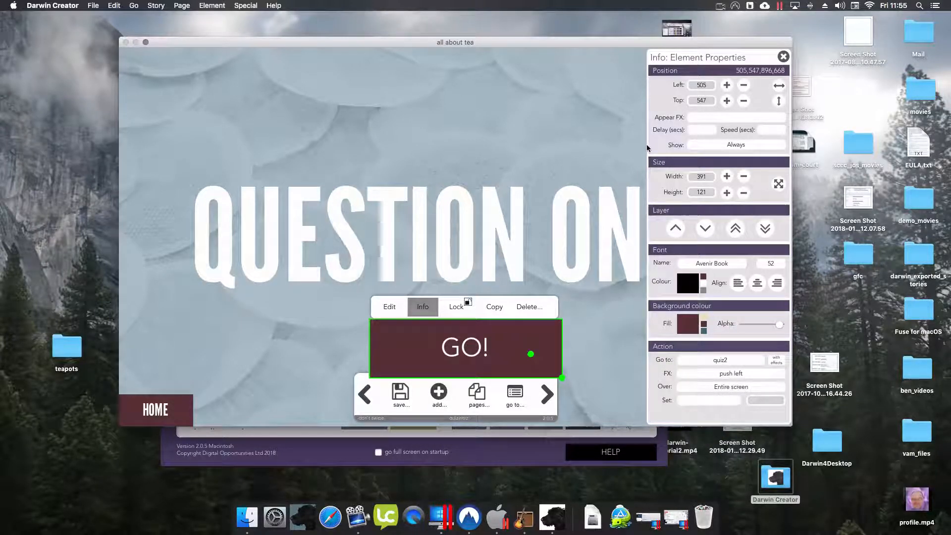
- Give the GO! button a push up appear effect with a 1.0-second delay
left_click(718, 118)
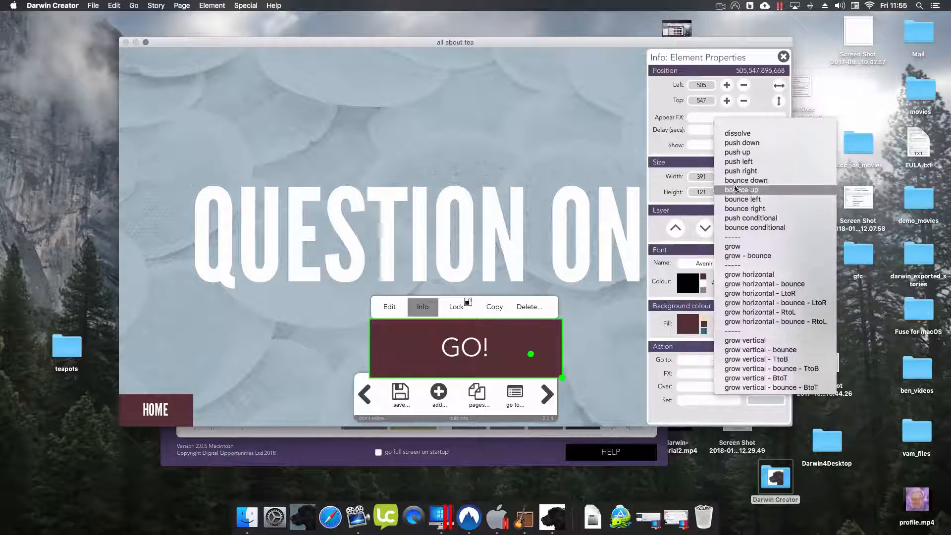
left_click(737, 152)
left_click(703, 131)
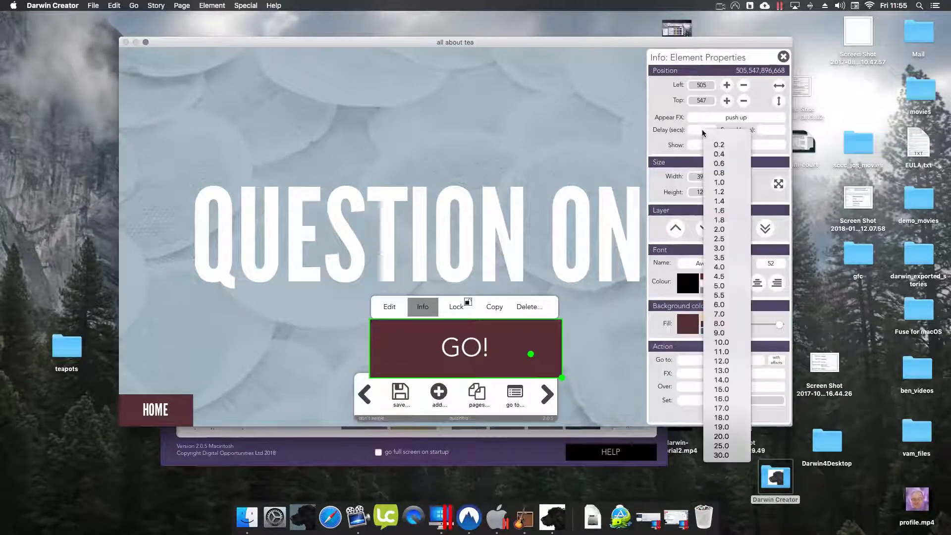
left_click(719, 182)
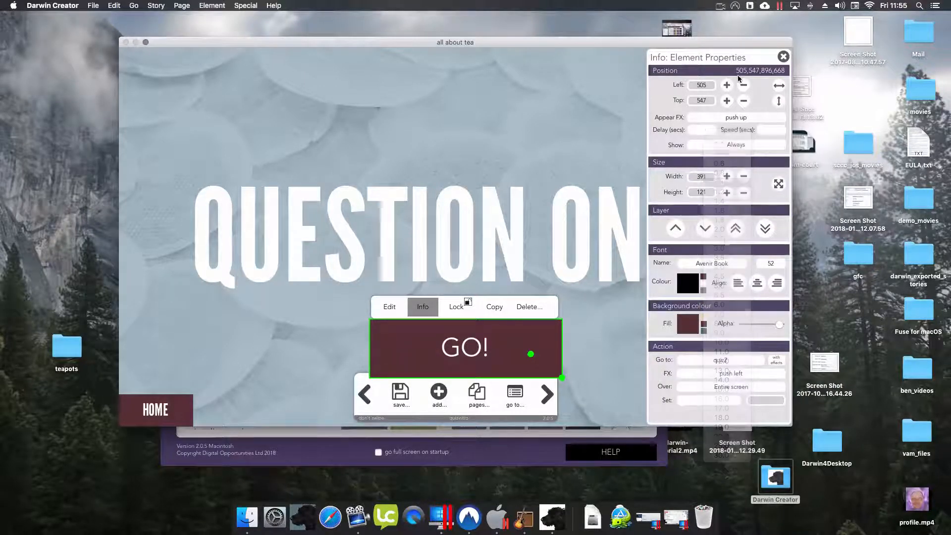
left_click(783, 57)
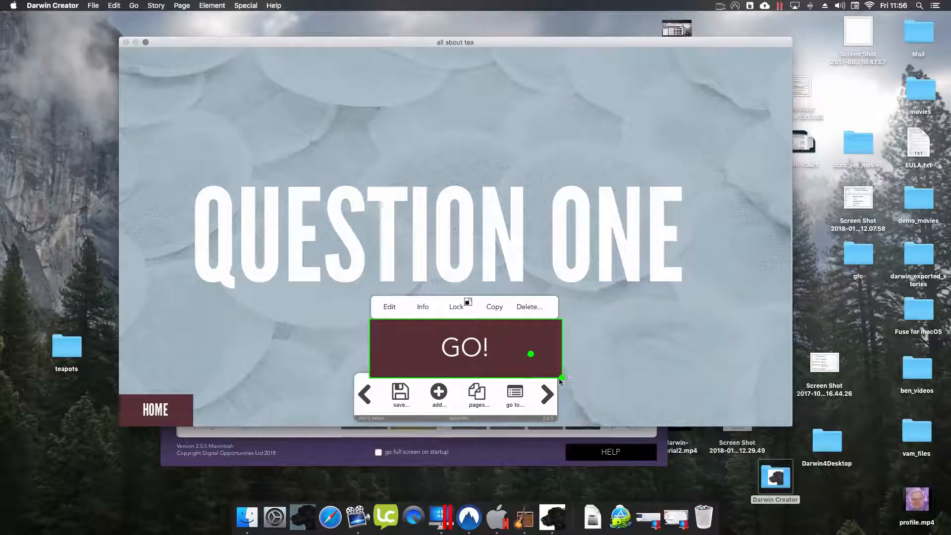
- Reduce the GO! button to about 388 by 99, shift it slightly, and save the story without closing it
left_click_drag(562, 378, 561, 366)
left_click_drag(511, 344, 504, 348)
left_click(415, 311)
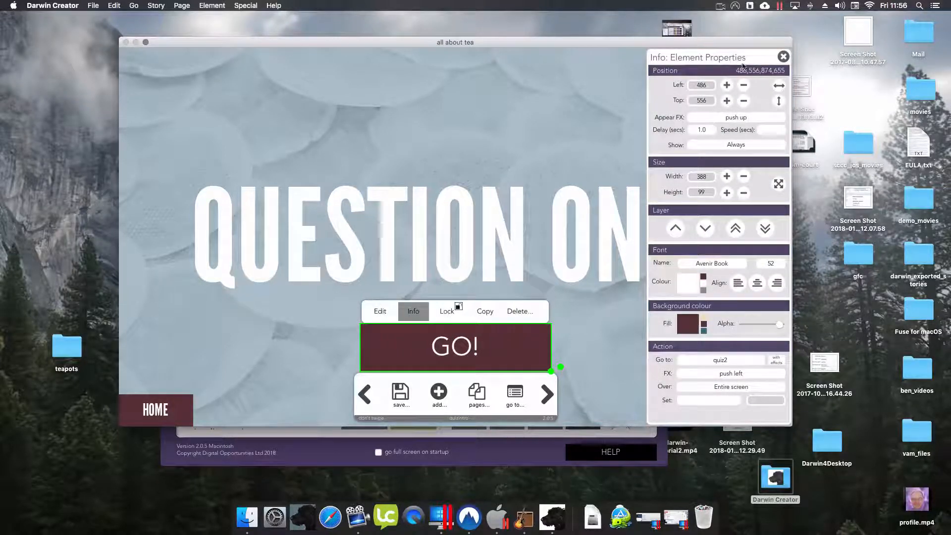
left_click(783, 57)
left_click(404, 391)
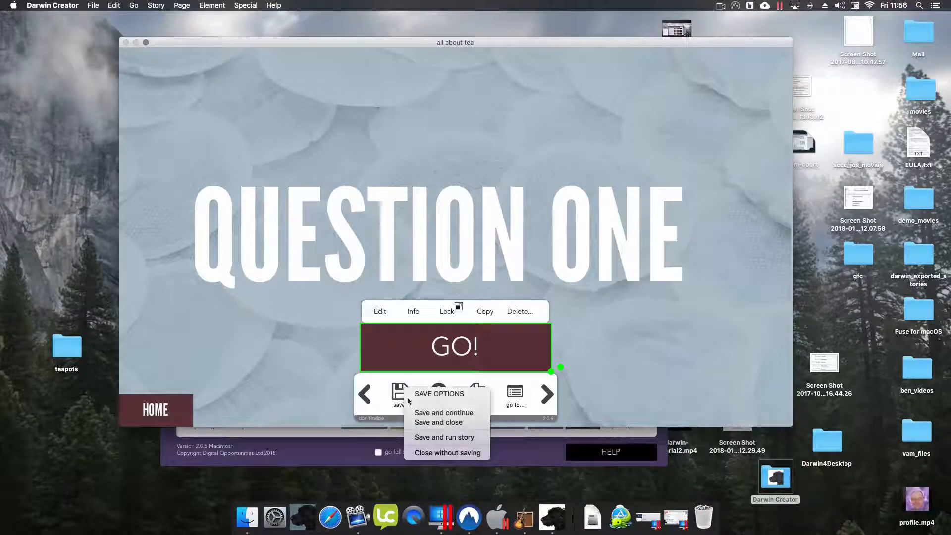
left_click(416, 416)
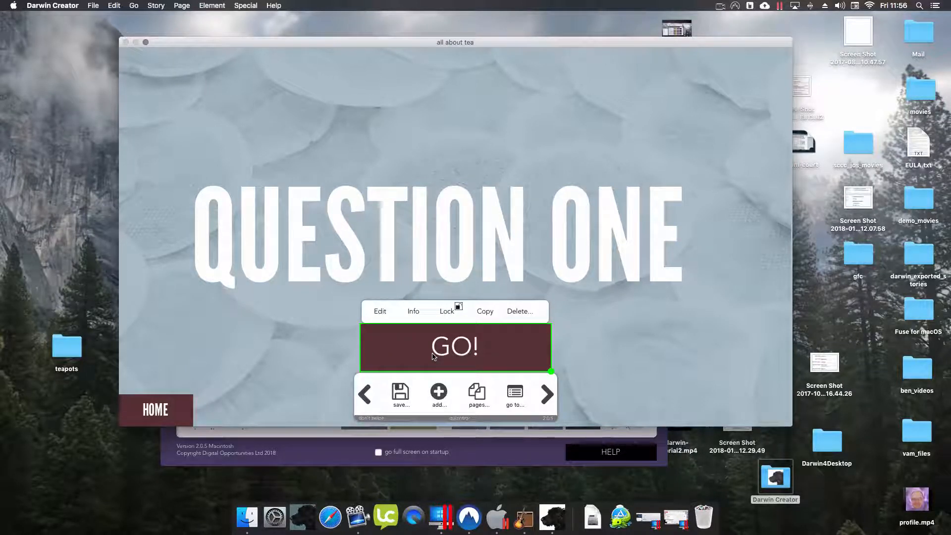
- Make the GO! button set Score 1 to 0 and save the story without closing it
left_click(411, 312)
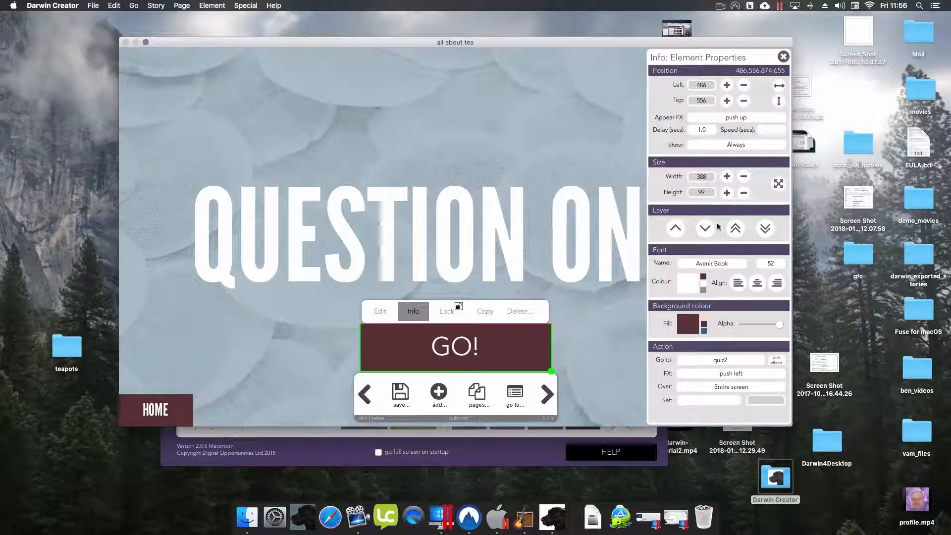
left_click(708, 400)
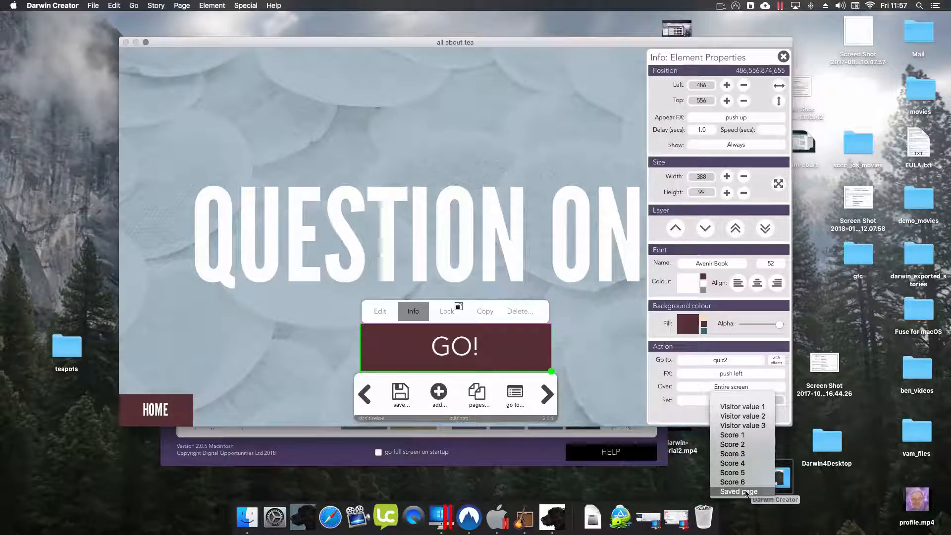
left_click(731, 427)
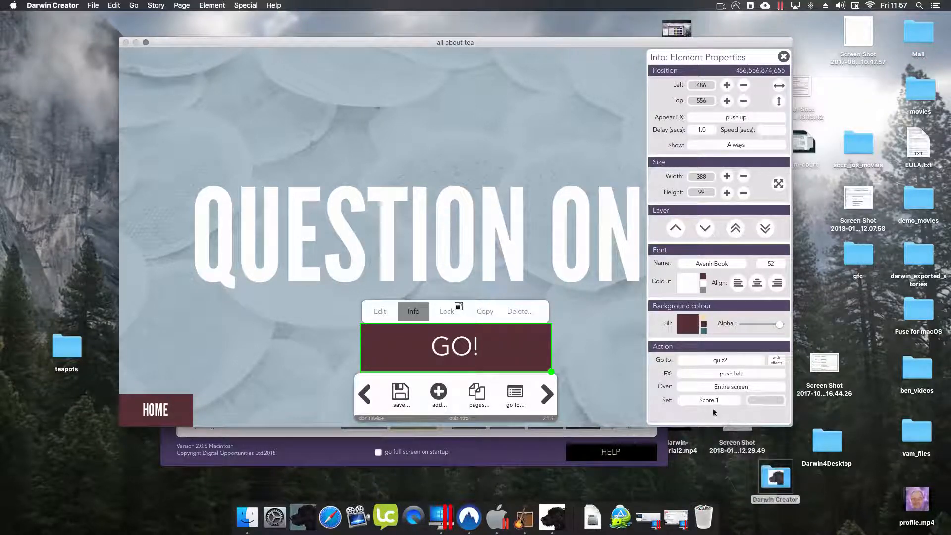
left_click(762, 400)
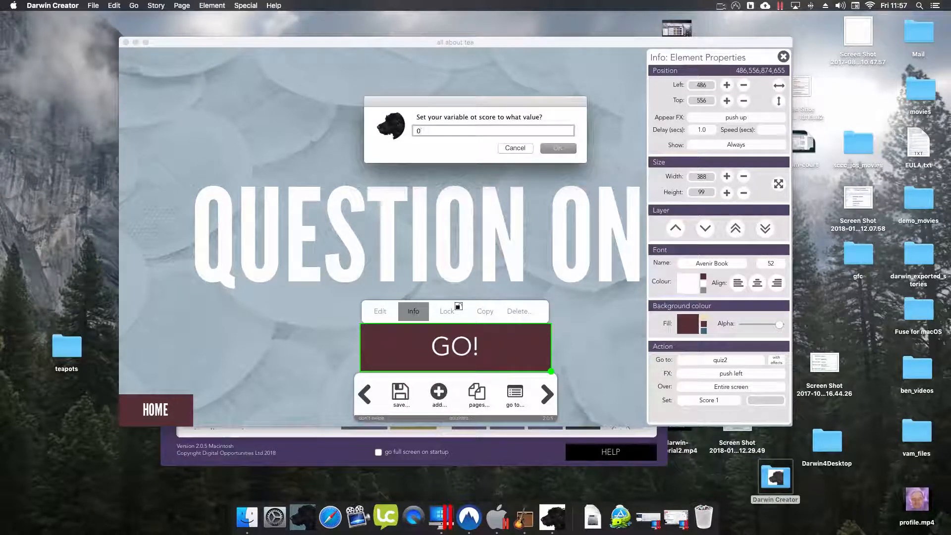
key("Return")
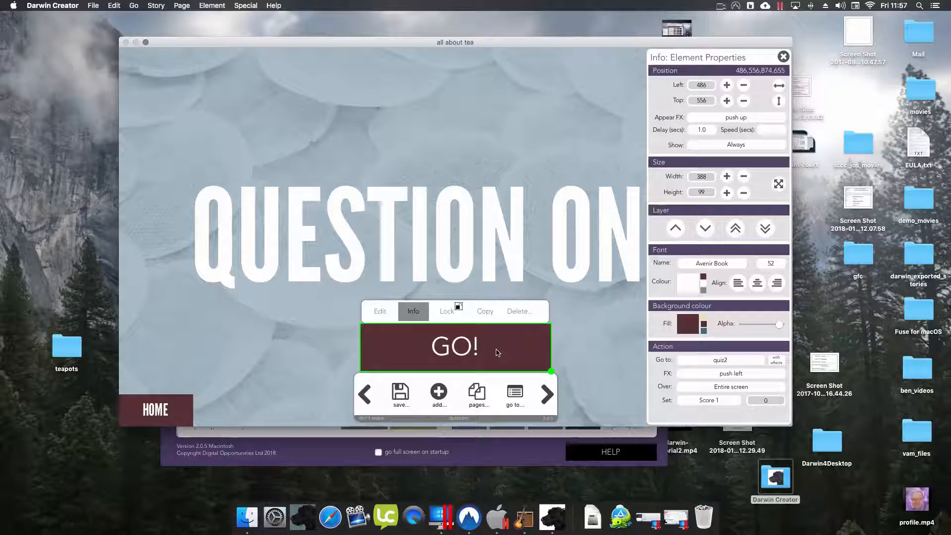
left_click(402, 397)
left_click(417, 417)
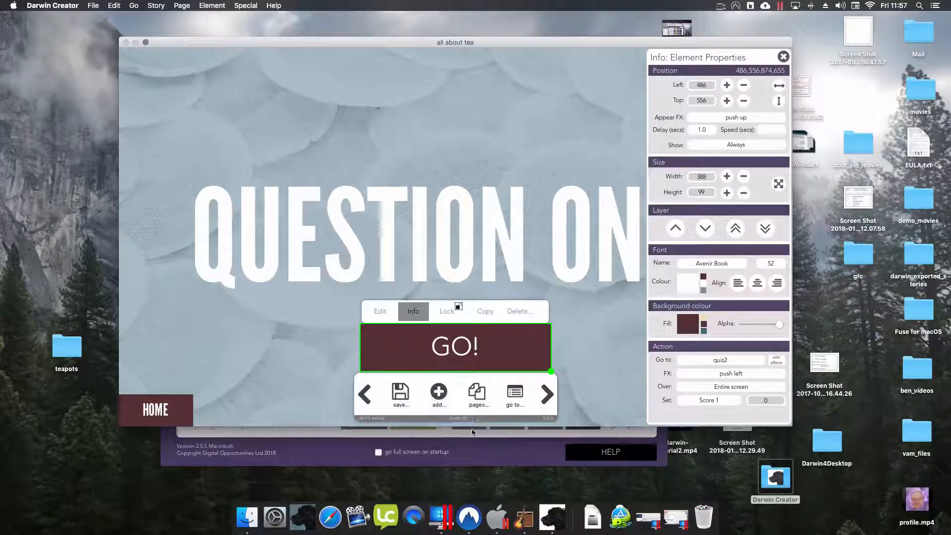
- On the quiz1 page, add a text field reading "How lovely is tea?"
left_click(548, 395)
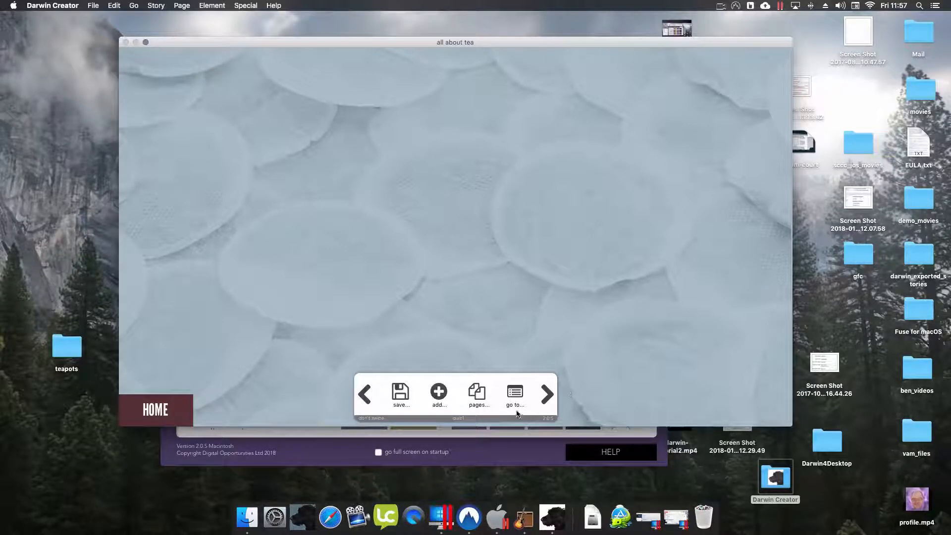
left_click(439, 391)
left_click(468, 414)
left_click(293, 127)
left_click_drag(338, 149, 220, 150)
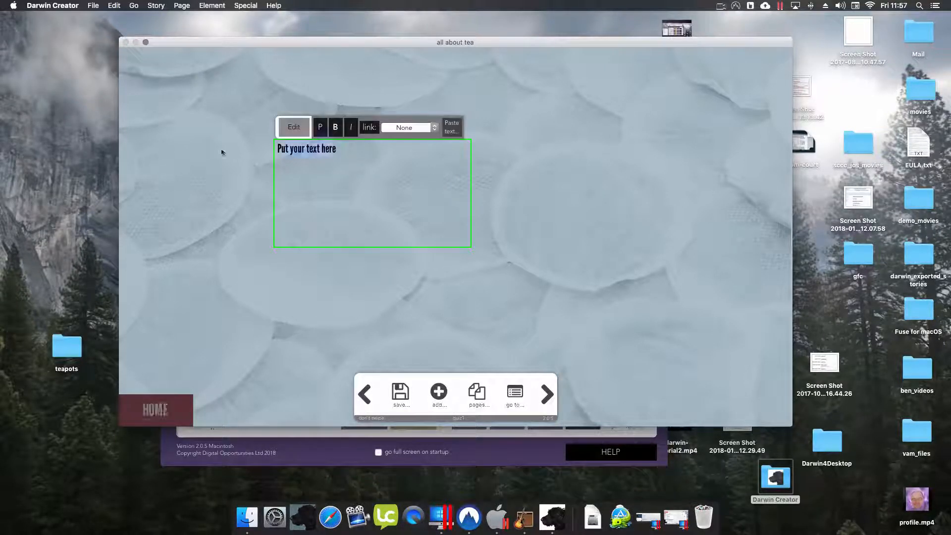
type("How lovely is yea?")
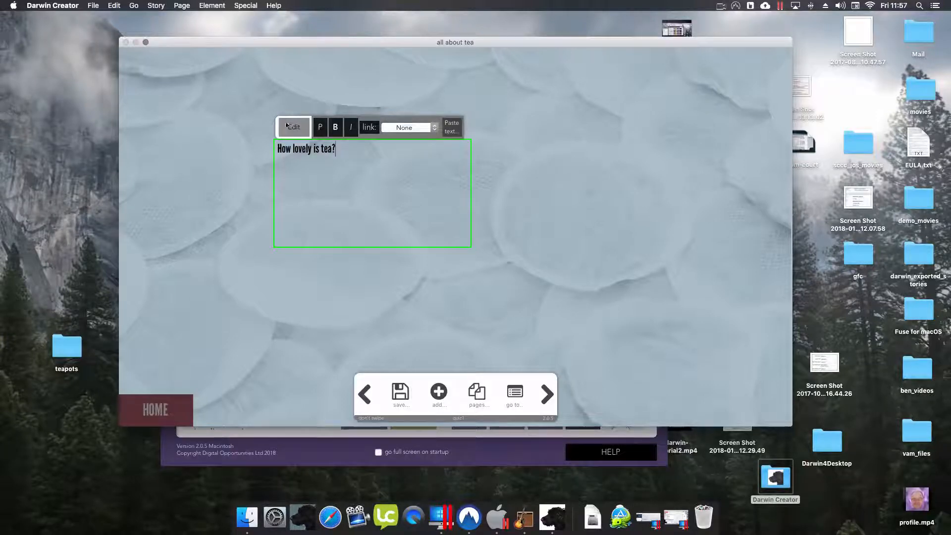
left_click(287, 126)
- Set the question text's font size to 180, enlarge its box to about 956 by 252, and reposition it near the page's upper edge
left_click(327, 127)
left_click(773, 264)
left_click(782, 452)
left_click_drag(399, 239, 589, 216)
left_click_drag(390, 153, 429, 157)
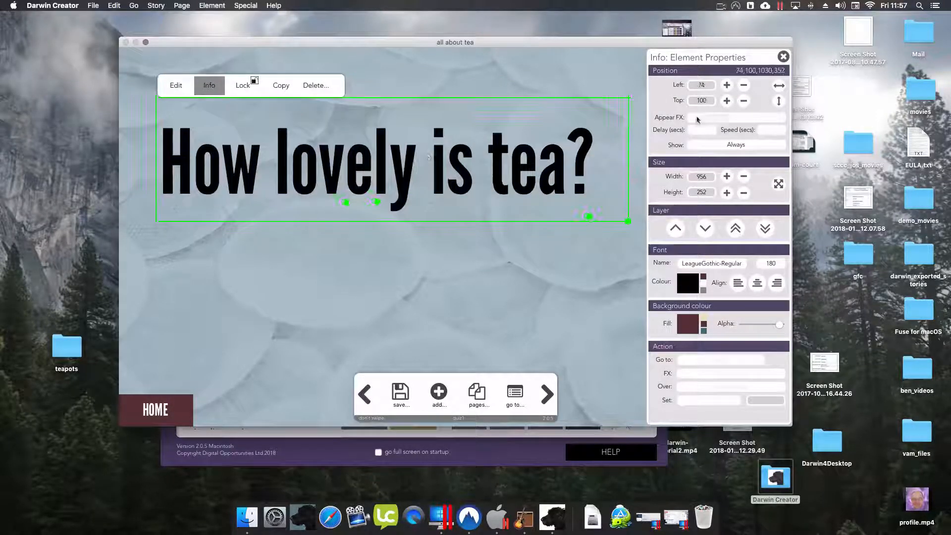
- Make the question text appear with the grow horizontal - LtoR effect, a 0.2-second delay and a speed of 1 second
left_click(697, 118)
left_click(733, 293)
left_click(702, 130)
left_click(714, 158)
left_click(765, 130)
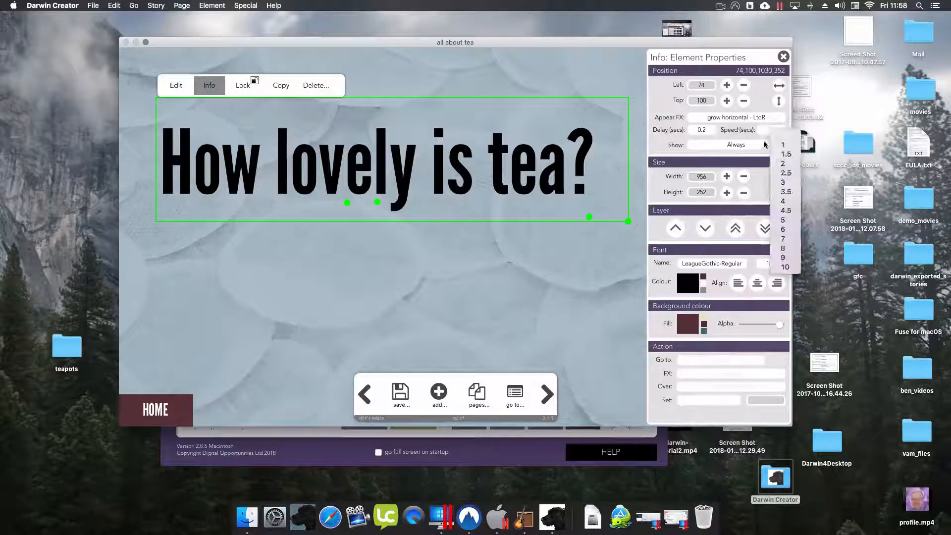
left_click(782, 145)
- Add a button below the question and give it white text at font size 30
left_click(438, 393)
left_click(478, 463)
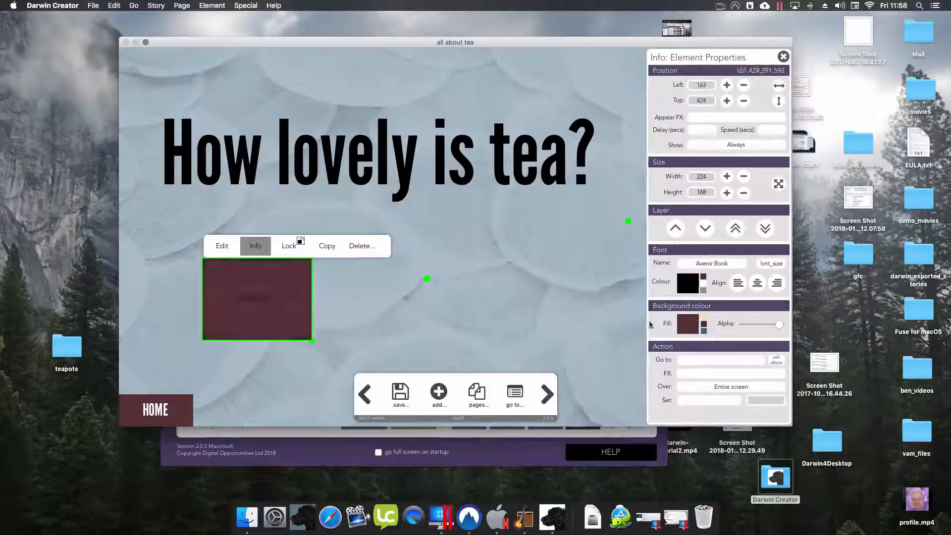
left_click(703, 285)
left_click(771, 264)
left_click(776, 399)
- Label the new button "Not very", shrink it to about 228 by 104 and move it slightly down
left_click(254, 246)
double_click(248, 270)
type("Not very")
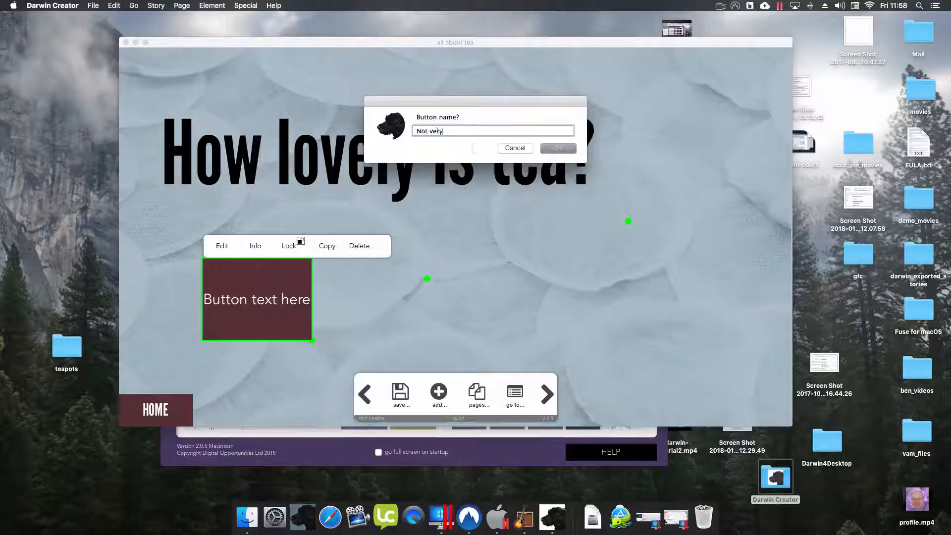
key("Return")
left_click_drag(312, 340, 313, 308)
left_click_drag(273, 285, 270, 310)
- Copy the Not very button, place the copy to its right and label it "Very"
left_click(327, 270)
left_click_drag(336, 276, 457, 313)
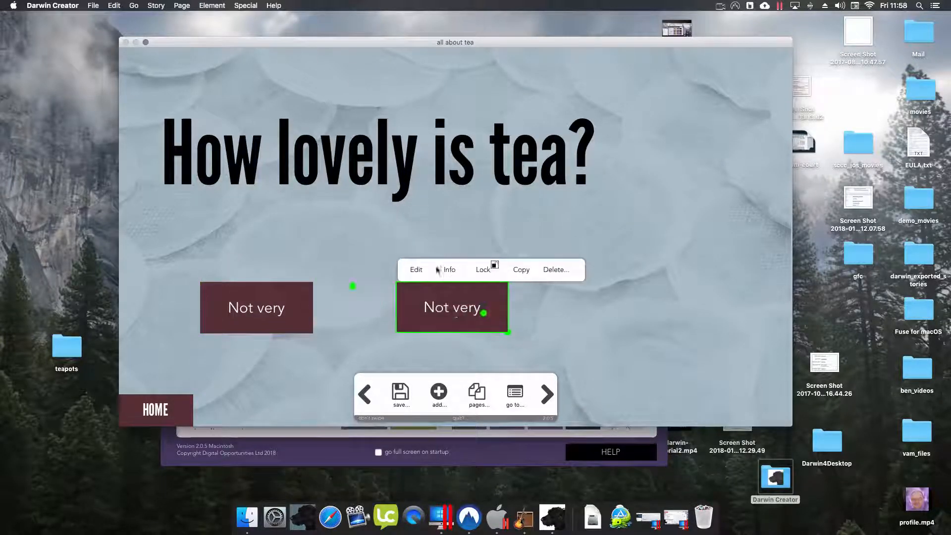
left_click(448, 271)
left_click(415, 271)
type("Very")
key("Return")
- Copy the Very button, place the copy to its right and label it "Extremely"
left_click(521, 270)
left_click_drag(525, 268, 597, 298)
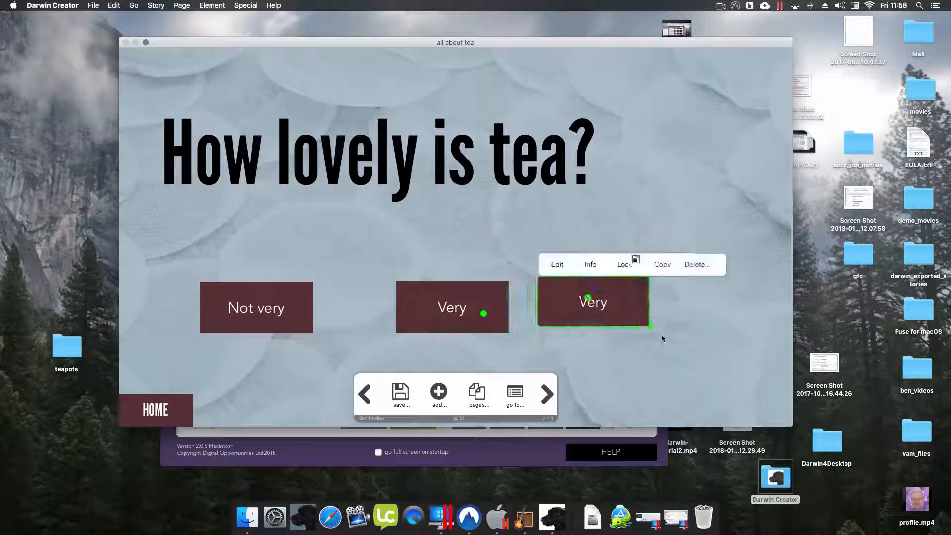
left_click_drag(663, 339, 698, 346)
left_click(592, 269)
type("Extremely")
key("Return")
- Give the Not very and Very buttons a push up appear effect with delays of 1.0 and 1.4 seconds respectively
left_click(261, 314)
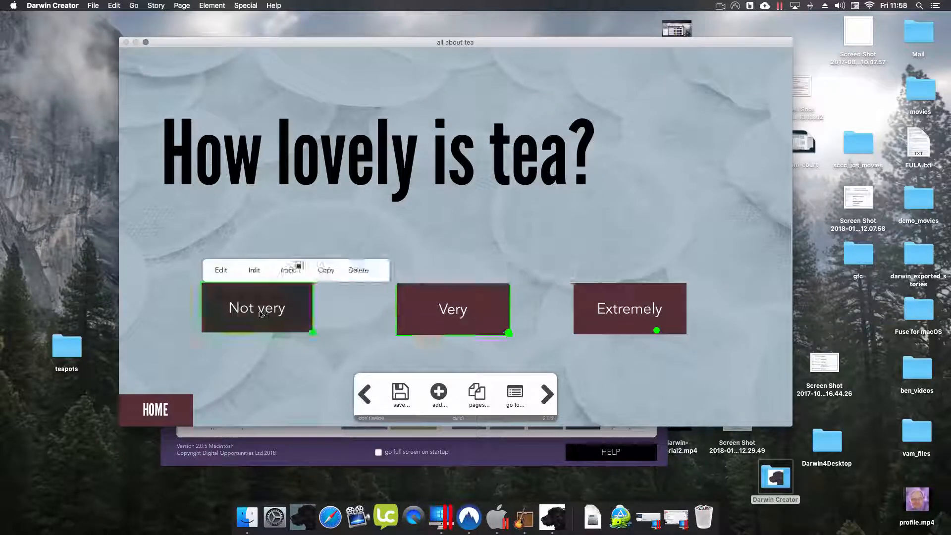
left_click(257, 270)
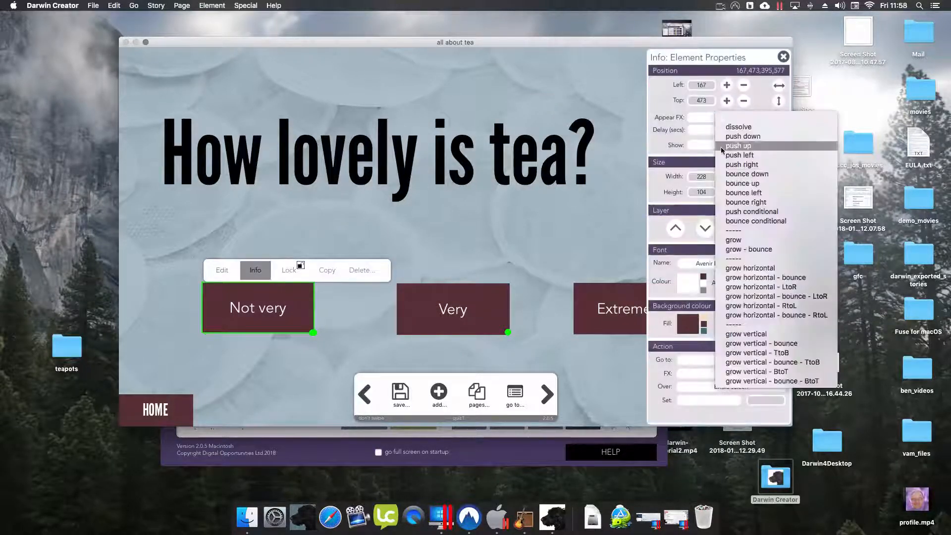
left_click(706, 118)
left_click(713, 149)
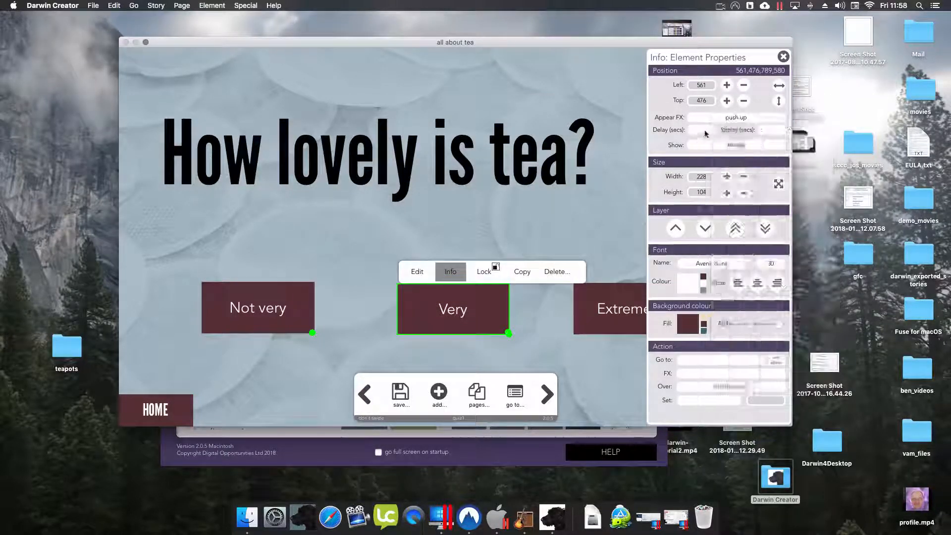
left_click(704, 131)
left_click(713, 189)
- Give the Extremely button a push up appear effect with a 1.6-second delay and save the story without closing it
left_click(625, 299)
left_click(195, 118)
left_click(205, 149)
left_click(176, 131)
left_click(189, 207)
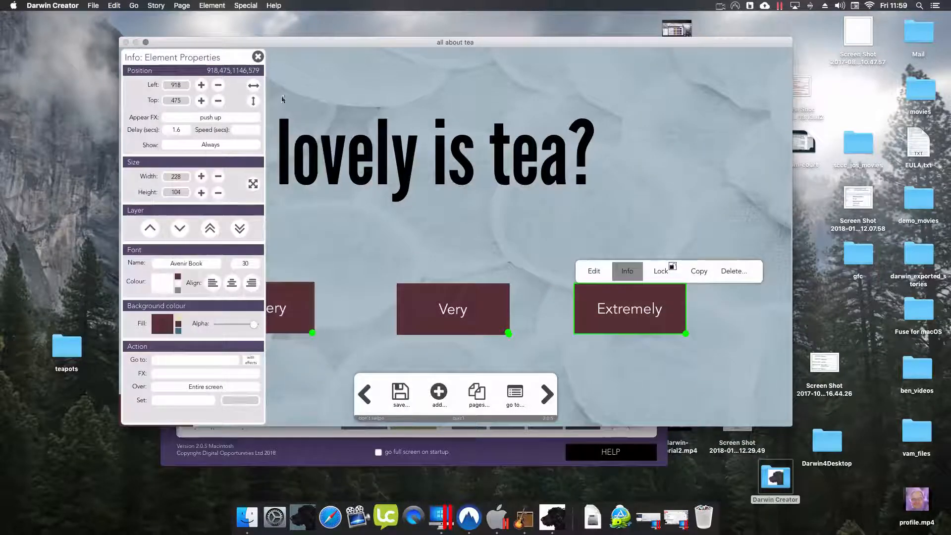
left_click(258, 57)
left_click(401, 394)
left_click(424, 421)
- Make the Not very button go to page quiz2 with a push left transition
left_click(260, 303)
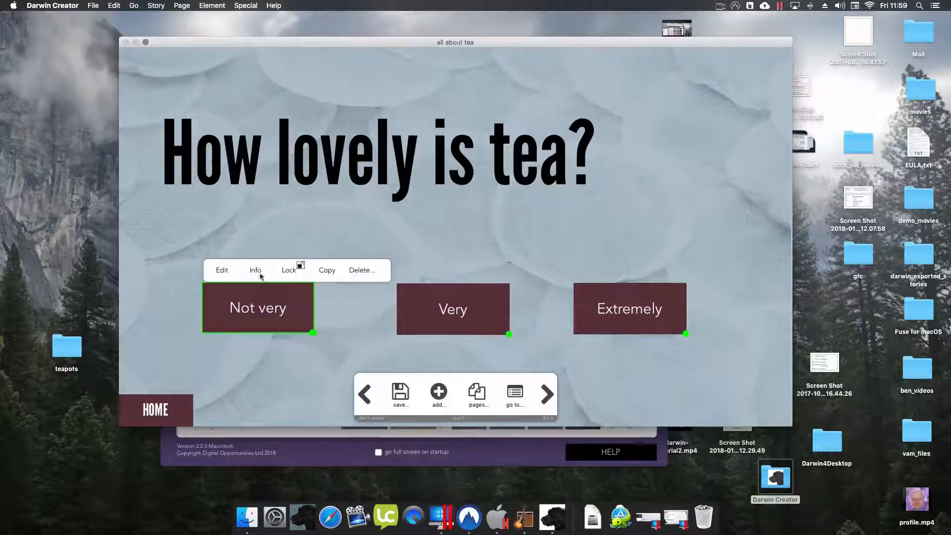
left_click(258, 274)
left_click(712, 362)
left_click(727, 414)
left_click(717, 374)
- Make the Very button go to page quiz2 with a push left transition
left_click(484, 317)
left_click(710, 359)
left_click(729, 407)
left_click(708, 375)
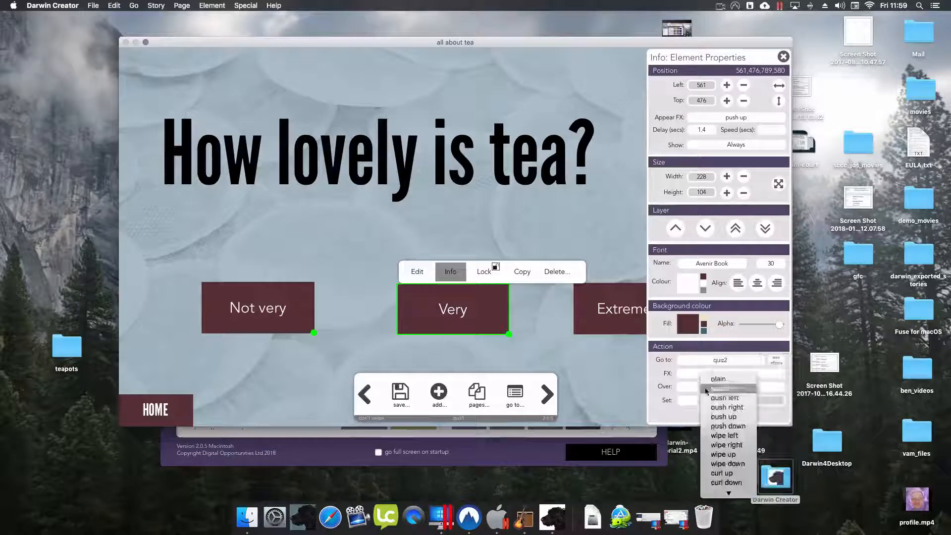
left_click(727, 396)
- Make the Extremely button go to page quiz2 with a push left transition
left_click(617, 311)
left_click(212, 361)
left_click(231, 412)
left_click(197, 375)
left_click(218, 396)
left_click(257, 58)
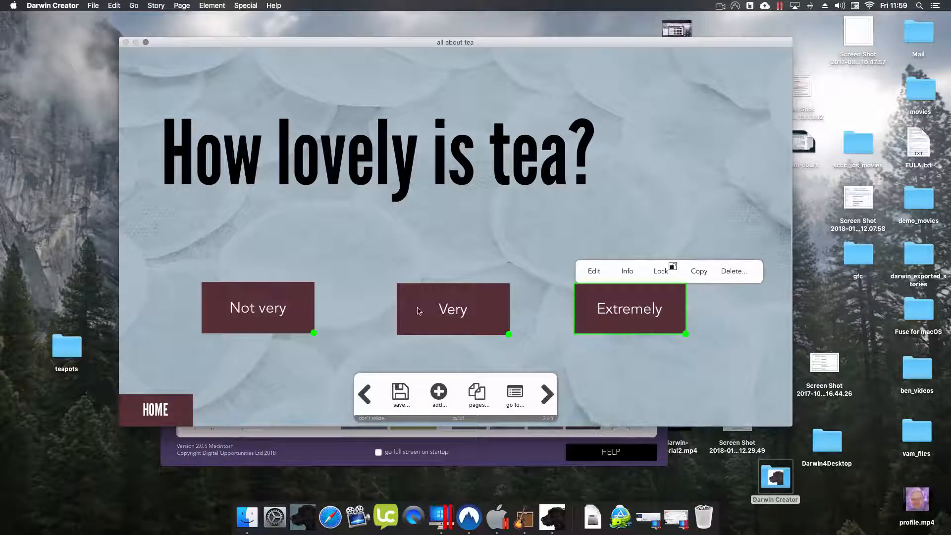
- Check the properties of the three answer buttons, and make the Not very button set Score 1 to -1
left_click(303, 314)
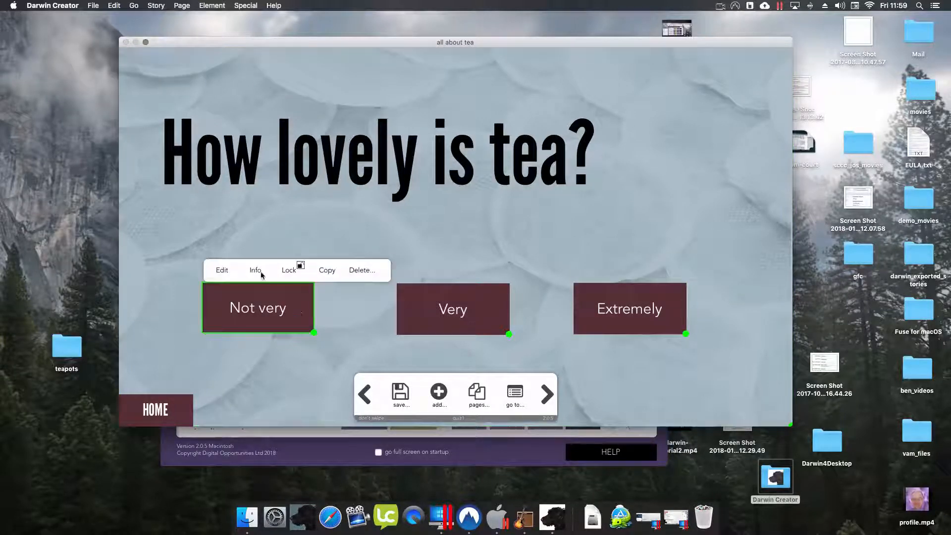
left_click(261, 273)
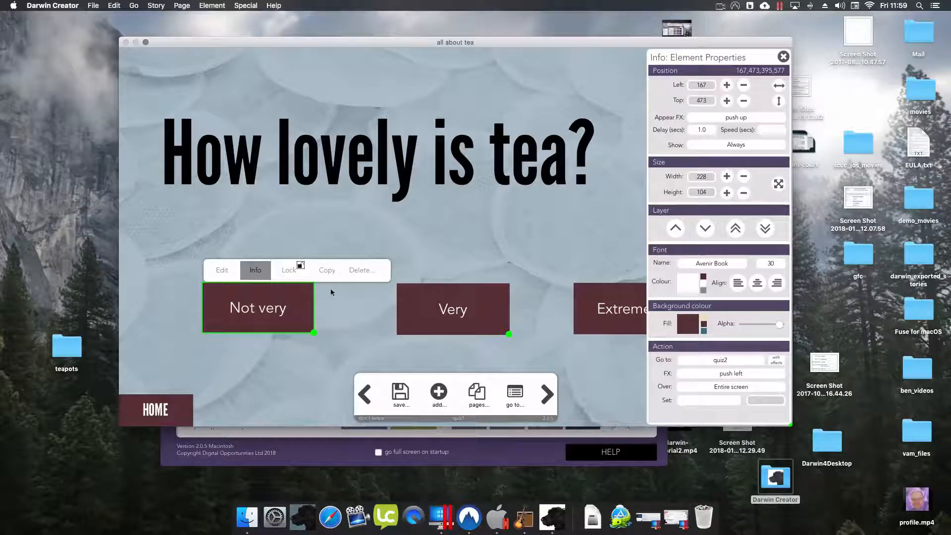
left_click(431, 316)
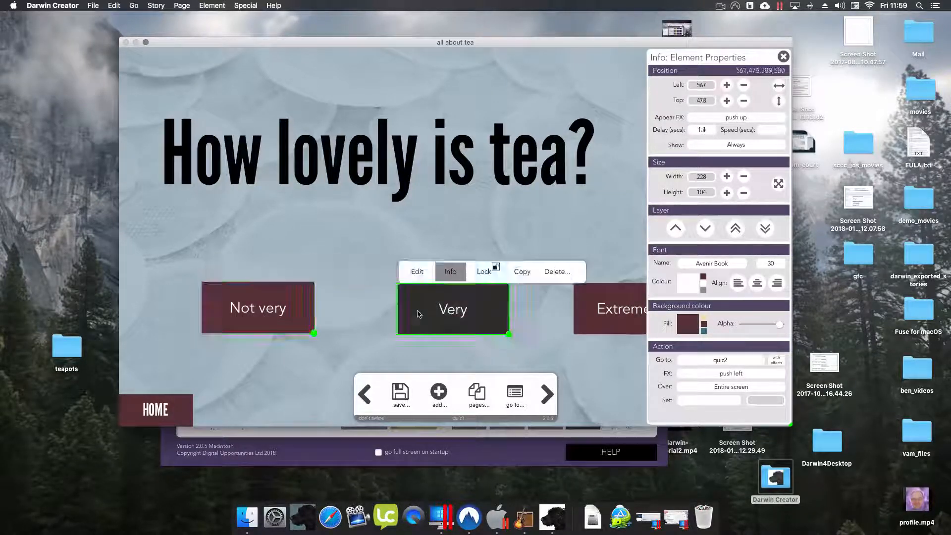
left_click(595, 326)
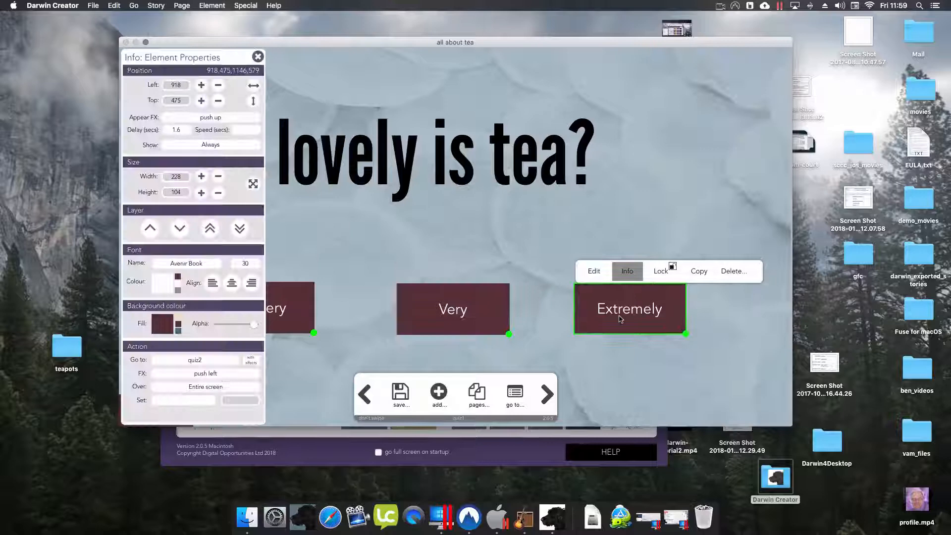
left_click(448, 313)
left_click(273, 314)
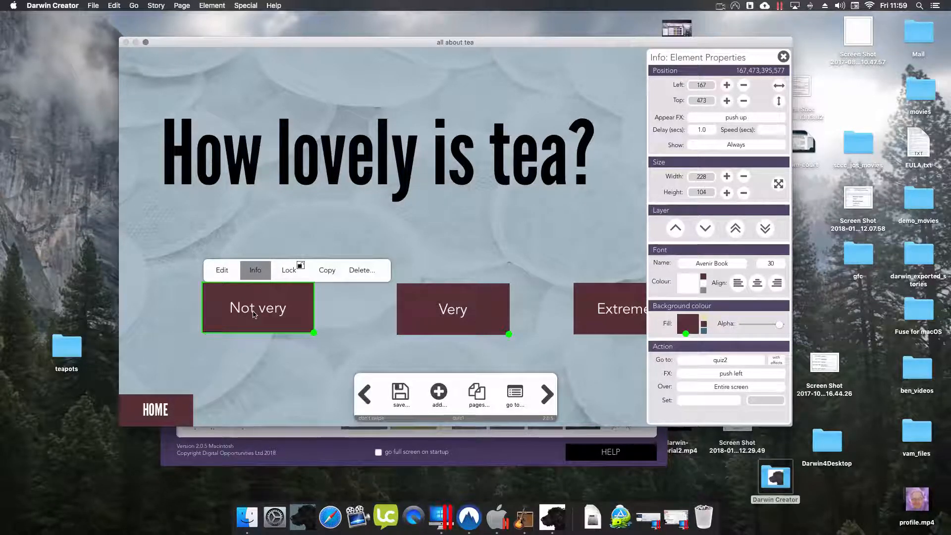
left_click(699, 402)
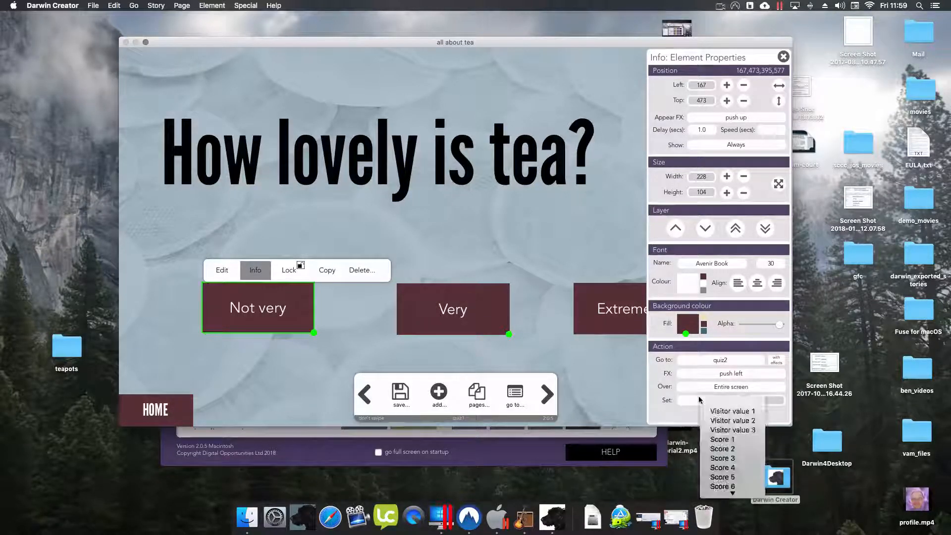
left_click(689, 454)
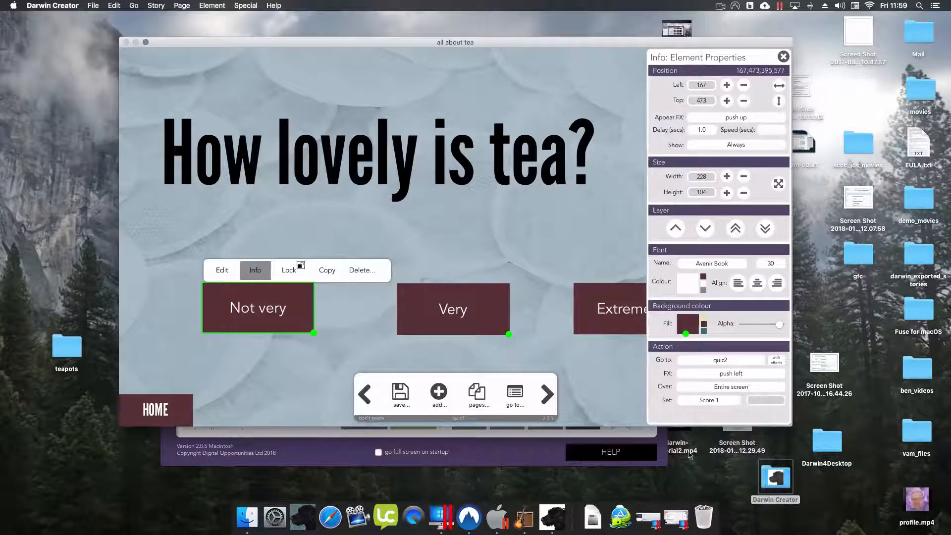
left_click(761, 403)
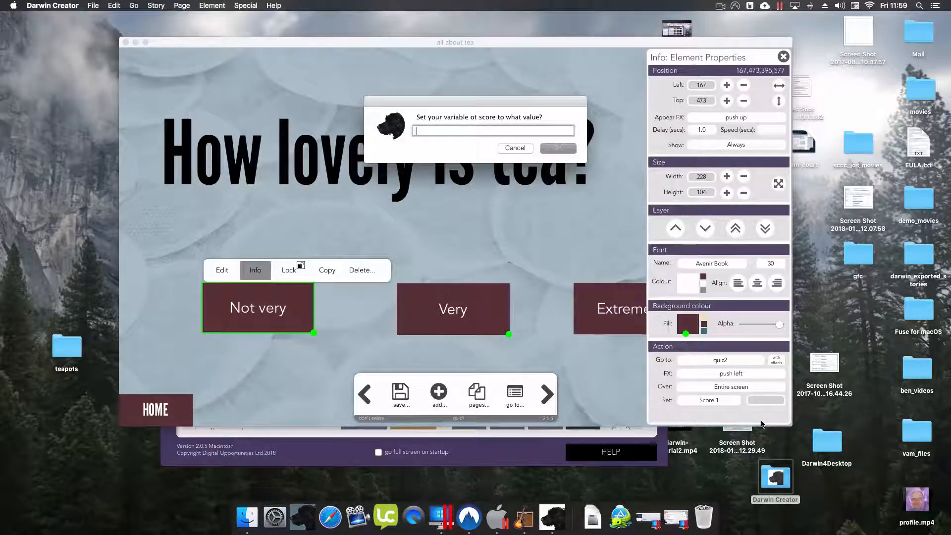
key("Return")
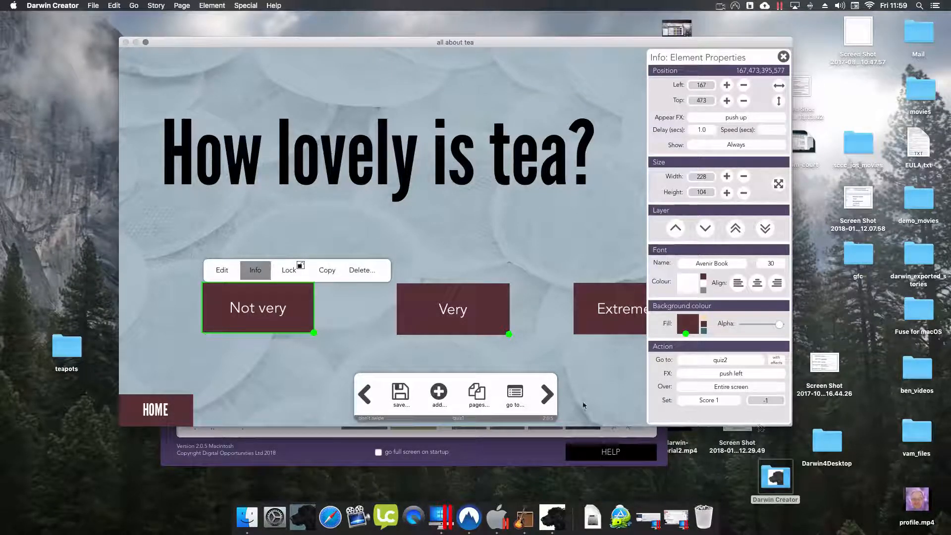
- Make the Very button set Score 1 to +1
left_click(456, 317)
left_click(709, 400)
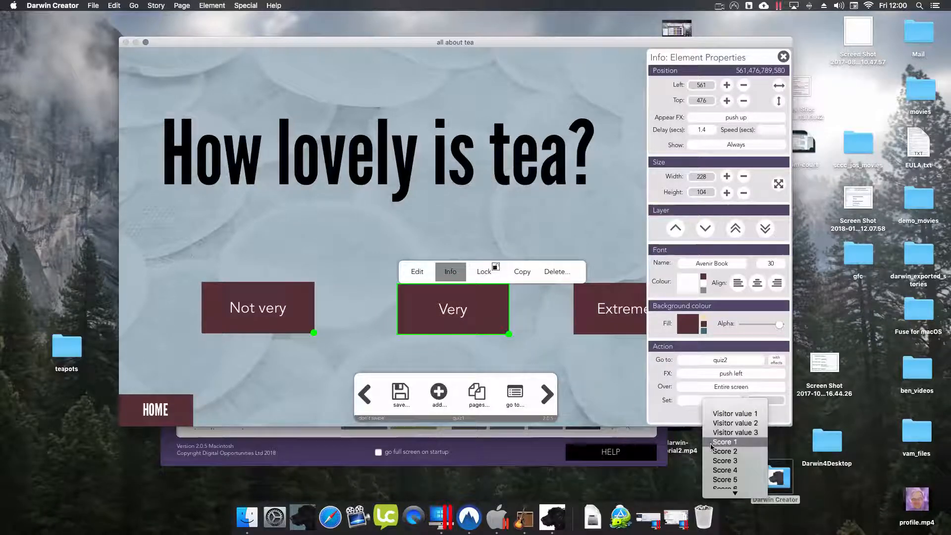
left_click(719, 466)
left_click(766, 401)
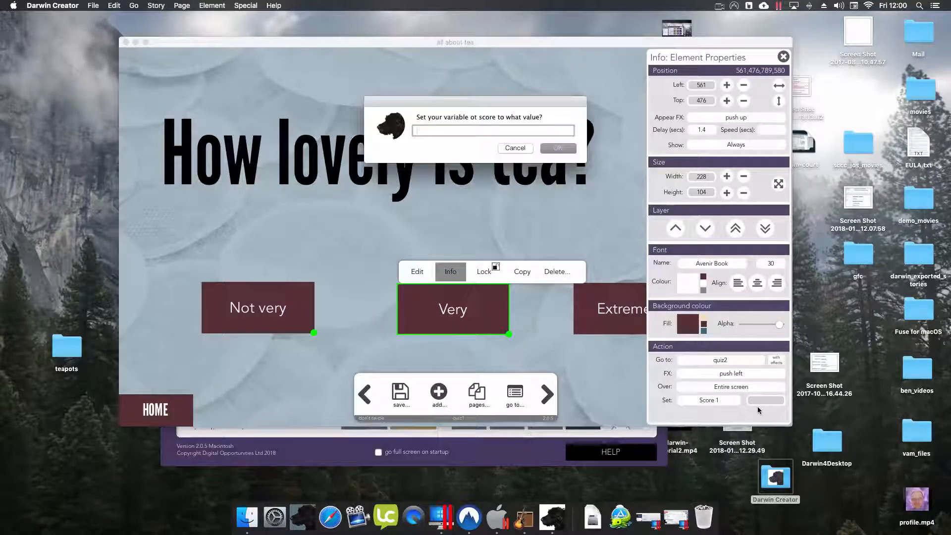
type("+")
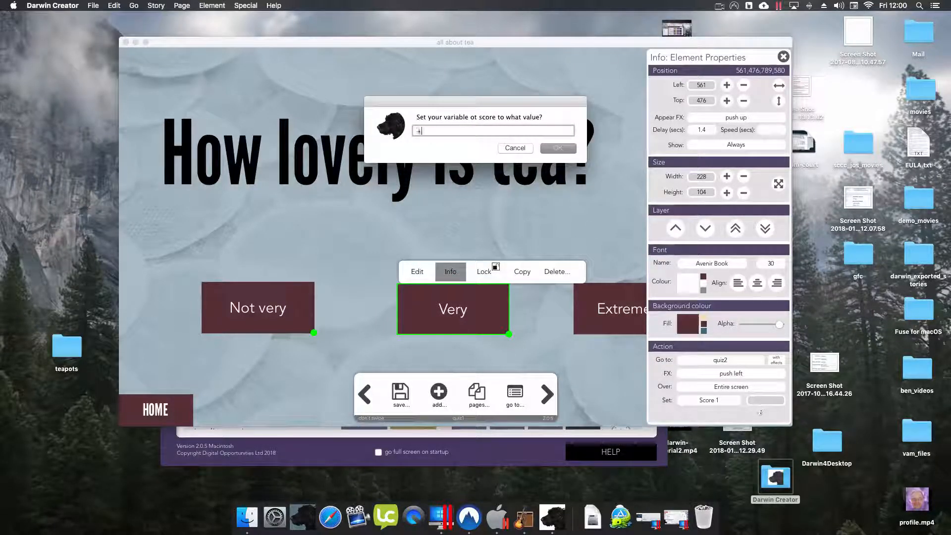
type("1")
key("Return")
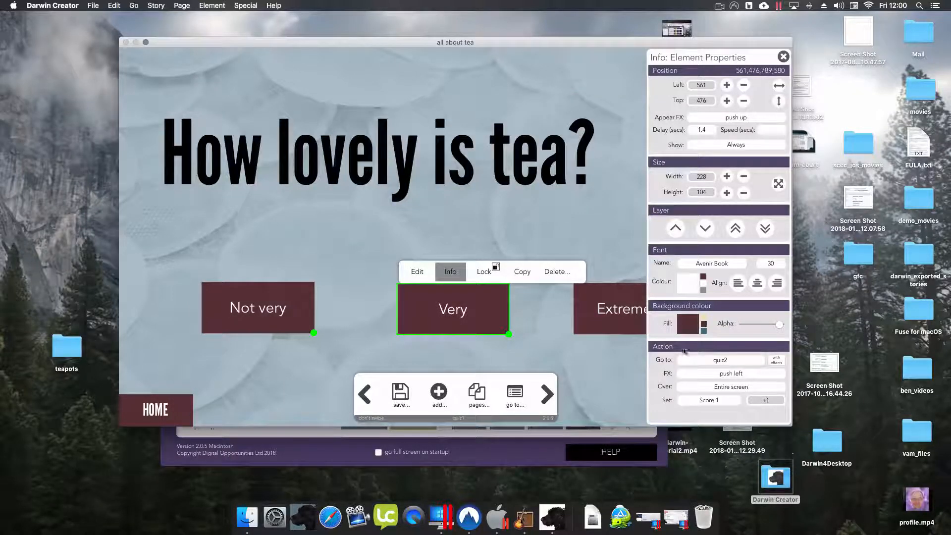
- Make the Extremely button set Score 1 to +2
left_click(627, 324)
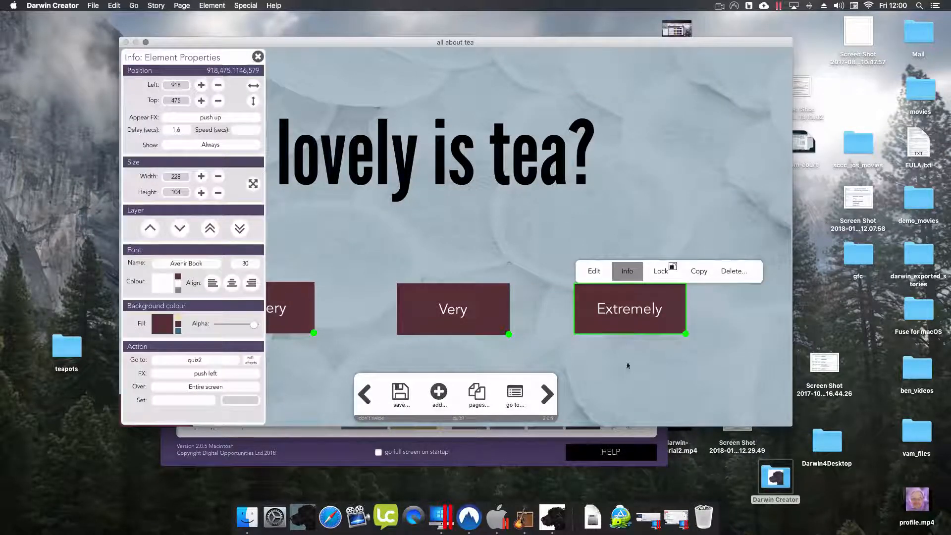
left_click(177, 399)
left_click(190, 436)
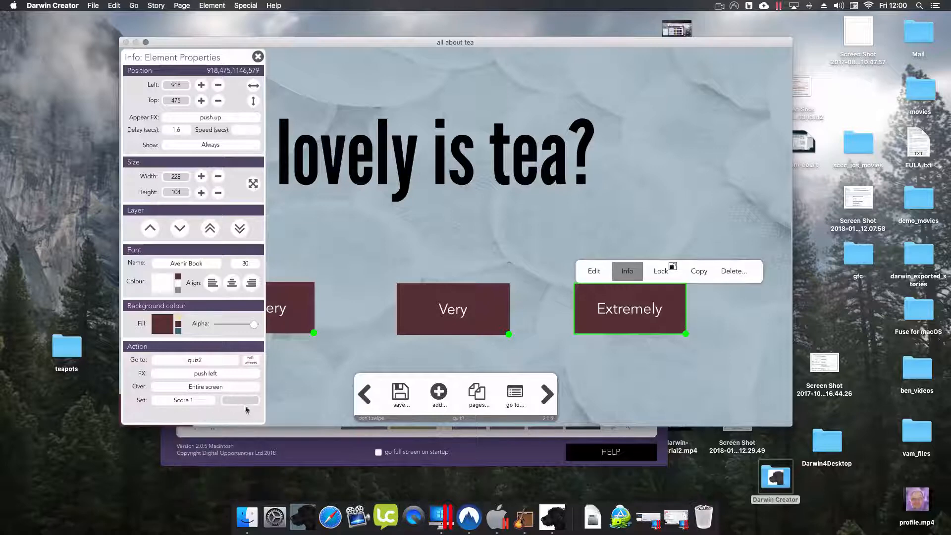
left_click(237, 399)
type("=")
key("BackSpace")
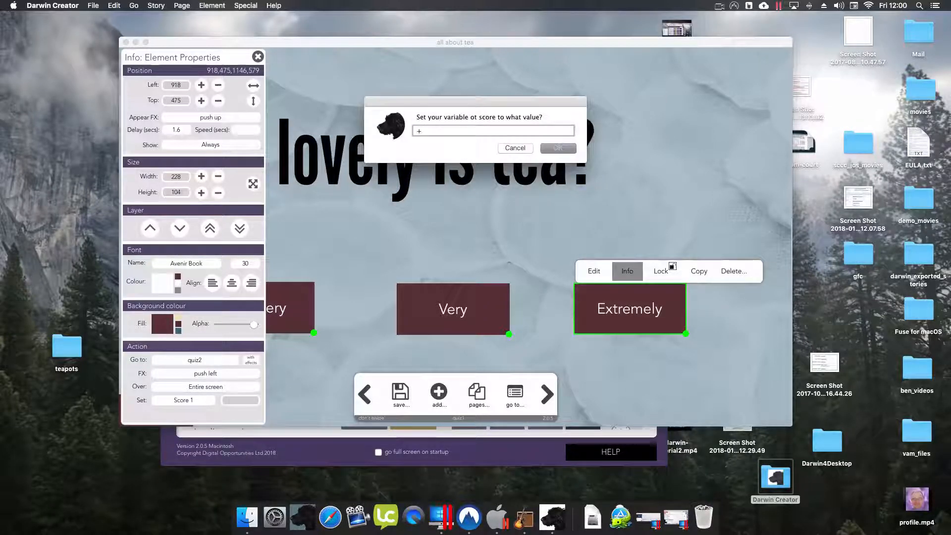
type("+2")
key("Return")
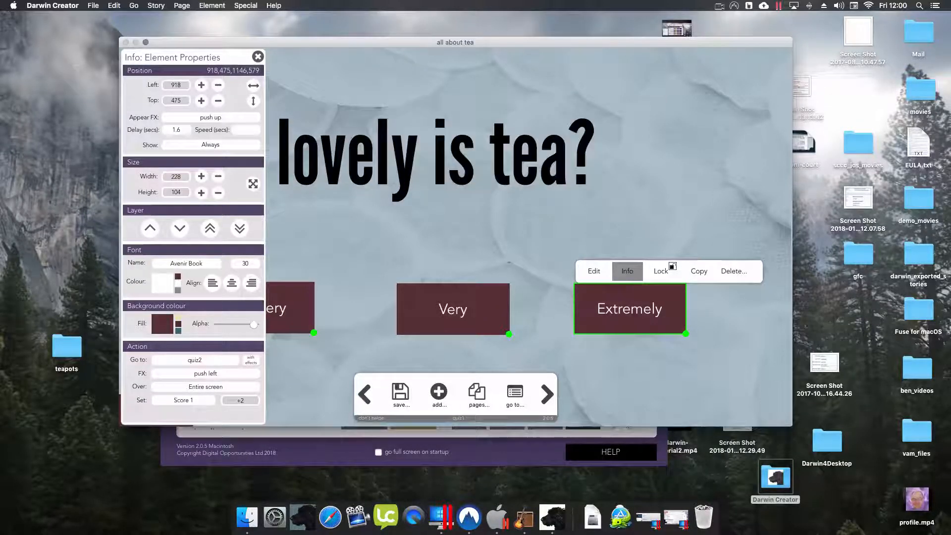
- Close the element properties and save the story without closing it
left_click(258, 57)
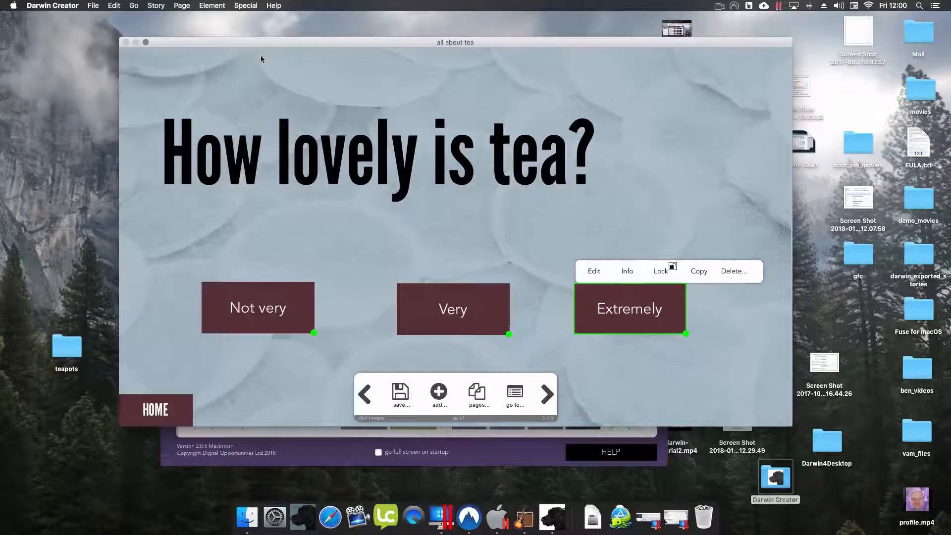
left_click(405, 394)
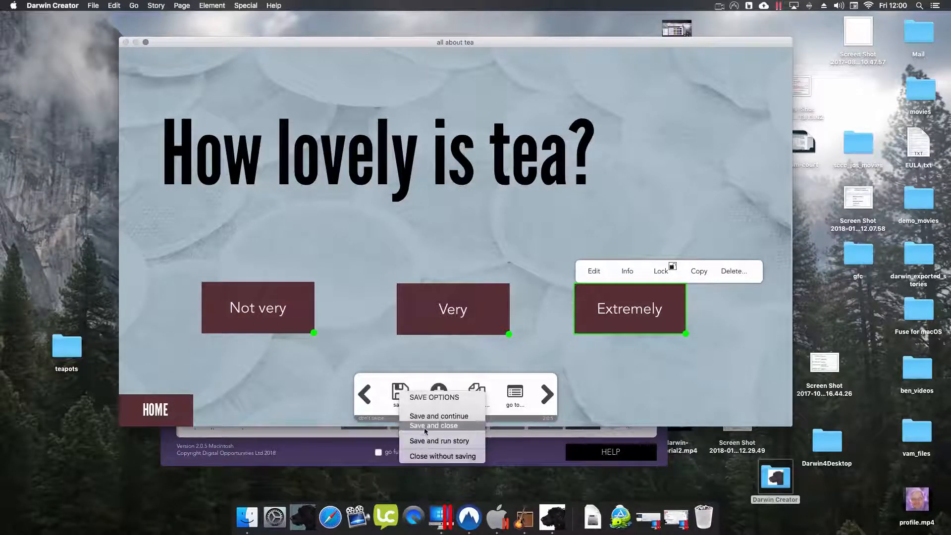
left_click(423, 418)
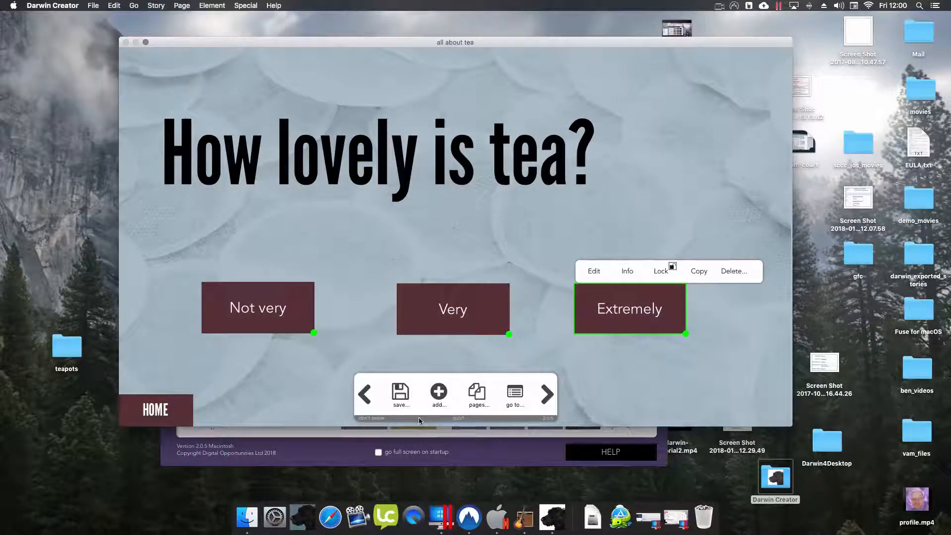
- Add a text element reading "Well done! Your score is" to page quiz2
left_click(547, 394)
left_click(439, 391)
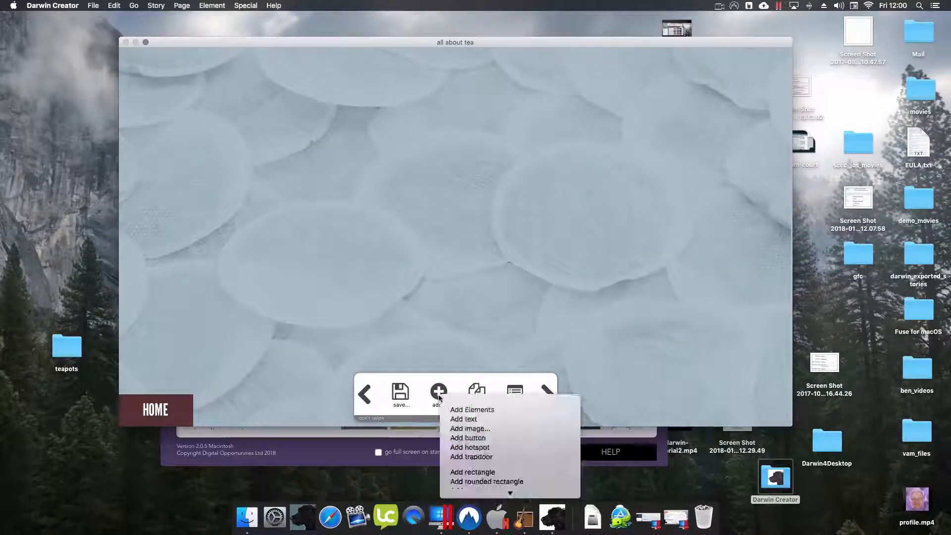
left_click(461, 419)
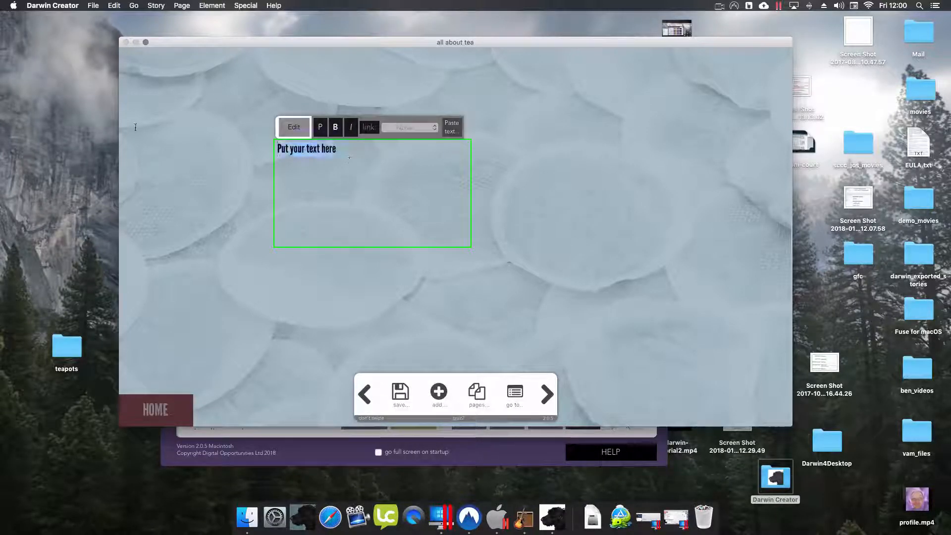
type("Well done!")
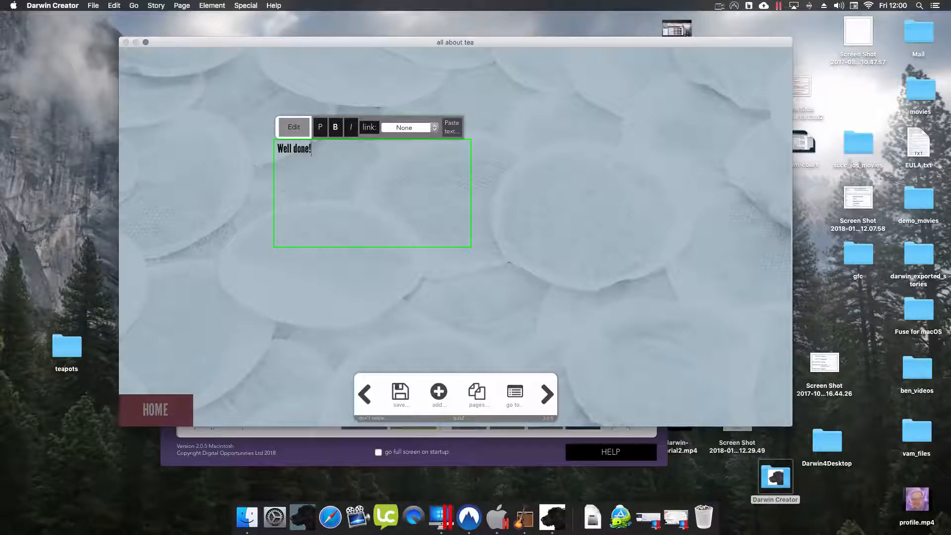
type(" You")
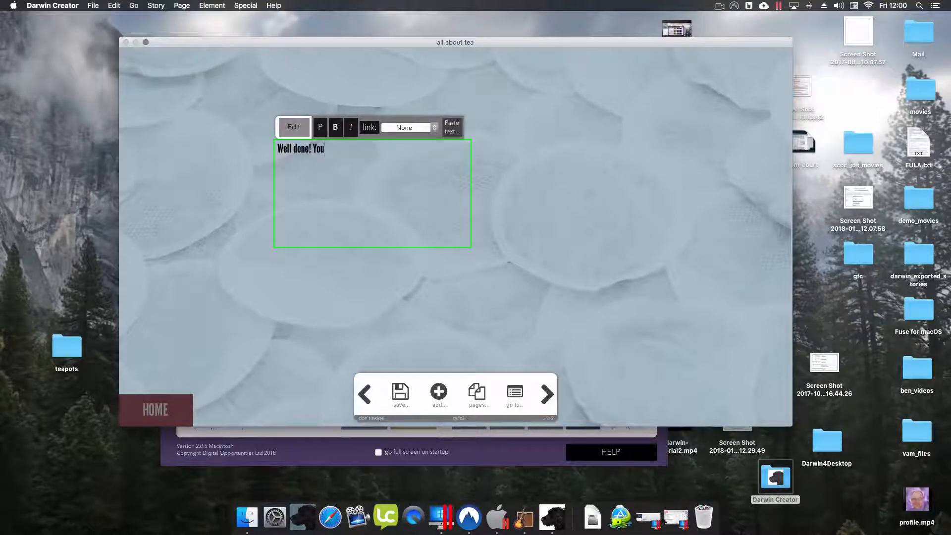
type("r score is")
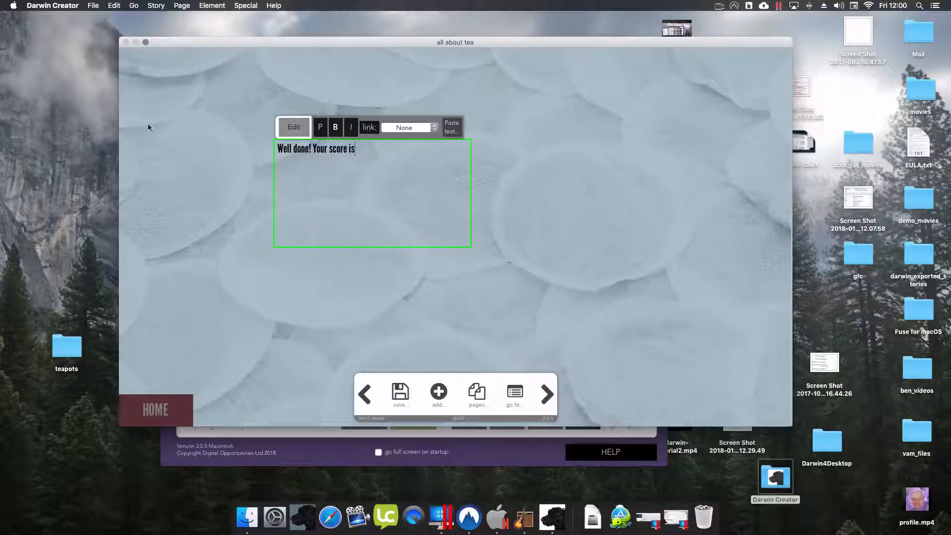
left_click(294, 128)
- Set the font size of the "Well done! Your score is" text to 110
left_click(327, 127)
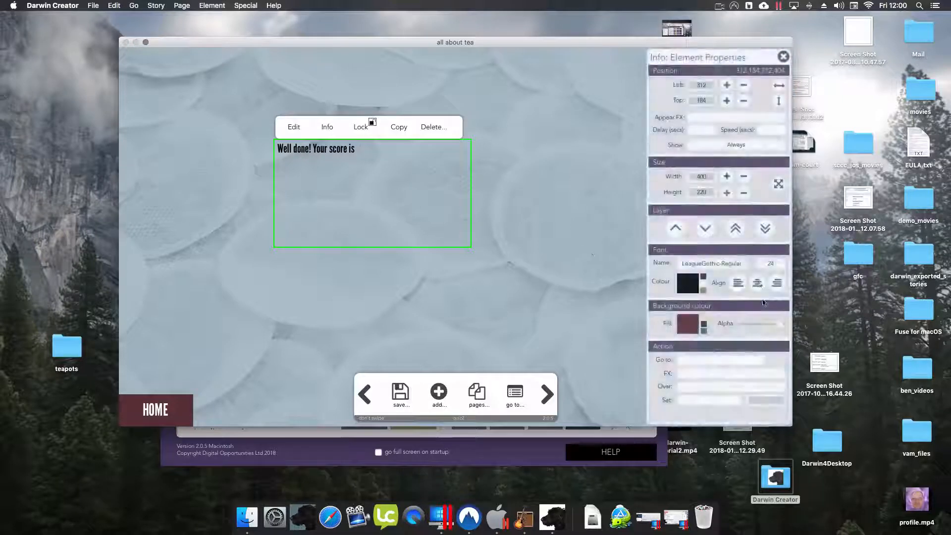
left_click(771, 263)
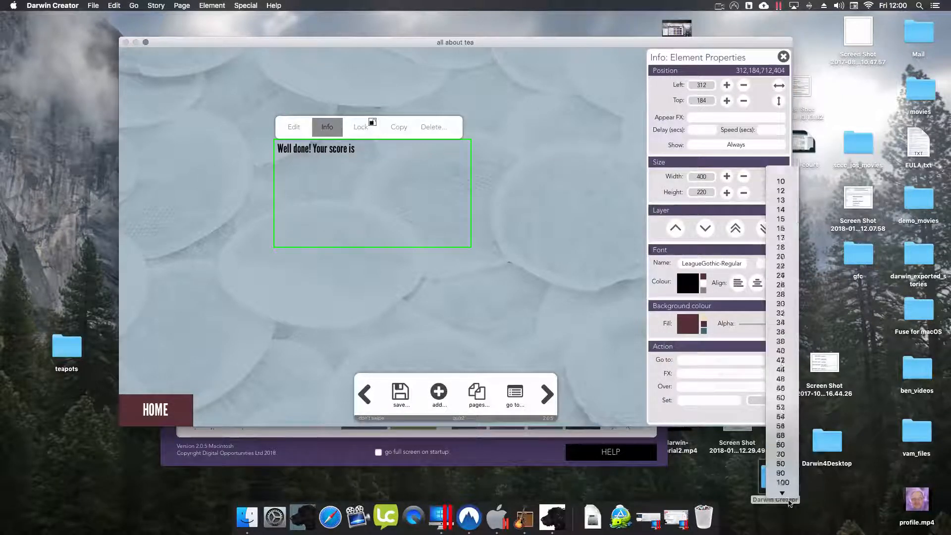
left_click(781, 413)
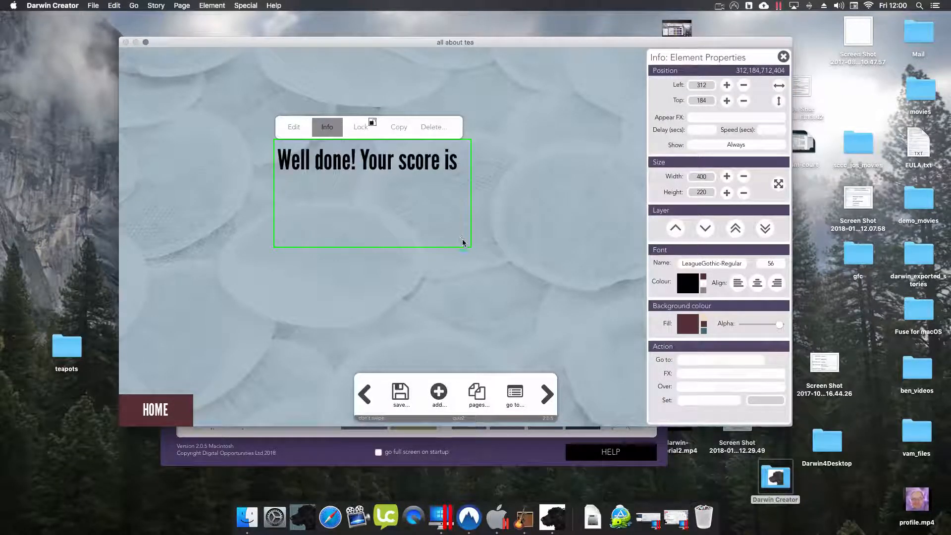
left_click(323, 128)
left_click(322, 128)
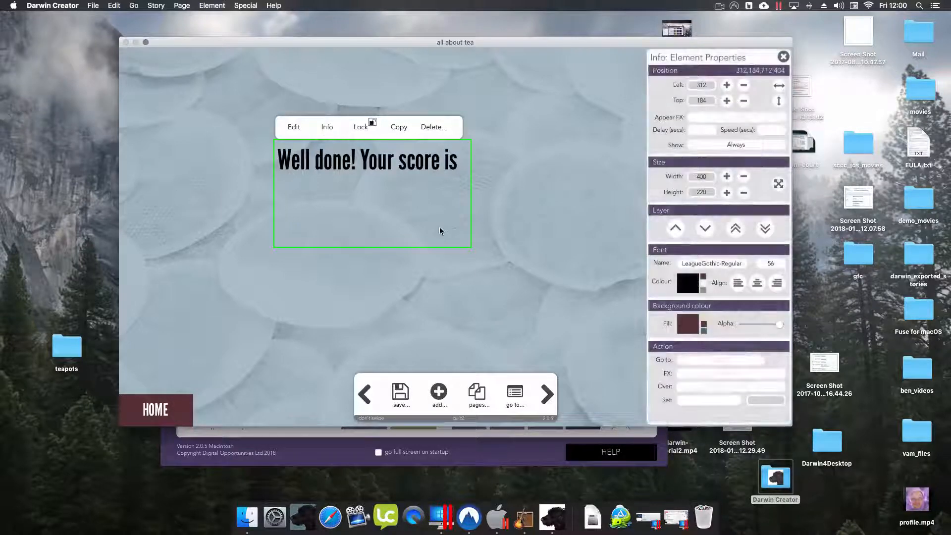
mouse_move(407, 188)
left_mouse_down()
mouse_move(456, 192)
mouse_move(460, 203)
mouse_move(412, 197)
left_mouse_up()
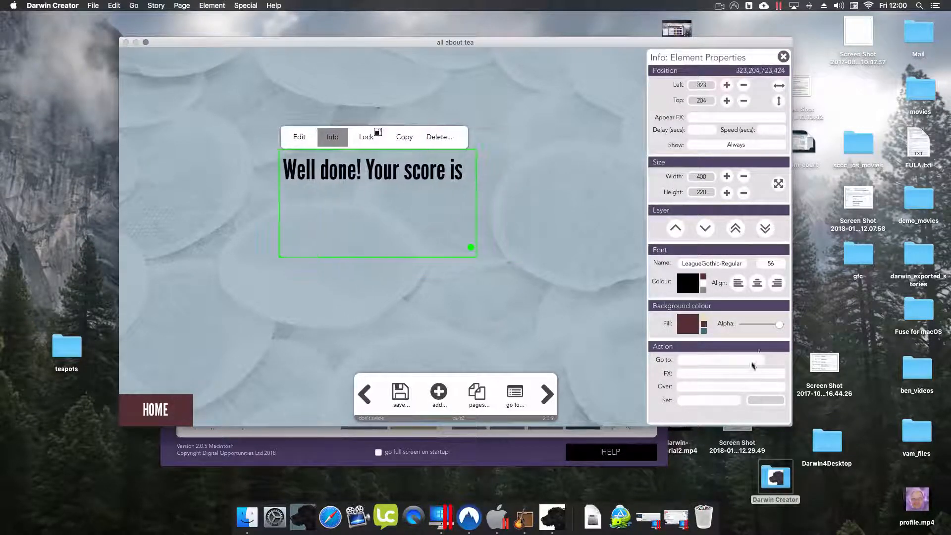
left_click(771, 263)
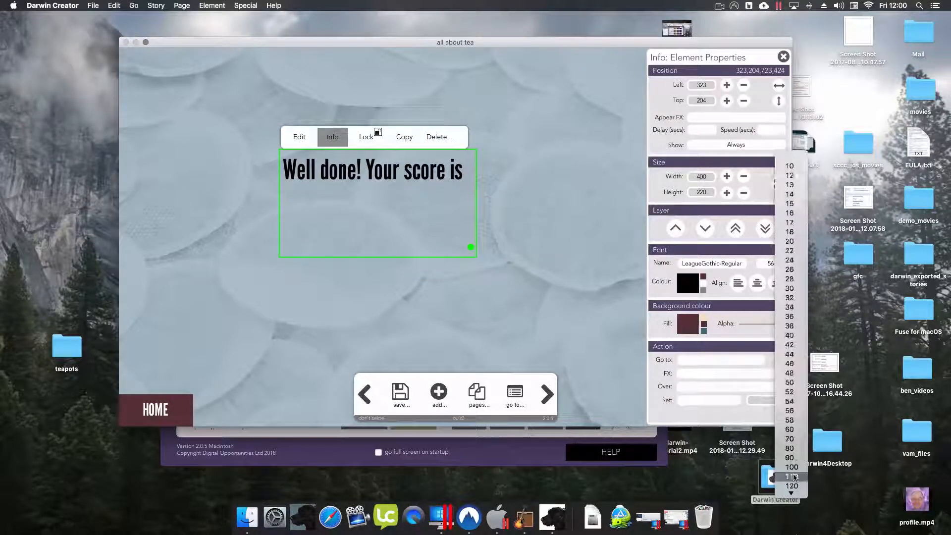
left_click(791, 476)
- Enlarge the score text's box to about 849 by 239 and centre it horizontally near the page's upper part, about 180 from the top
left_click_drag(478, 260, 659, 233)
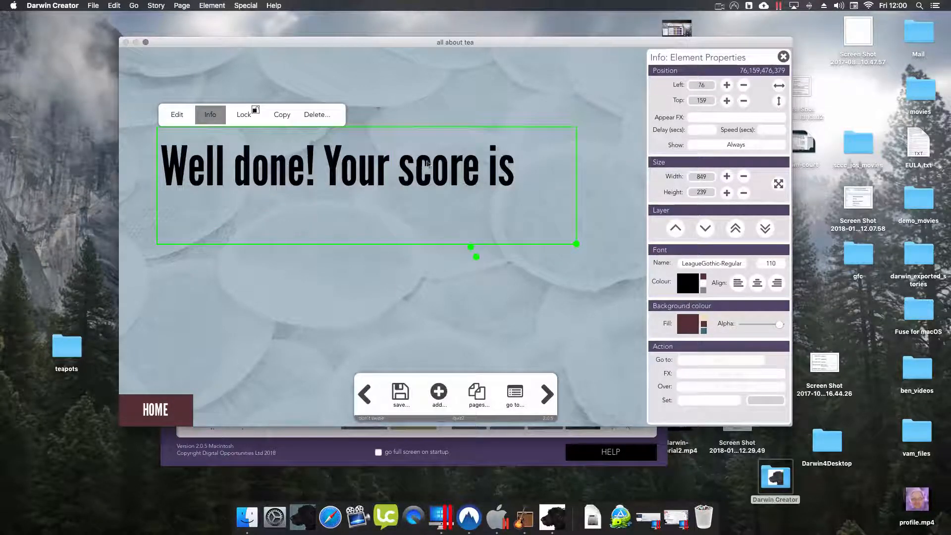
left_click_drag(401, 161, 498, 171)
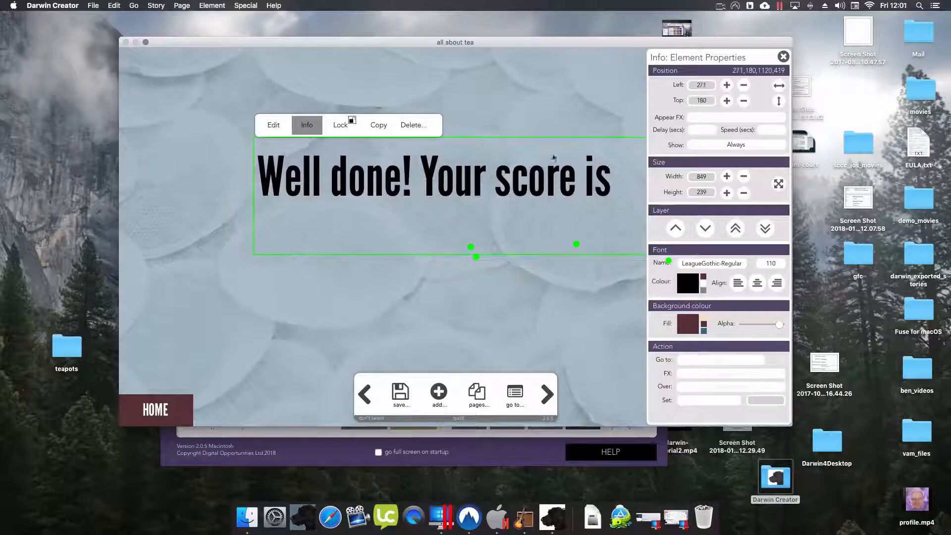
left_click(778, 85)
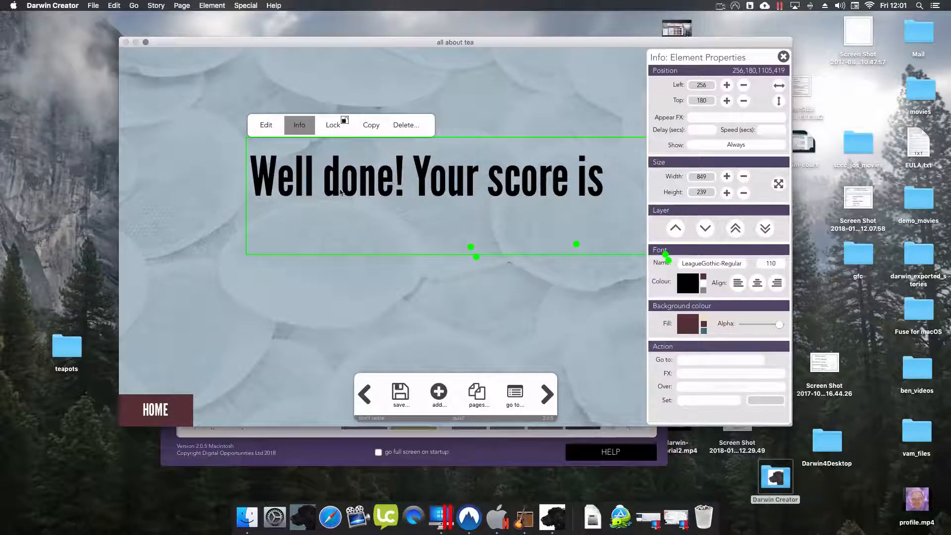
left_click(293, 127)
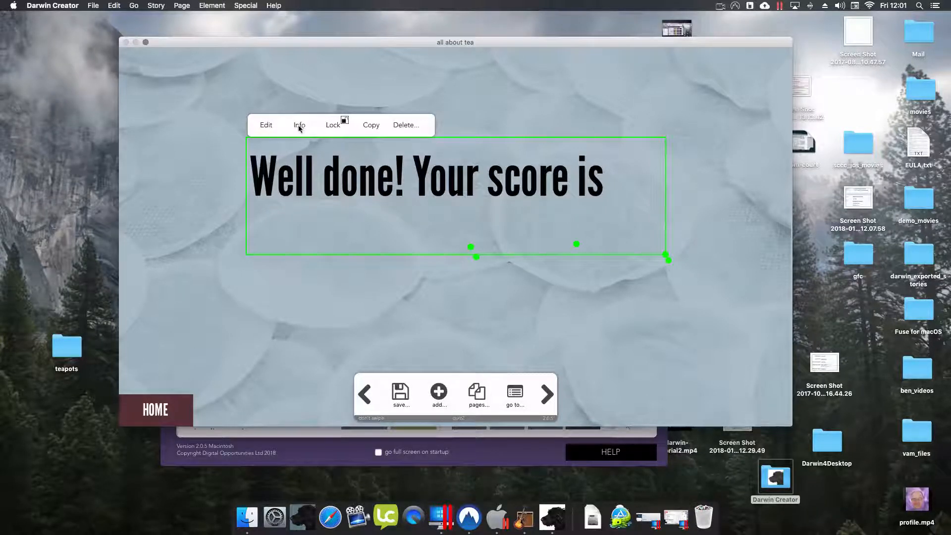
- Add a smart text element below the "Well done! Your score is" text and open its properties
left_click(438, 394)
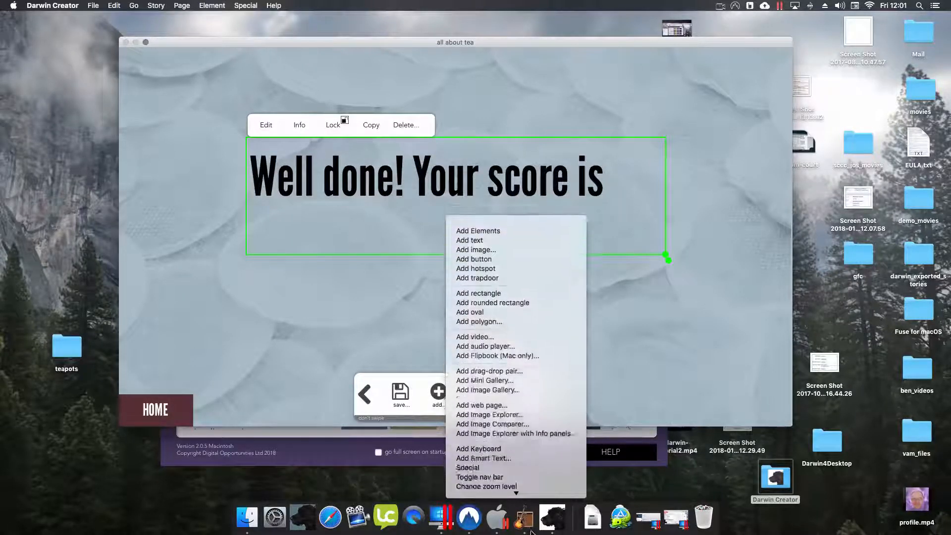
left_click(504, 423)
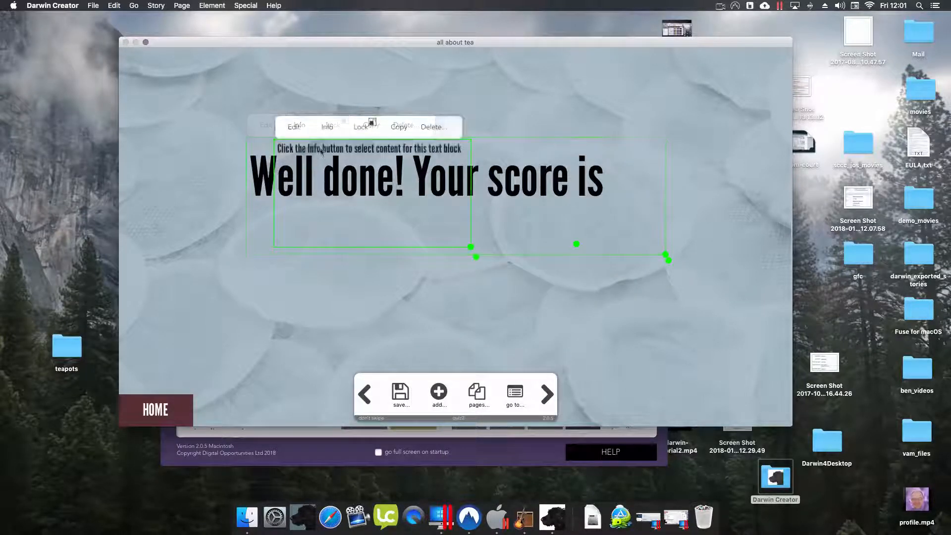
left_click(428, 246)
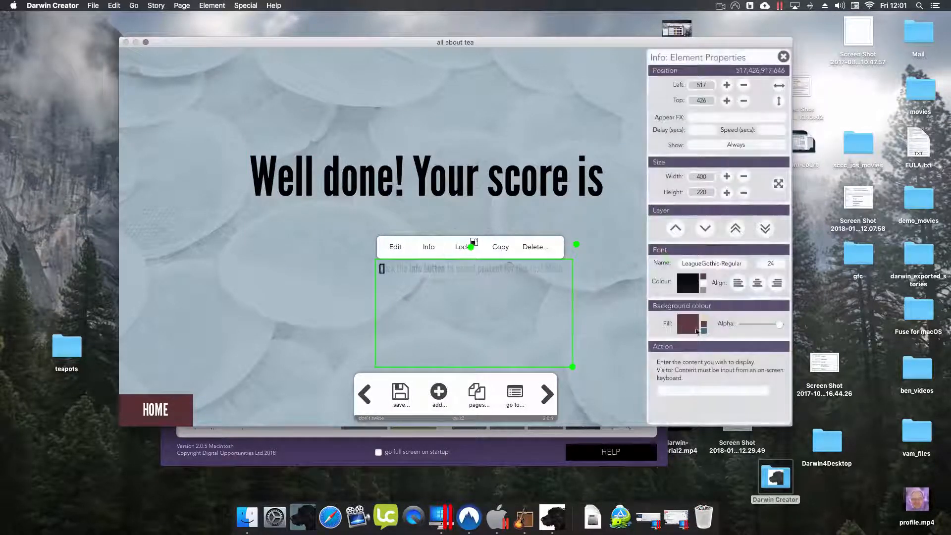
- Set the smart text's font size to 110, centre its alignment and colour it dark maroon
left_click(768, 263)
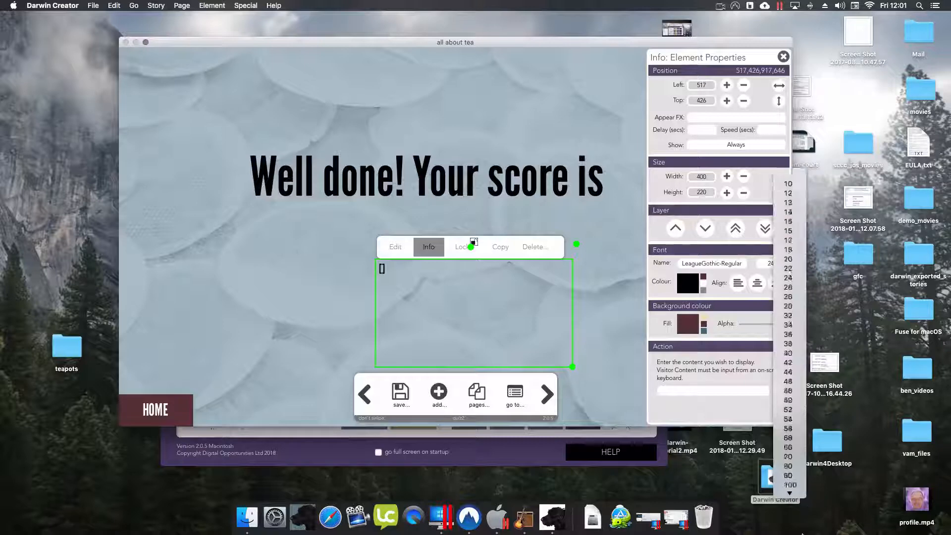
left_click(862, 516)
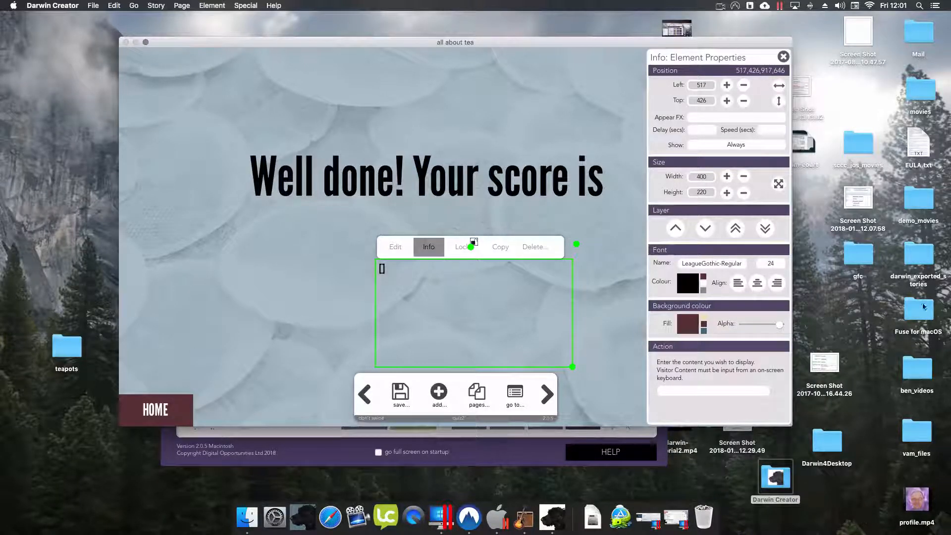
left_click(769, 264)
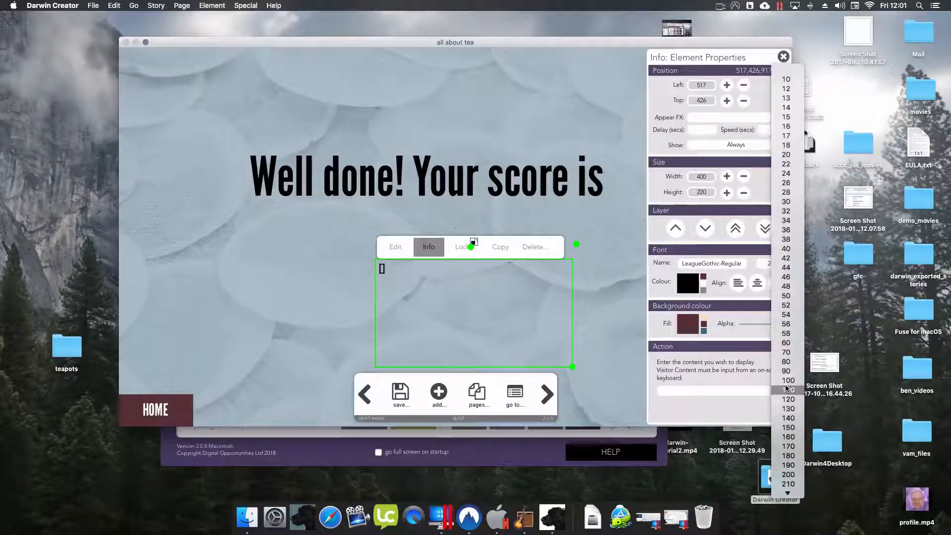
left_click(789, 392)
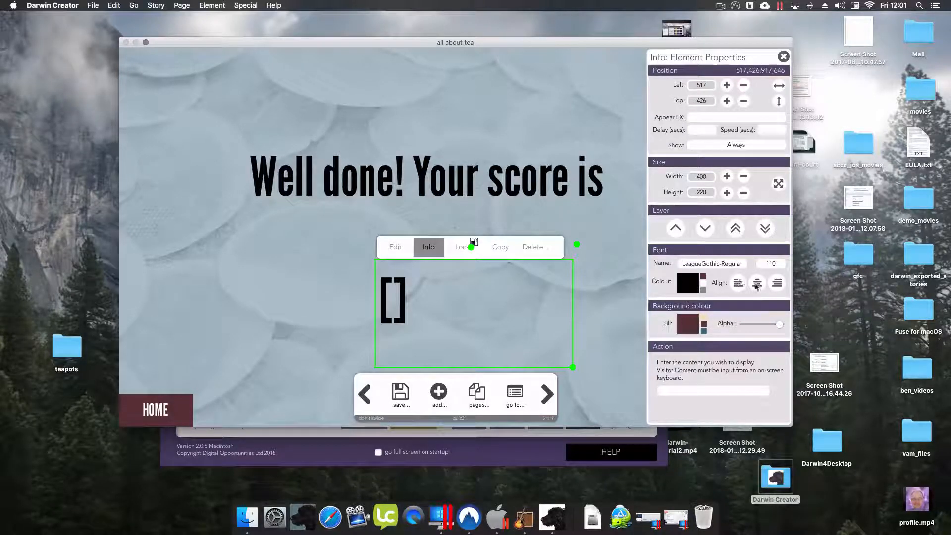
left_click(757, 282)
left_click(702, 284)
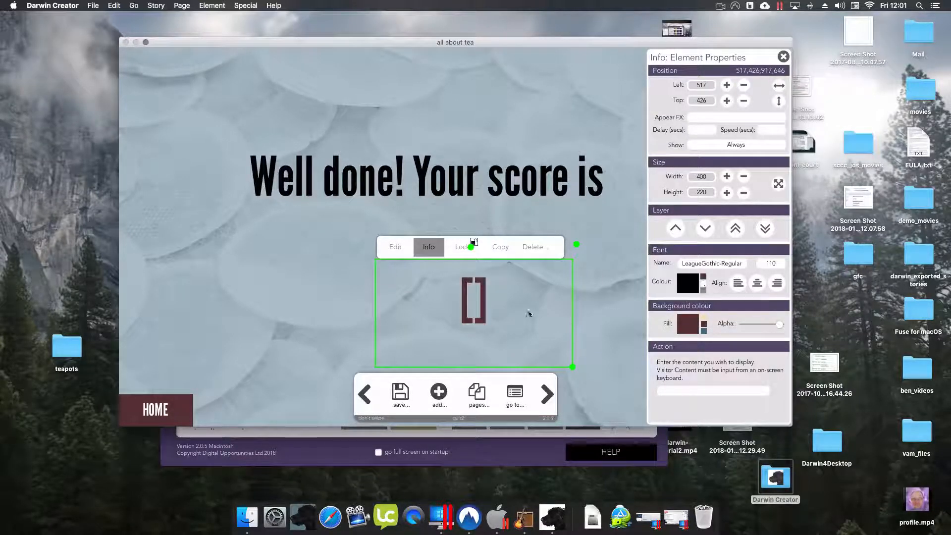
- Move the smart text up under the heading, then set its font size to 180 in a box of about 426 by 304
left_click_drag(528, 314, 496, 261)
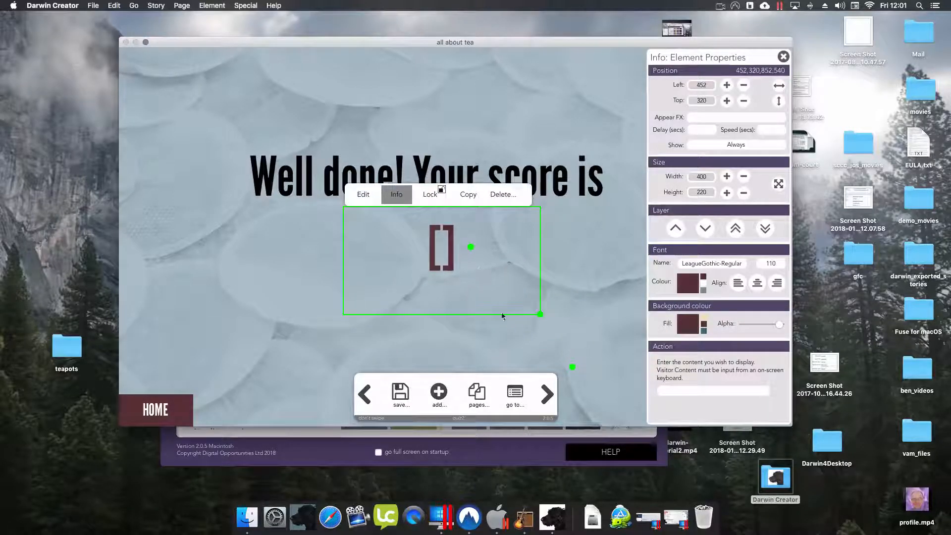
left_click_drag(537, 314, 480, 254)
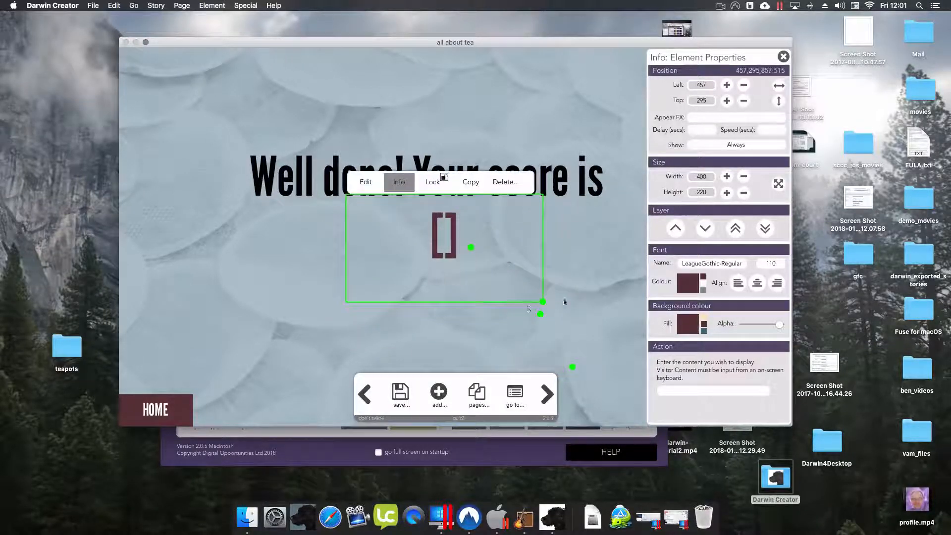
left_click(771, 263)
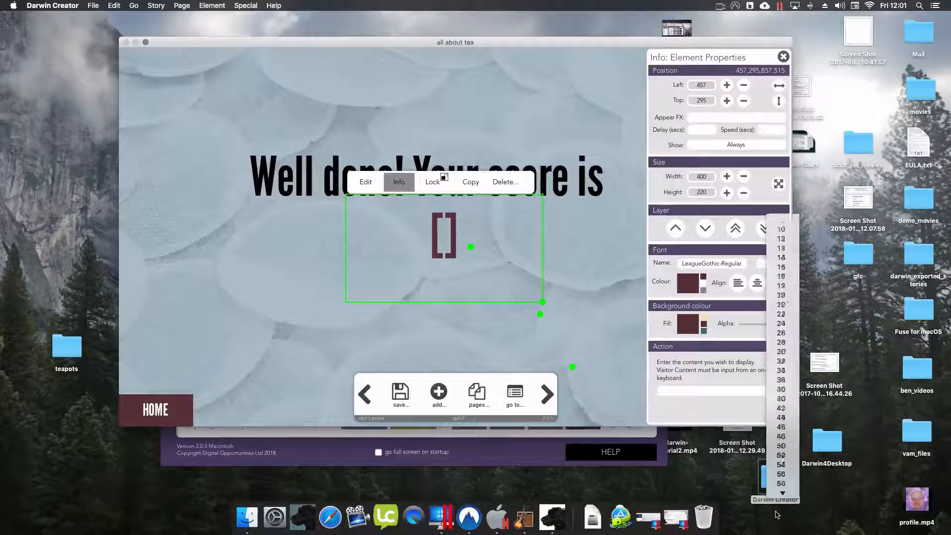
left_click(779, 348)
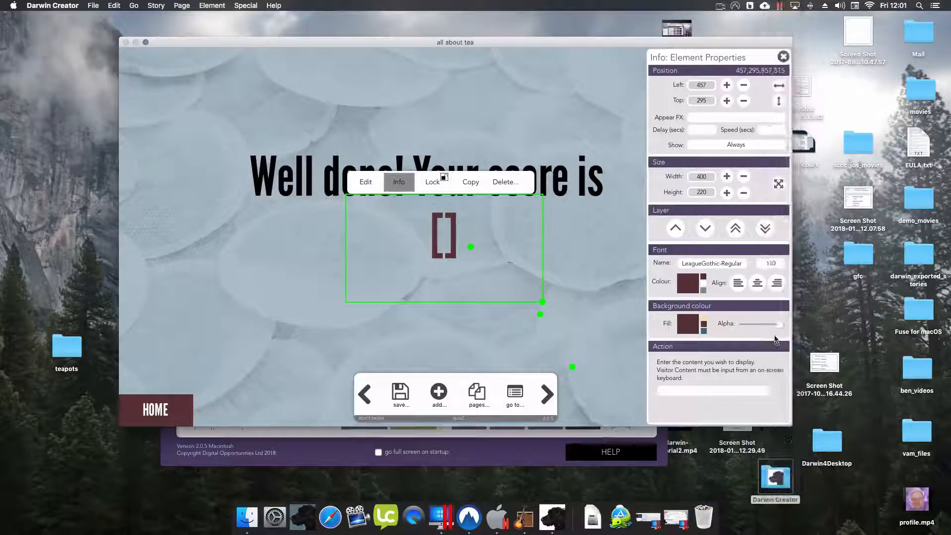
left_click_drag(543, 301, 555, 343)
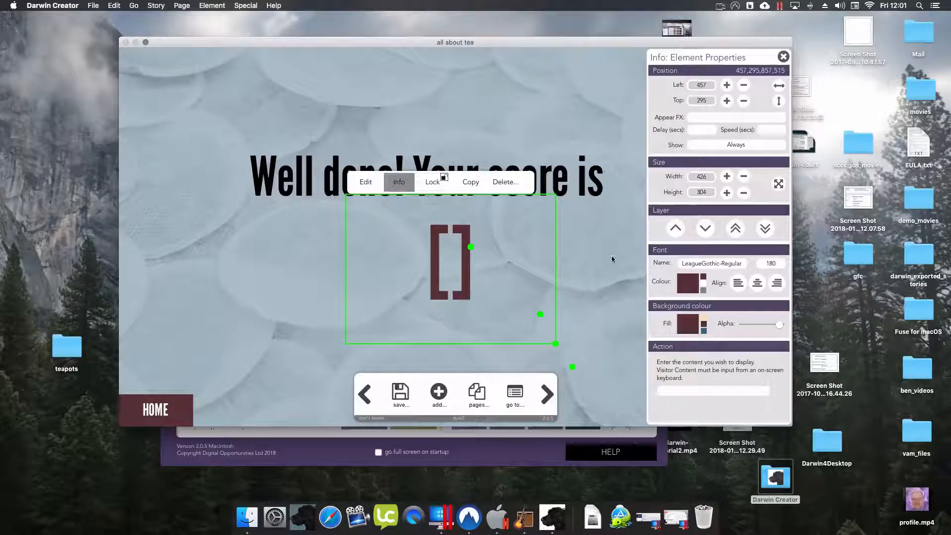
- Give the smart text the "grow - bounce" appear effect with a delay of 1.2 seconds
left_click(701, 115)
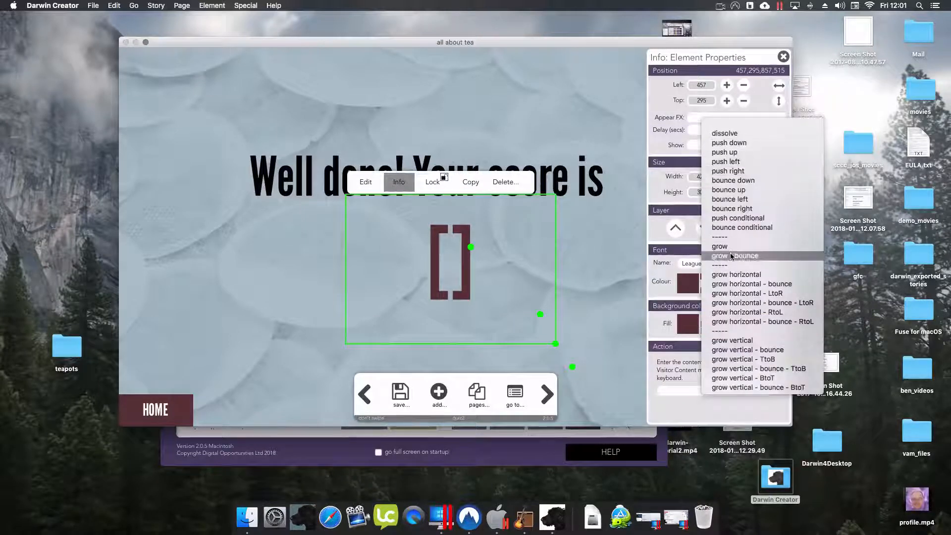
left_click(731, 256)
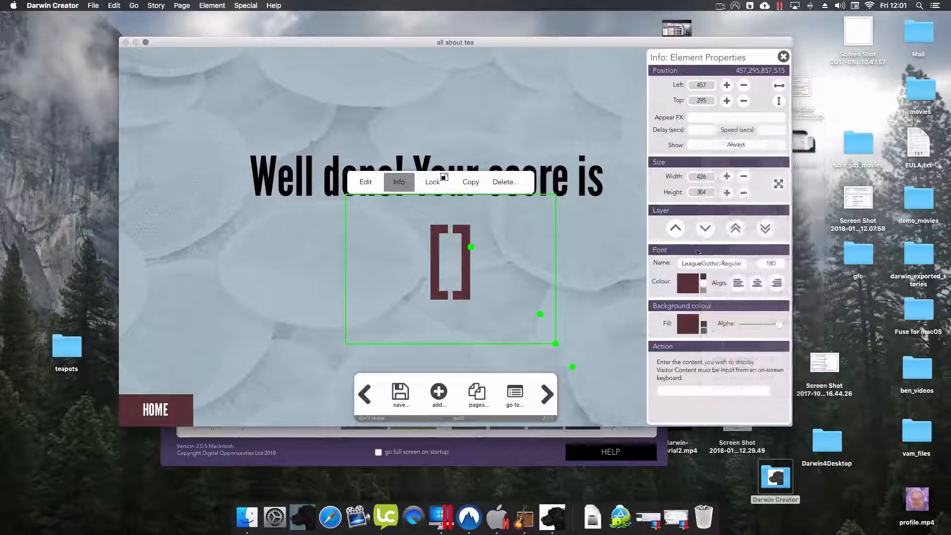
left_click(701, 130)
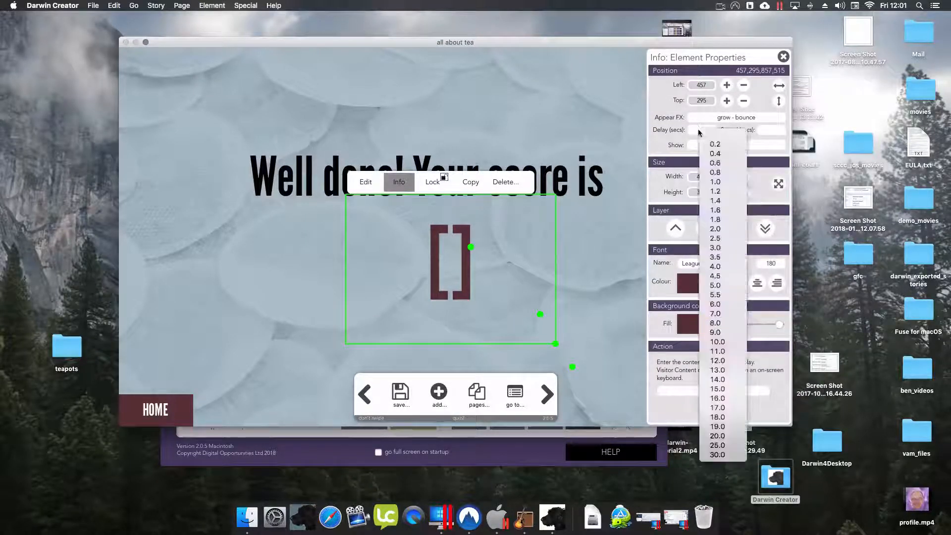
left_click(715, 191)
- Make the smart text display Visitor score 1 and position it at about 454 from the left and 333 from the top
left_click_drag(455, 278, 448, 298)
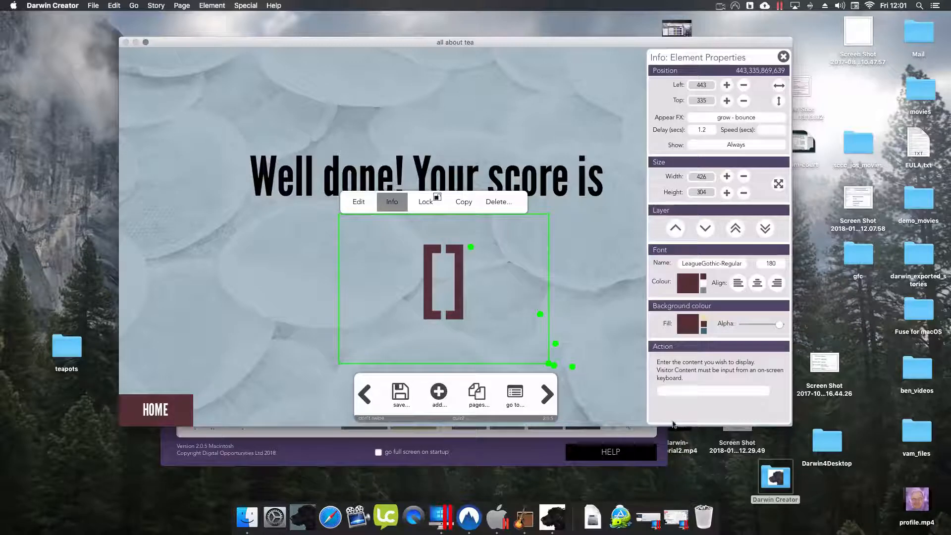
left_click(685, 390)
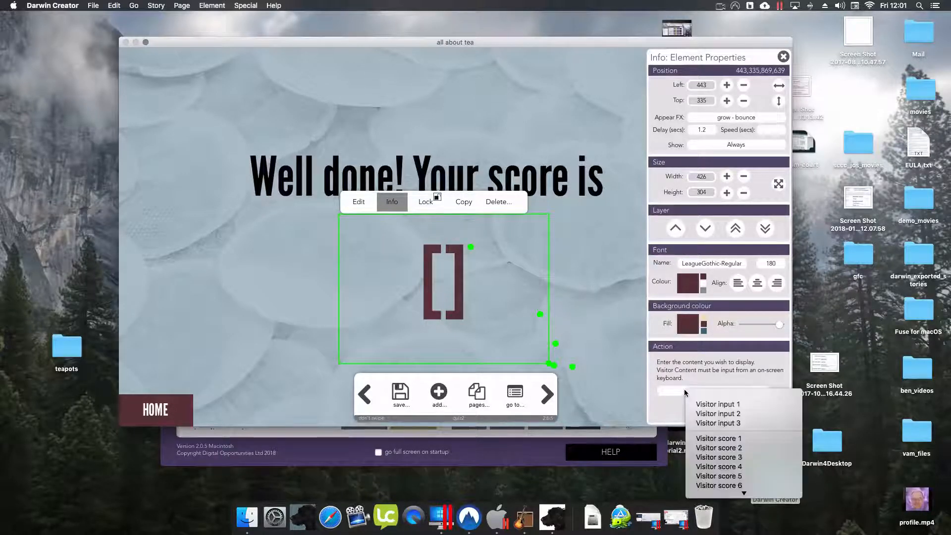
left_click(707, 379)
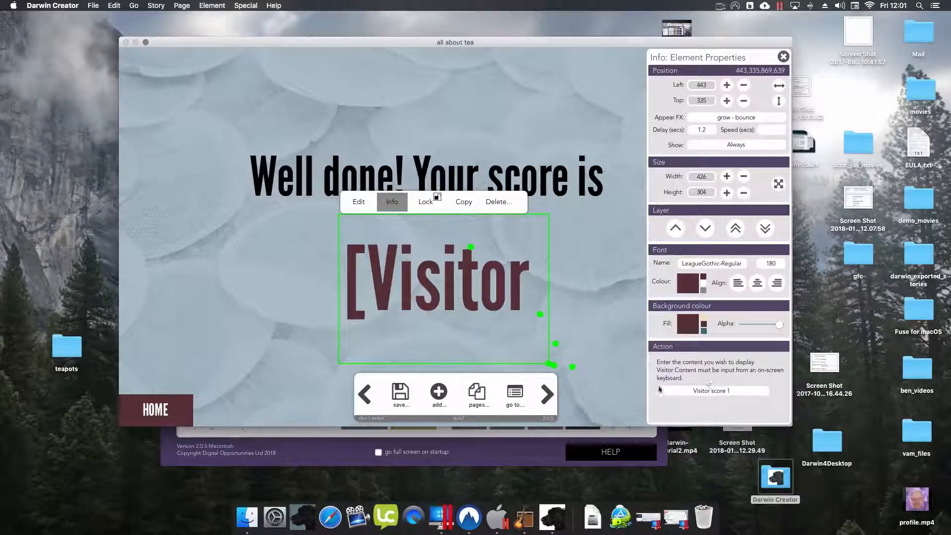
left_click_drag(462, 303, 463, 303)
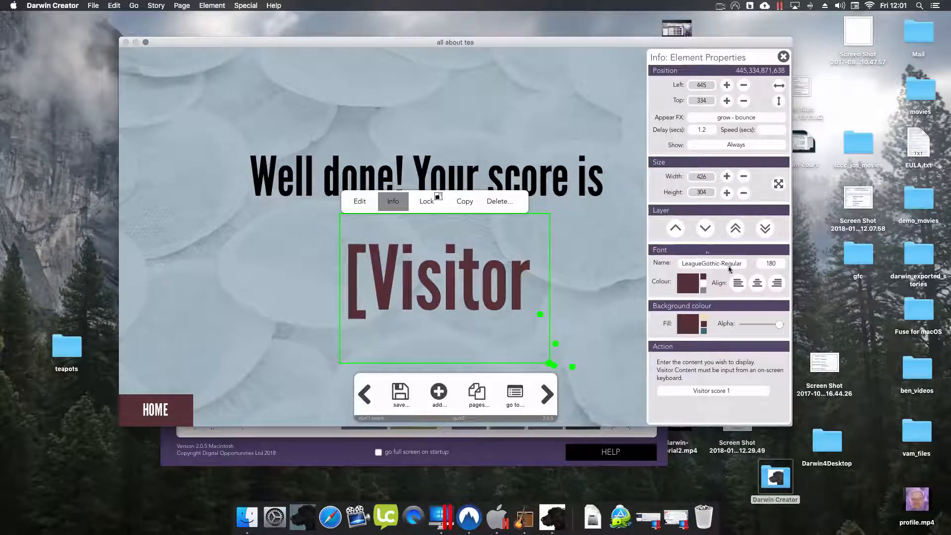
left_click_drag(469, 293, 473, 292)
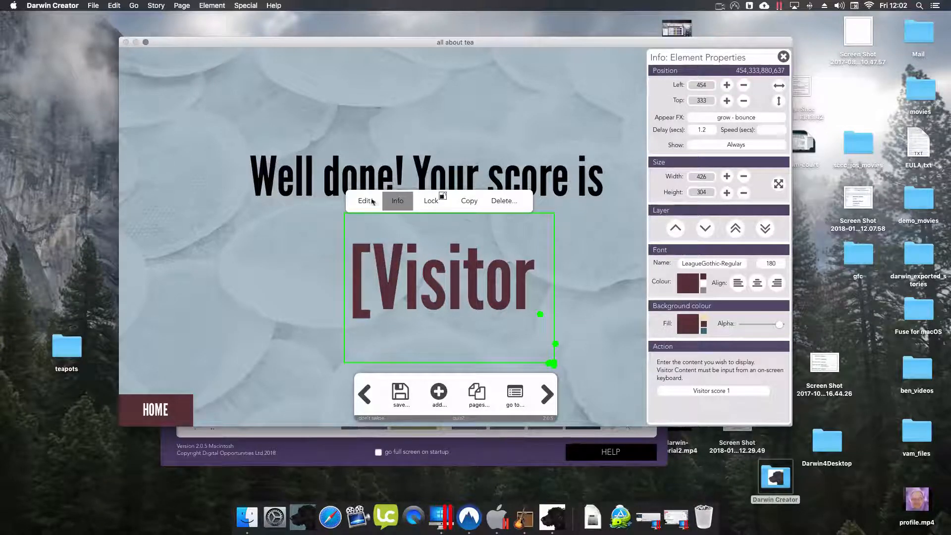
- Duplicate the "Well done! Your score is" text and change the copy's wording to "Amazing!! Your score is"
left_click(331, 161)
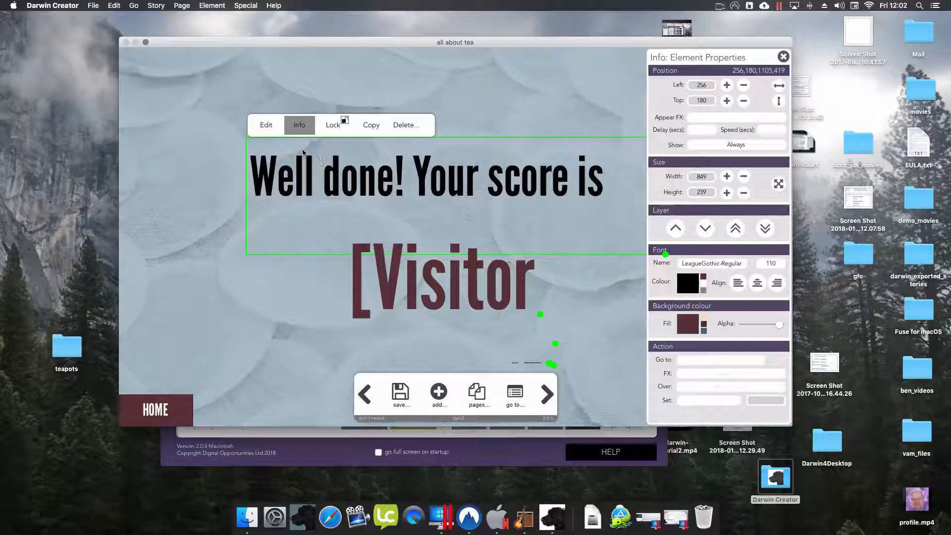
left_click(299, 125)
left_click(371, 125)
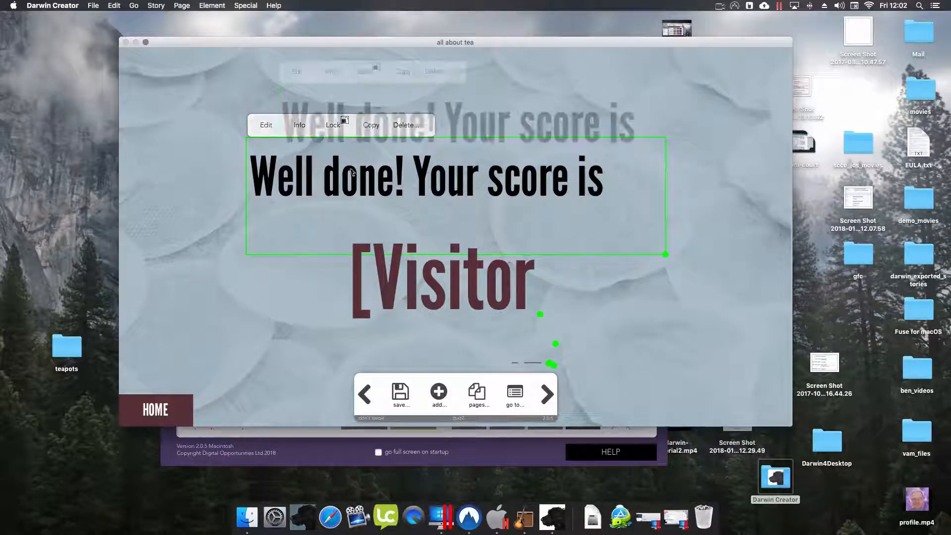
left_click(288, 77)
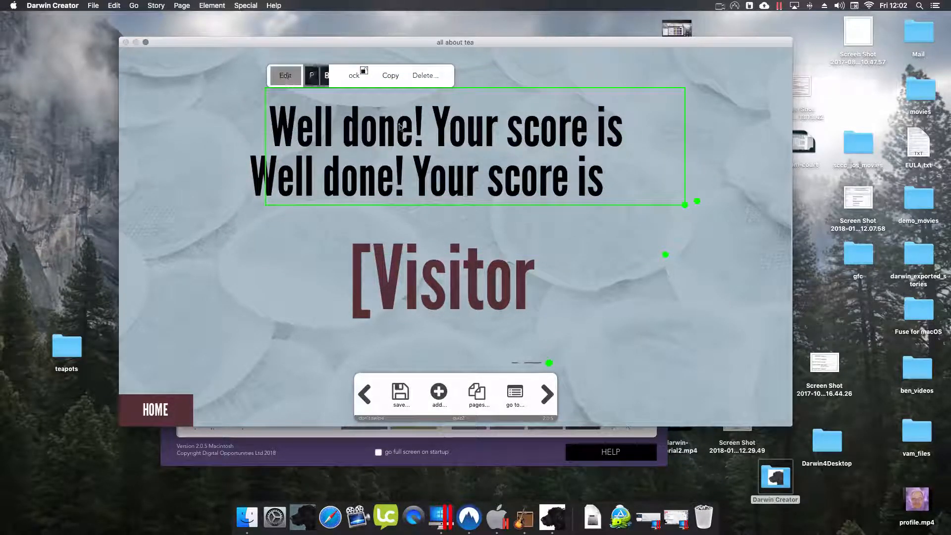
left_click_drag(416, 130, 270, 130)
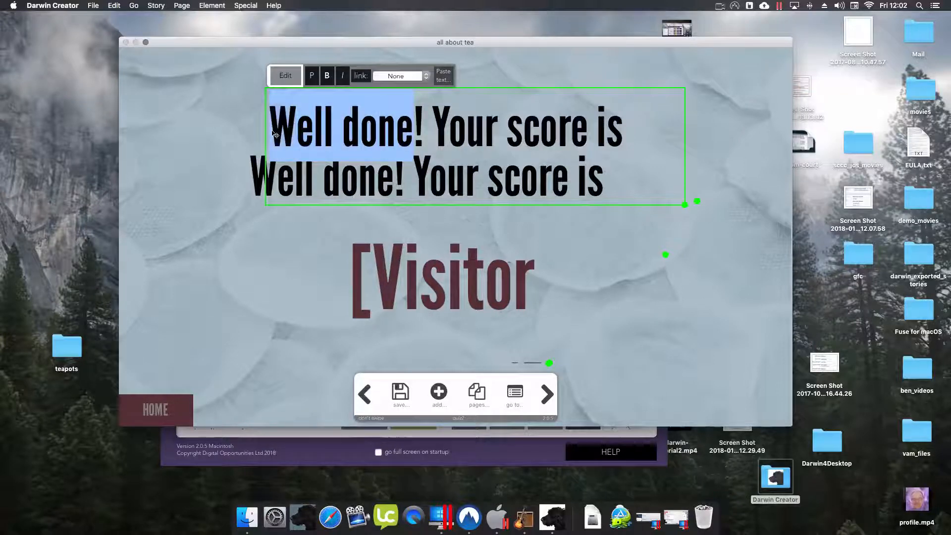
type("Amazing!")
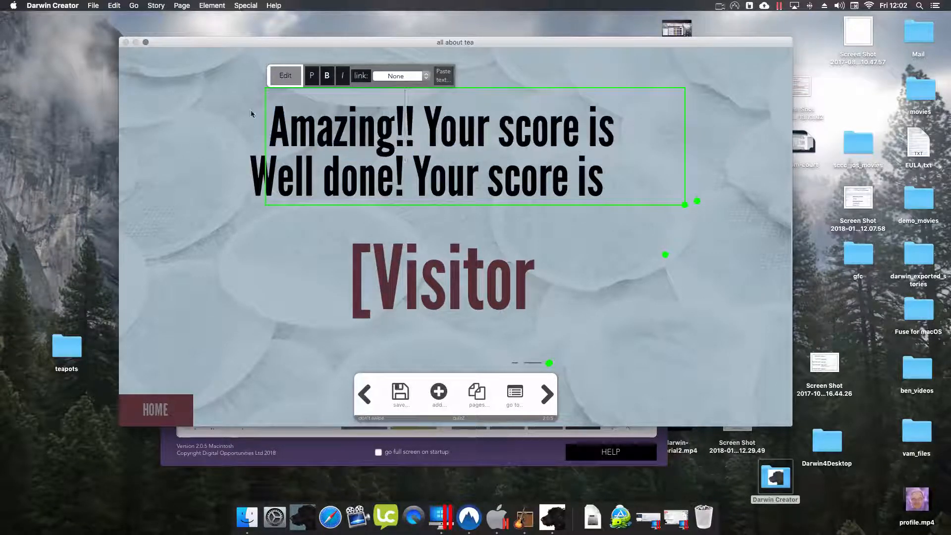
left_click(251, 114)
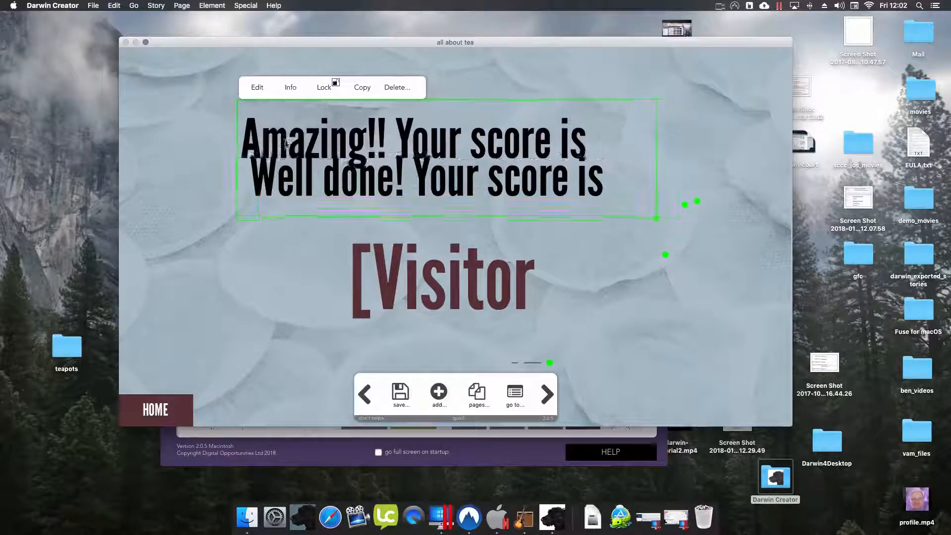
- Duplicate the "Amazing!!" text, change the copy to "Oh dear. Your score is" and place it above the other messages
left_click(361, 99)
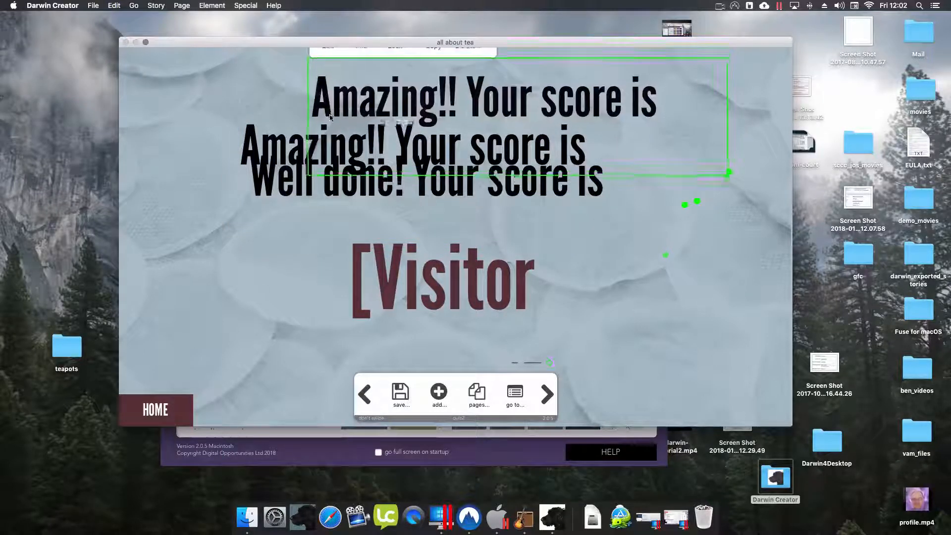
left_click(321, 78)
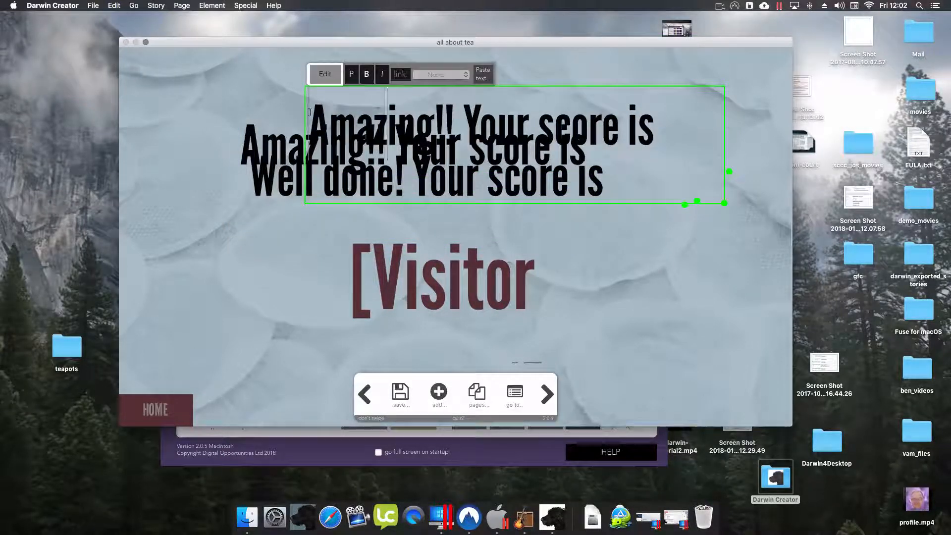
left_click_drag(309, 121, 451, 113)
type("Oh dear.")
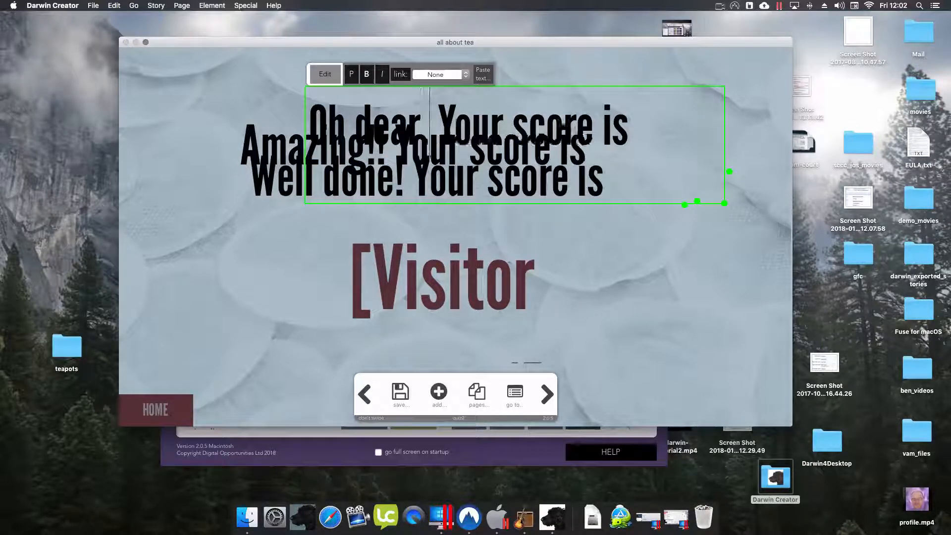
left_click(326, 74)
left_click_drag(422, 127, 380, 104)
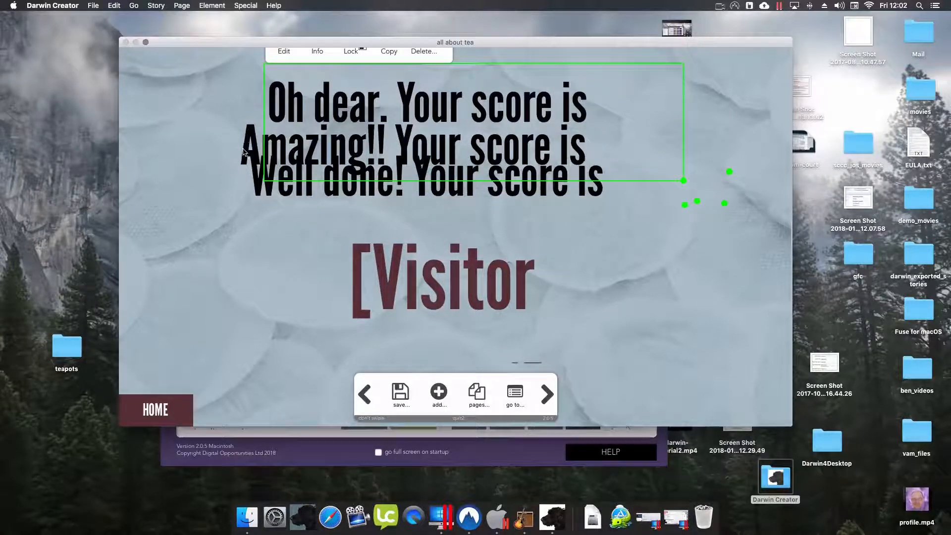
- Spread the three score messages vertically, with "Oh dear." on top, "Well done!" in the middle and "Amazing!!" beneath
left_click_drag(243, 151, 250, 139)
left_click_drag(325, 152, 349, 155)
left_click_drag(270, 179, 238, 333)
left_click(374, 107)
left_click_drag(374, 107, 361, 90)
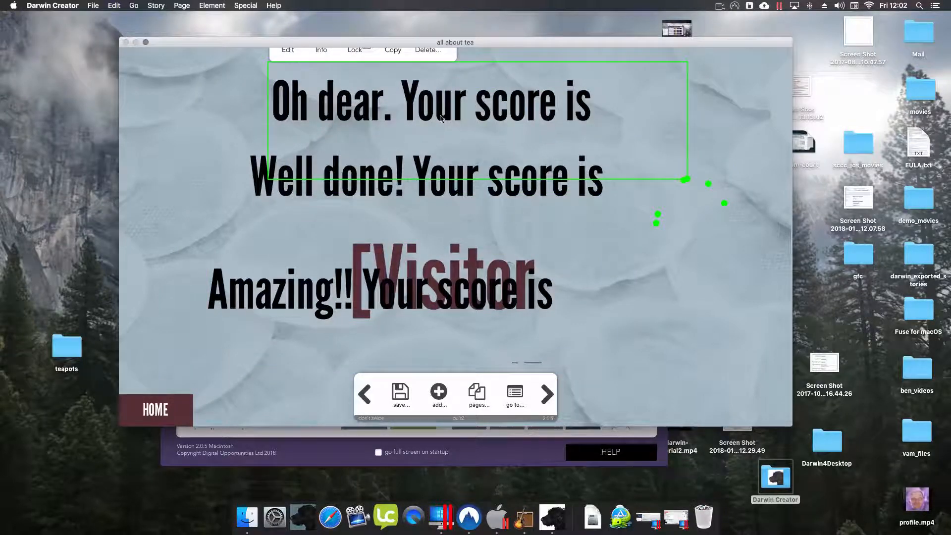
left_click_drag(440, 105, 453, 120)
left_click_drag(263, 200, 270, 198)
left_click_drag(241, 297, 264, 256)
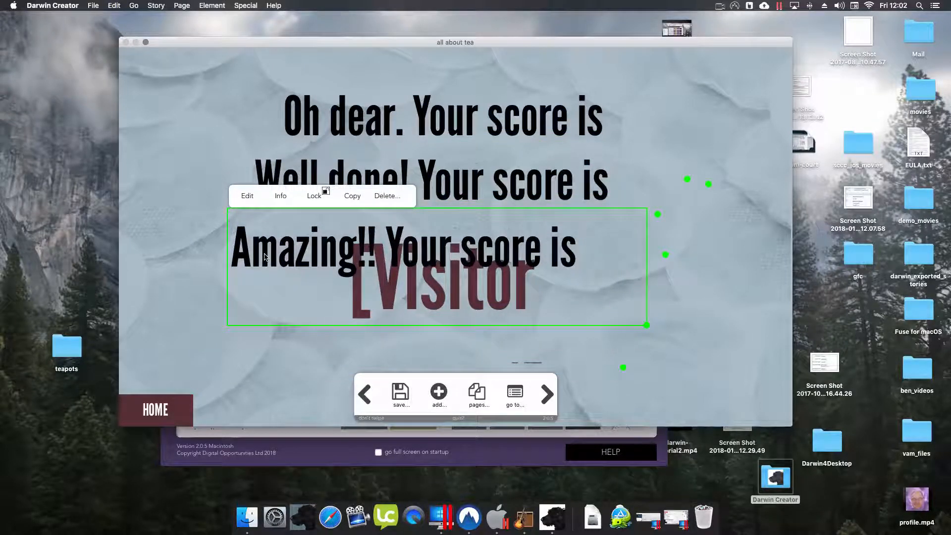
- Open the story's rules editor and add a rule for Score 1 is less than 0
left_click(481, 399)
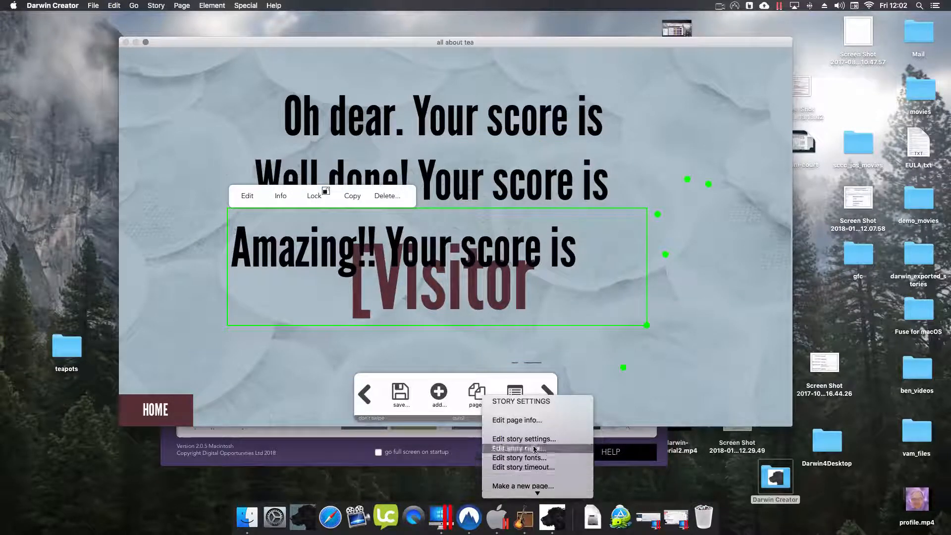
left_click(531, 448)
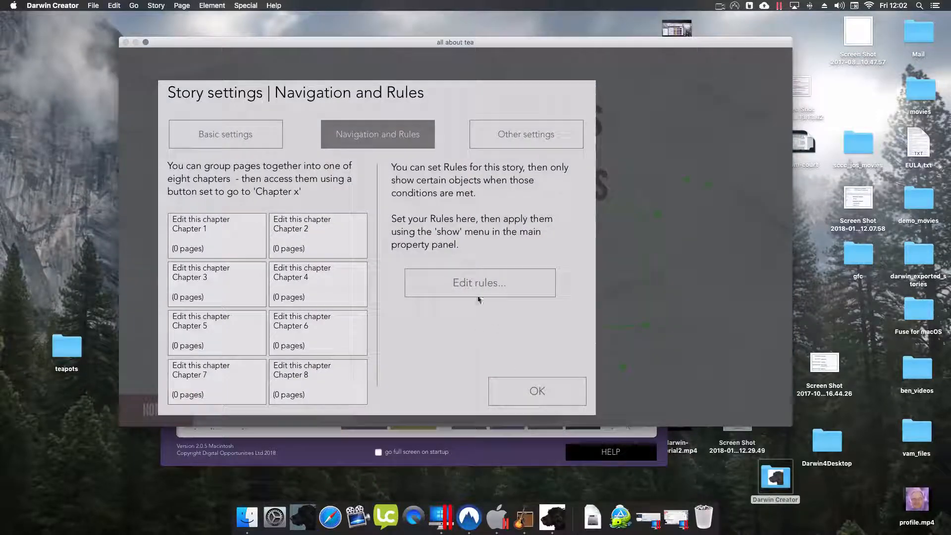
left_click(468, 275)
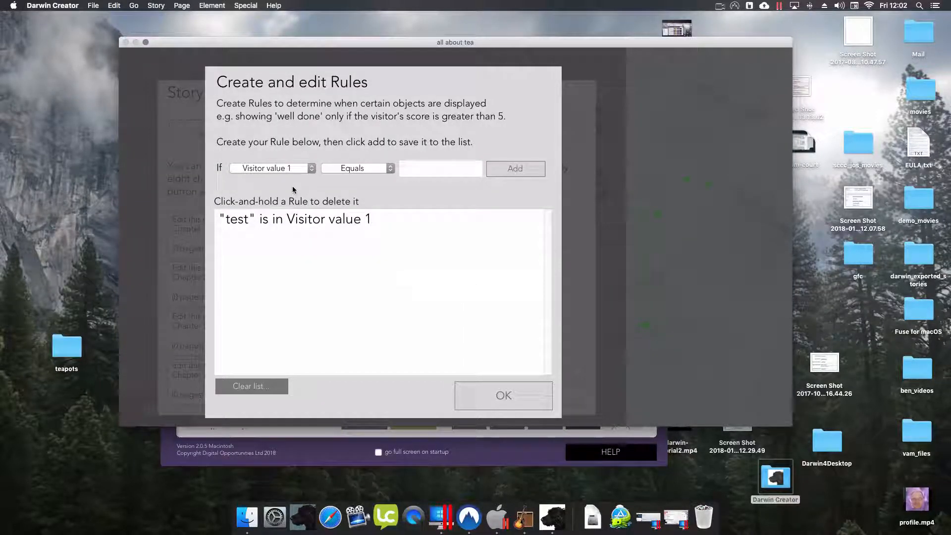
left_click(273, 169)
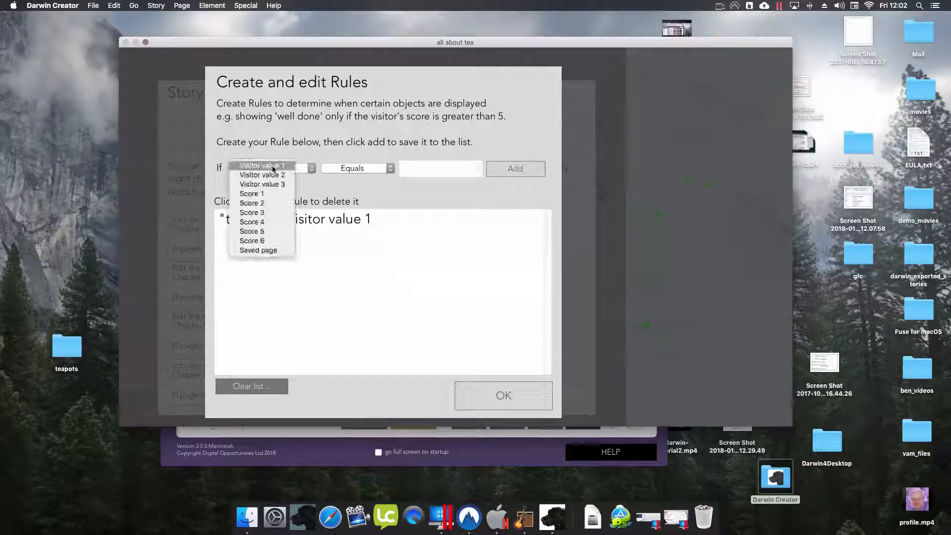
left_click(263, 194)
left_click(364, 168)
left_click(356, 193)
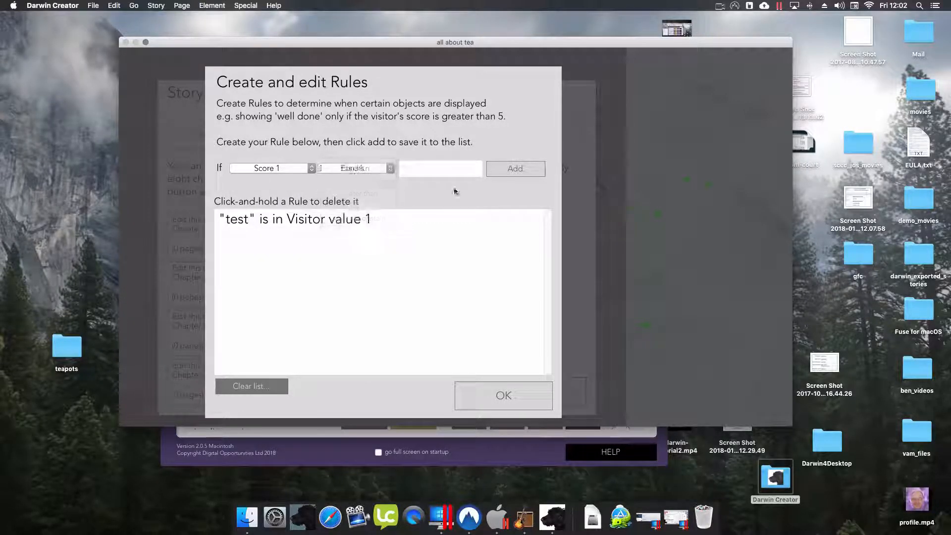
left_click(417, 172)
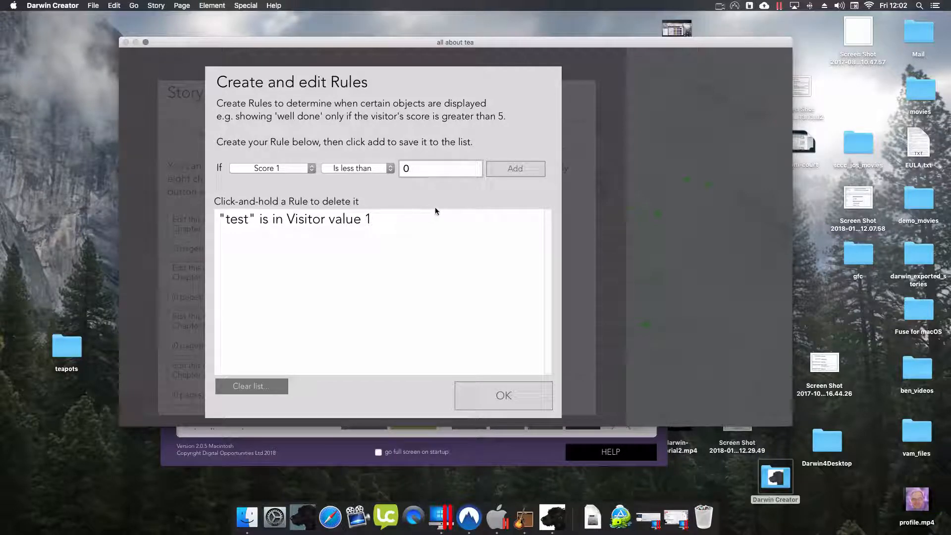
left_click(519, 171)
- Add two more rules: Score 1 equals 1 and Score 1 is greater than 1
left_click(354, 168)
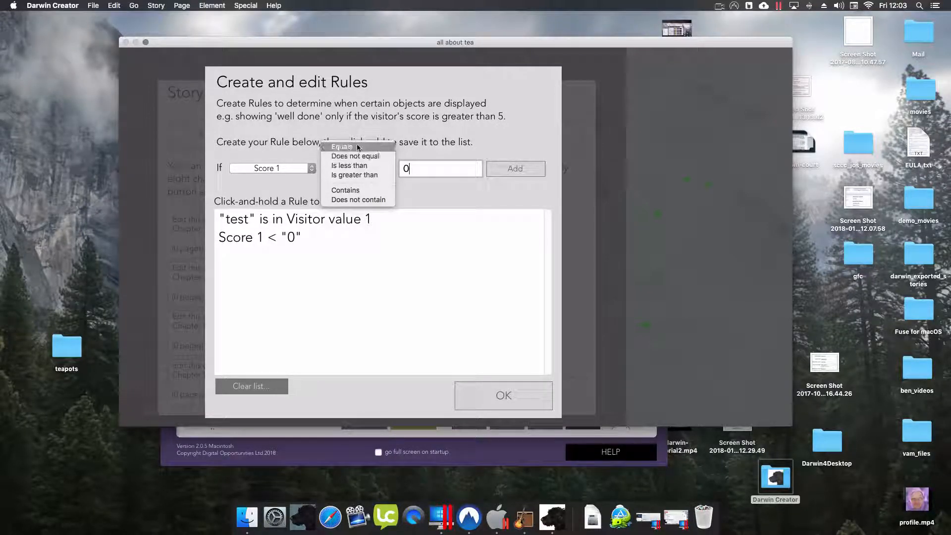
left_click(361, 147)
left_click(498, 174)
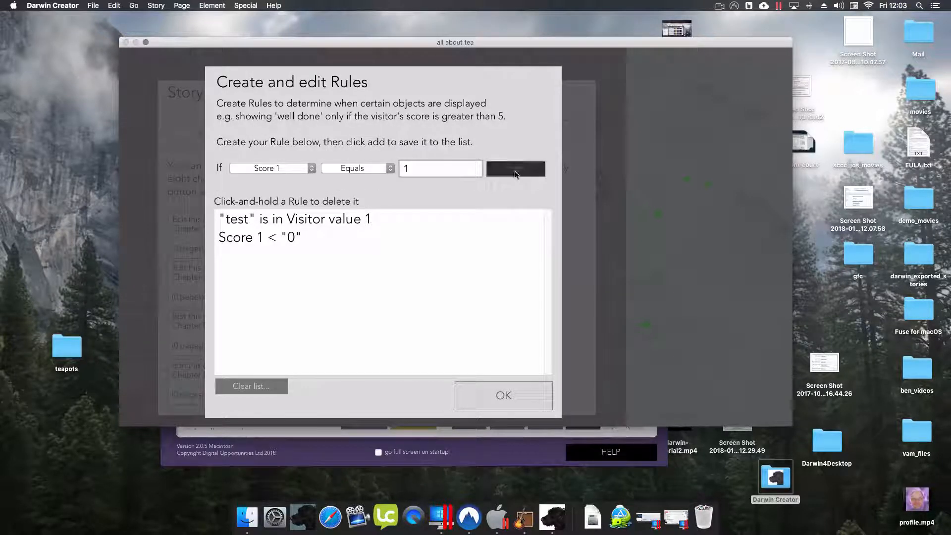
left_click(355, 169)
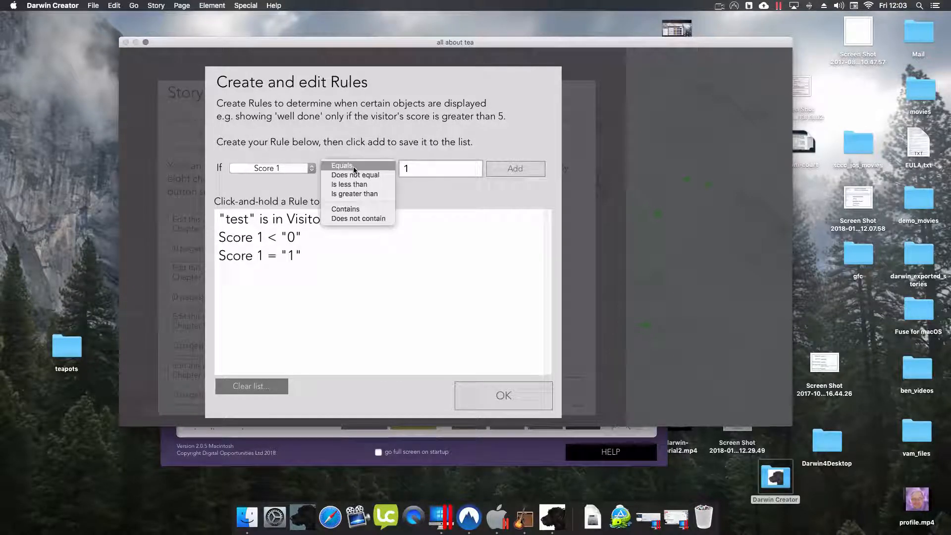
left_click(355, 194)
left_click(515, 169)
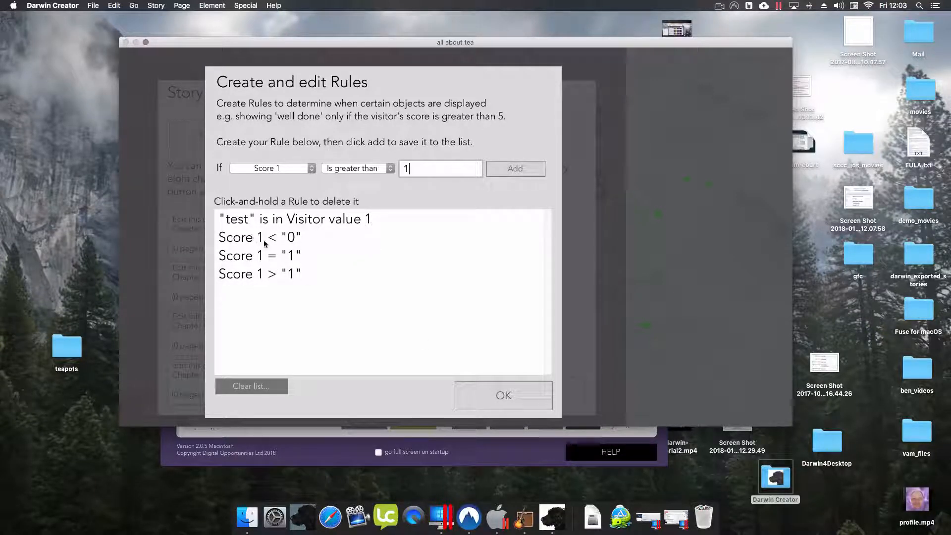
- Confirm the rules, then save the story and continue editing
left_click(495, 403)
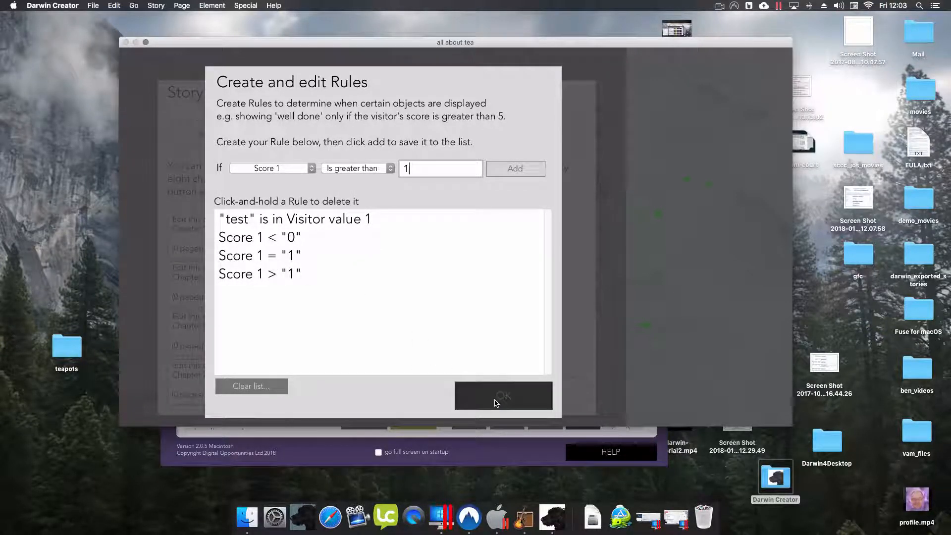
left_click(495, 397)
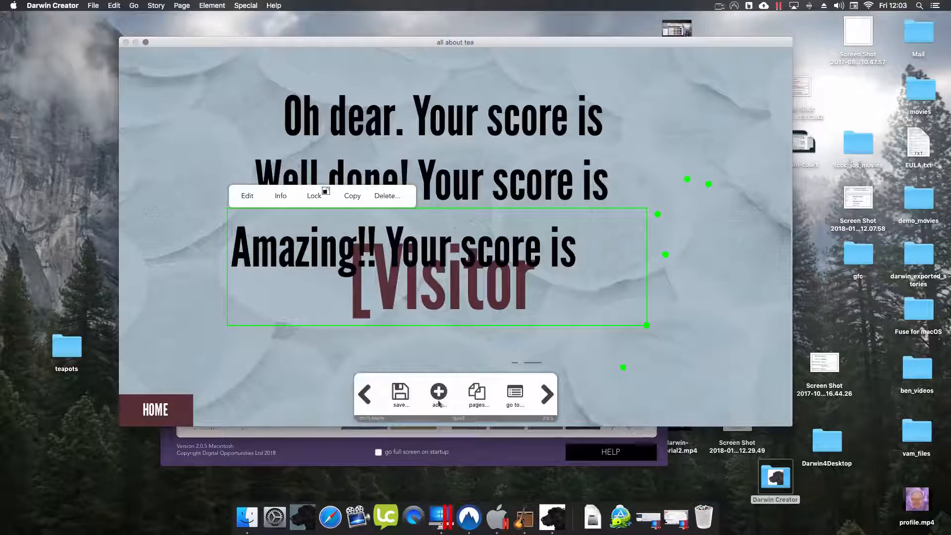
left_click(401, 396)
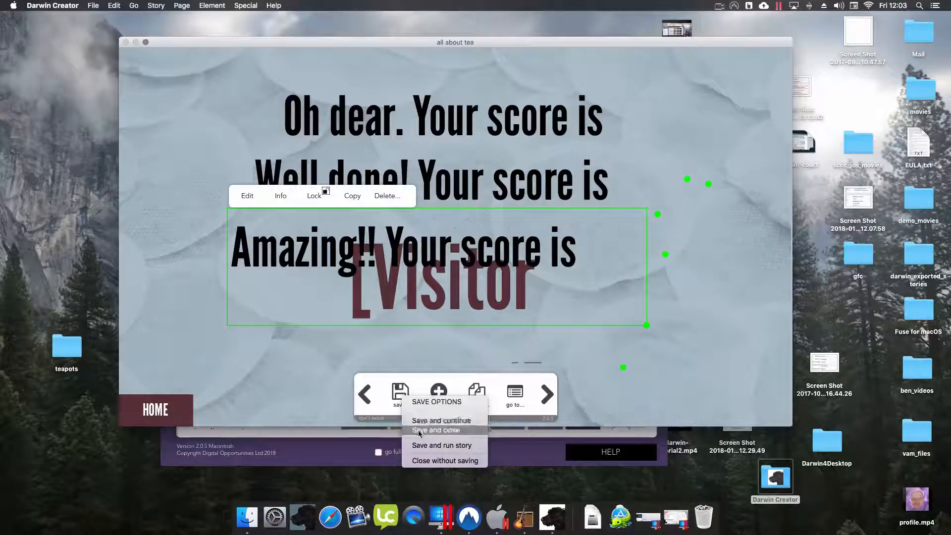
left_click(418, 421)
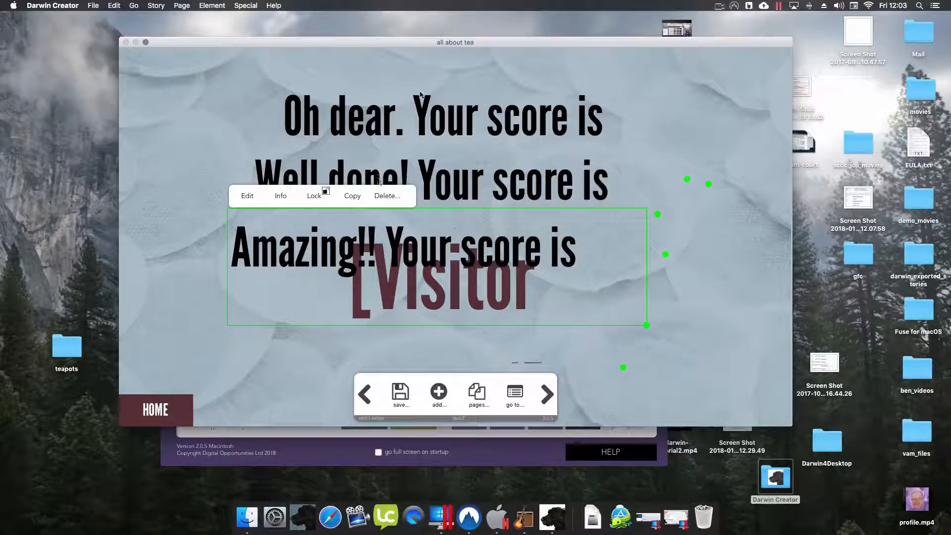
- Set the "Oh dear. Your score is" message to show only when Score 1 < "0"
left_click(408, 119)
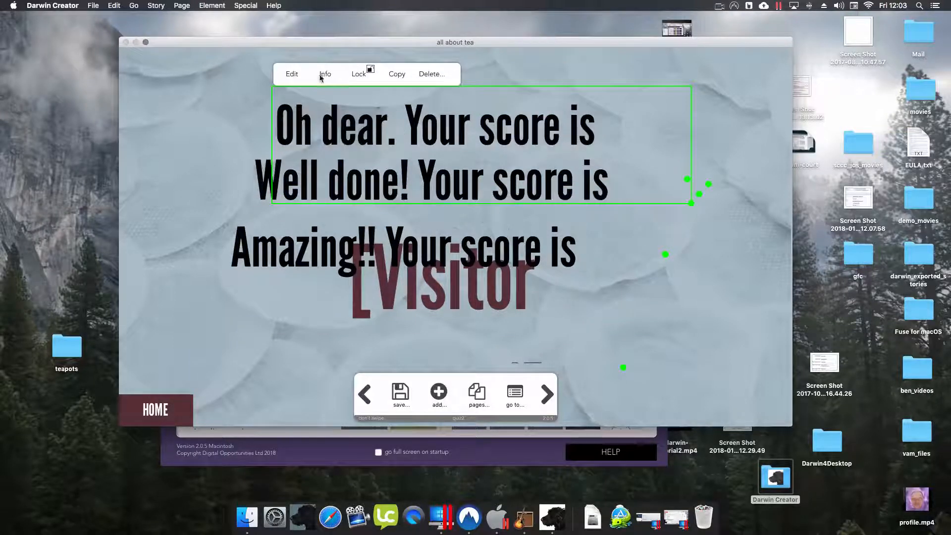
left_click(326, 74)
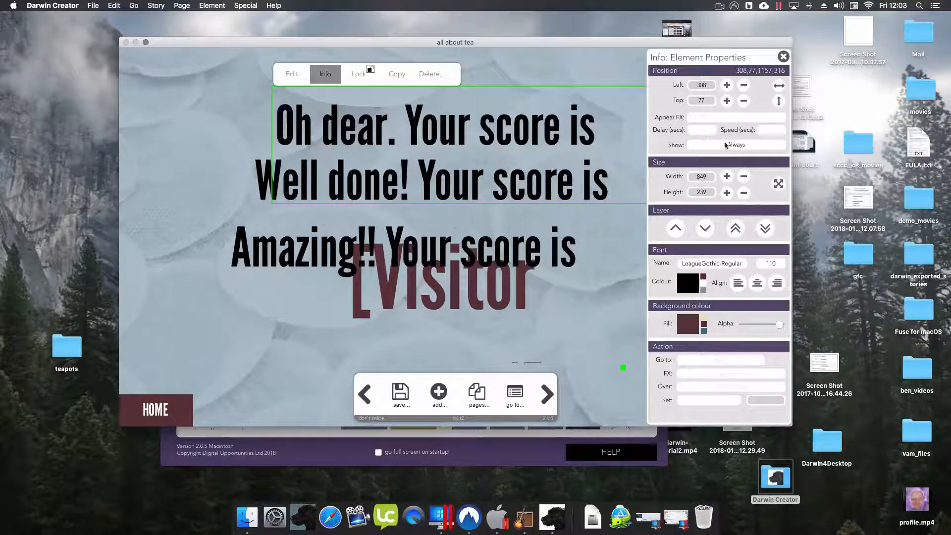
left_click(736, 145)
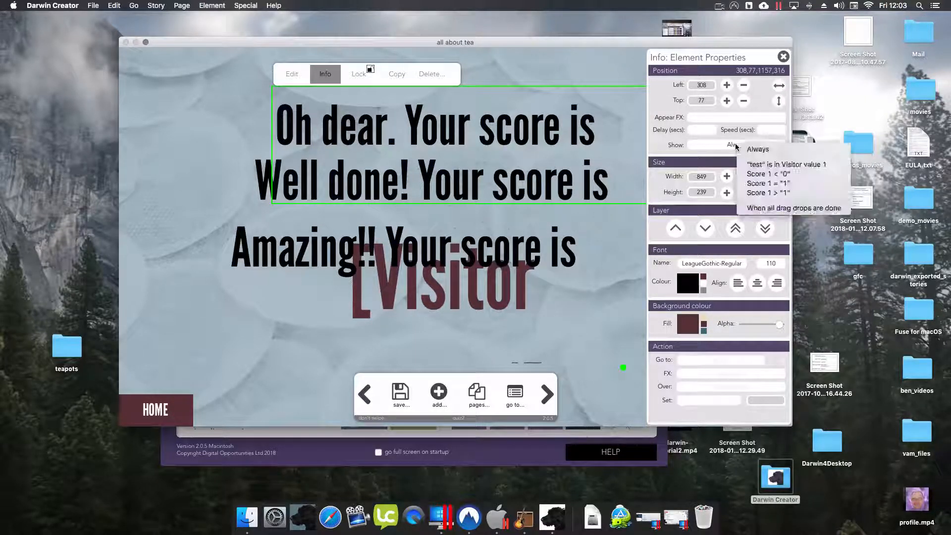
left_click(746, 175)
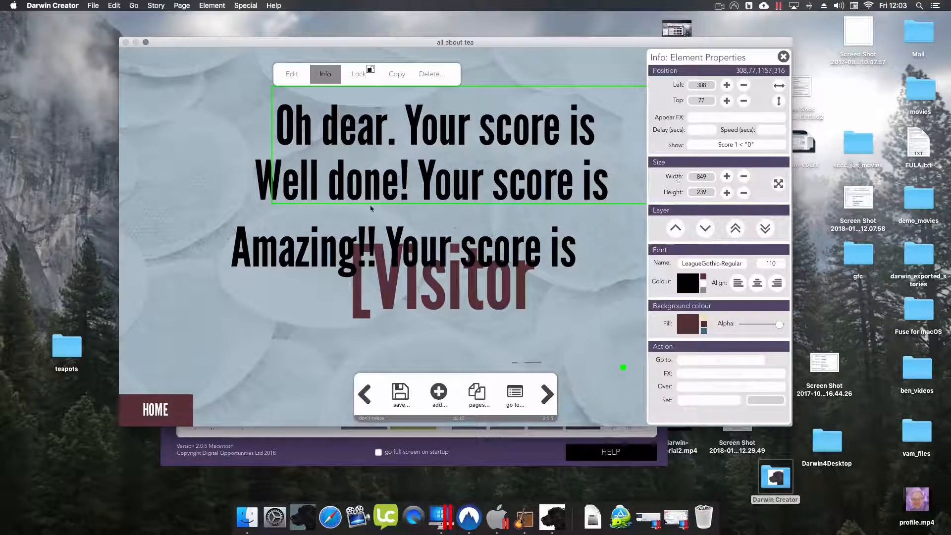
- Set the "Well done! Your score is" message to show only when Score 1 = "1"
left_click(264, 181)
left_click(725, 144)
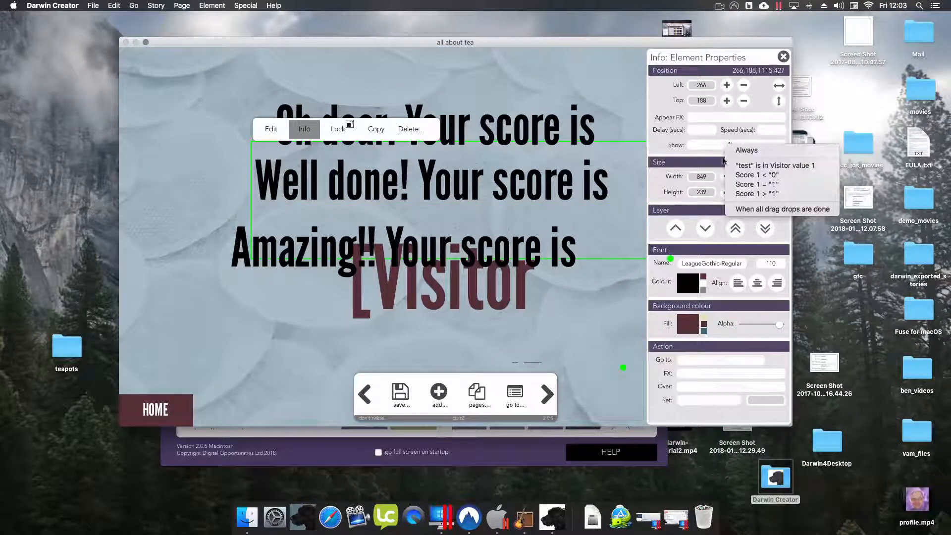
left_click(731, 188)
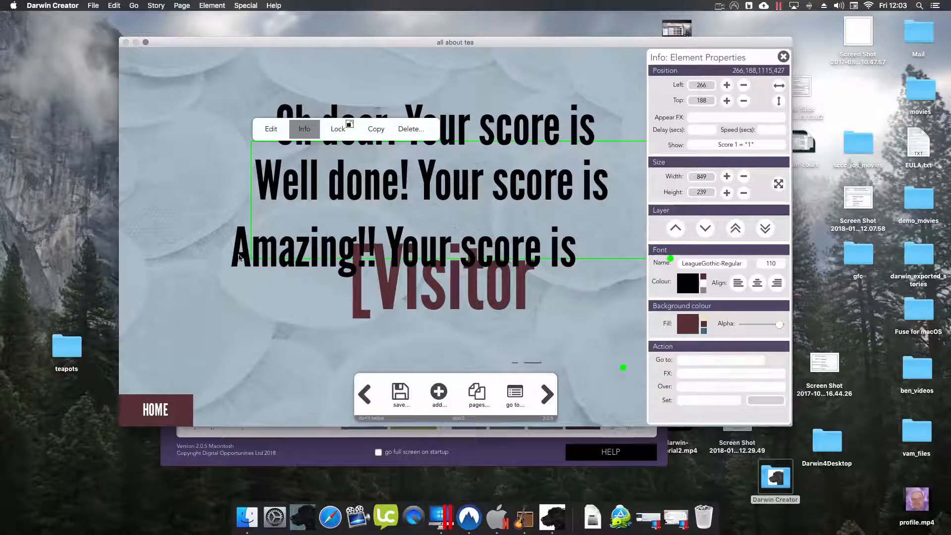
- Show the "Amazing!!" message only when Score 1 > "1", and stack it and "Oh dear." over the "Well done!" message
left_click(238, 257)
left_click(724, 144)
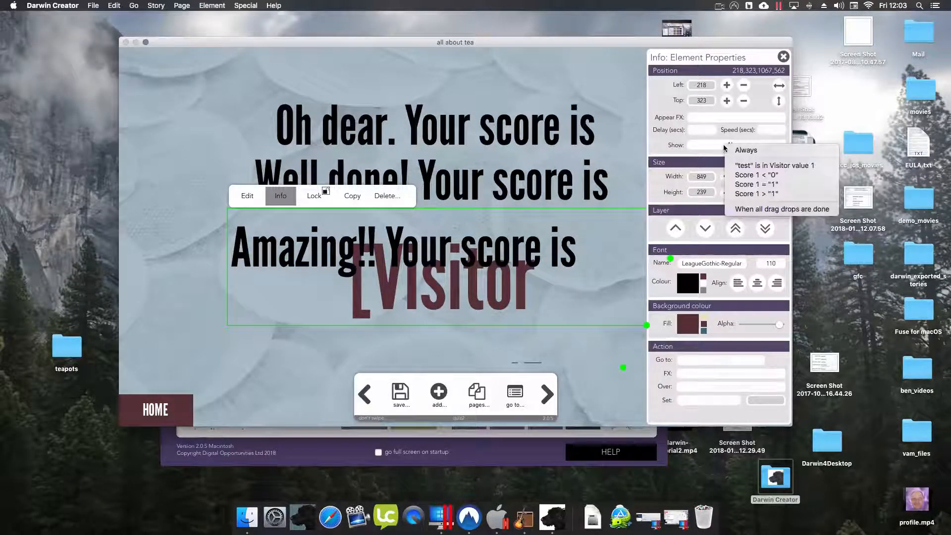
left_click(732, 202)
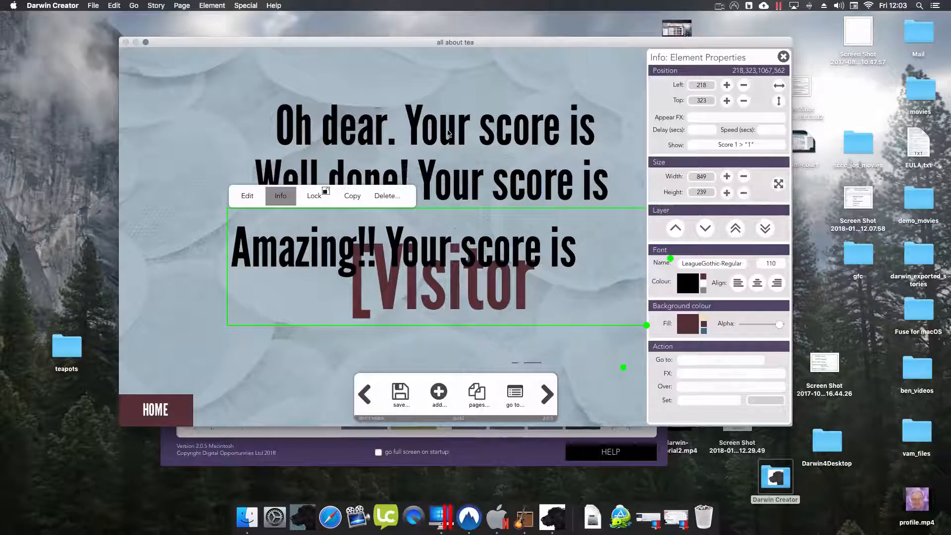
left_click_drag(448, 134, 434, 170)
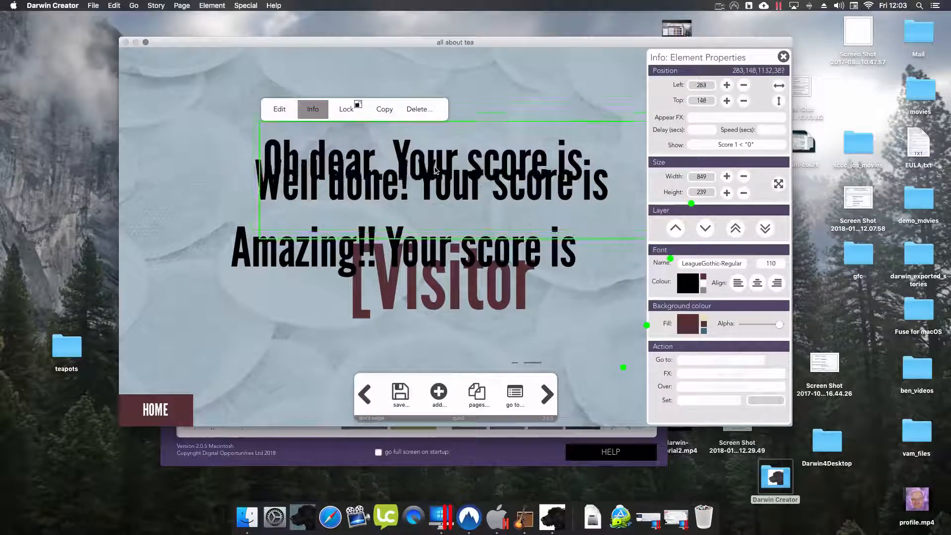
left_click_drag(332, 254, 331, 183)
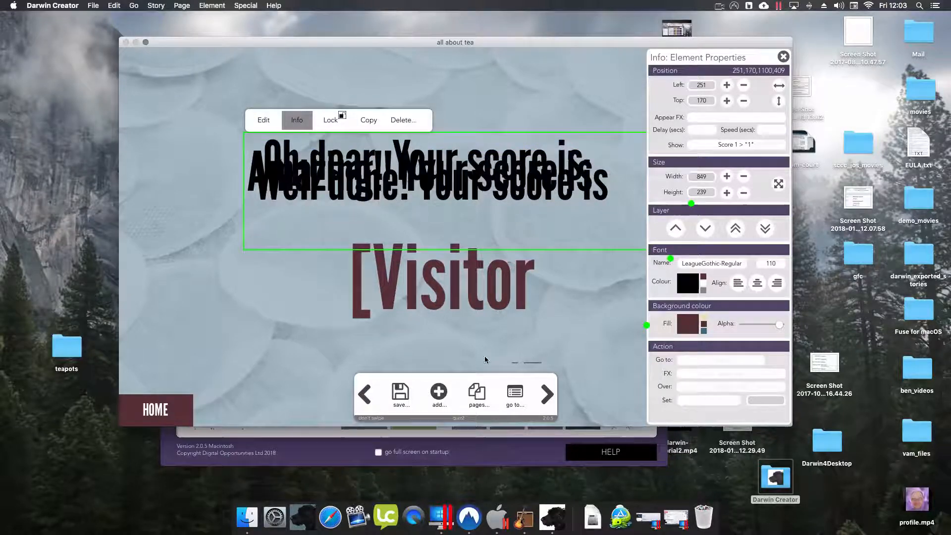
- Go back to the "HOT STUFF" page, duplicate the translucent box over GAME and move both boxes clear of the GAME text
left_click(366, 394)
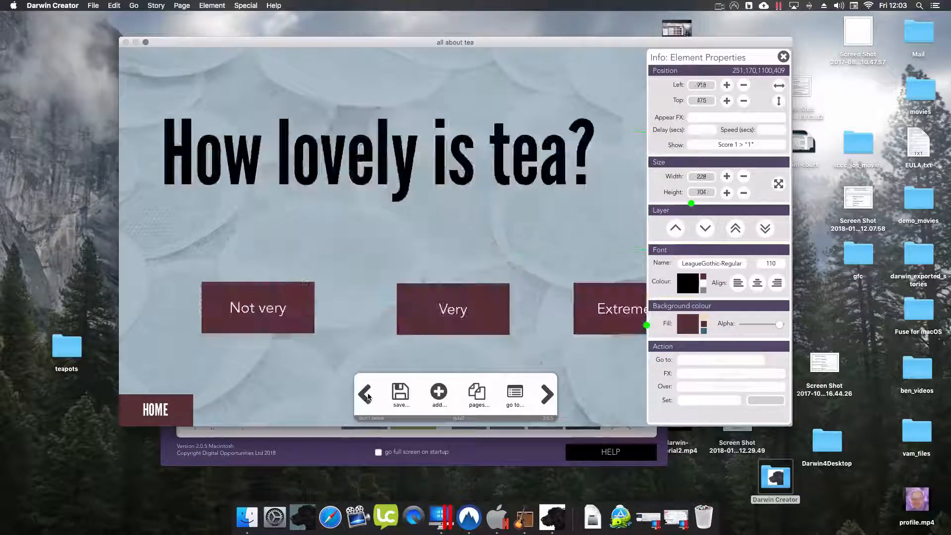
left_click(366, 395)
left_click(366, 394)
left_click(366, 395)
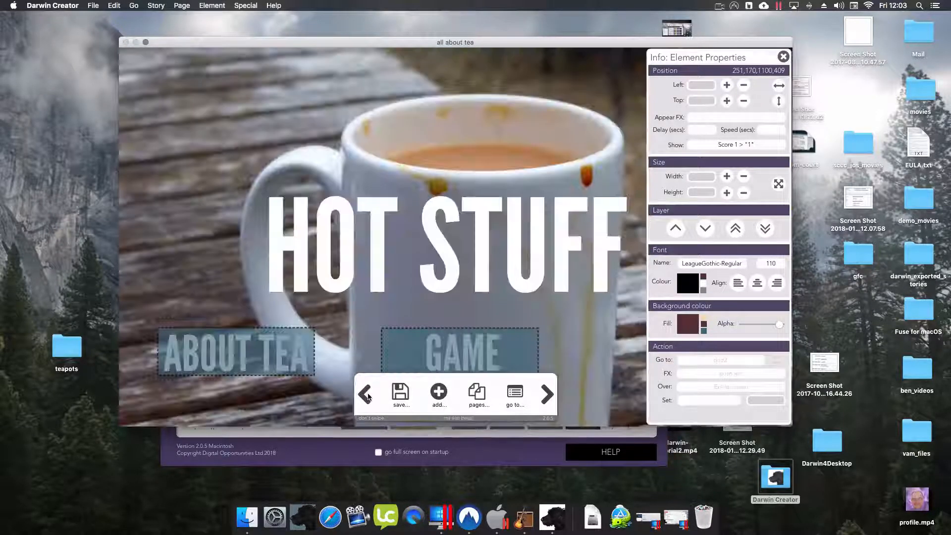
left_click(783, 57)
left_click(466, 344)
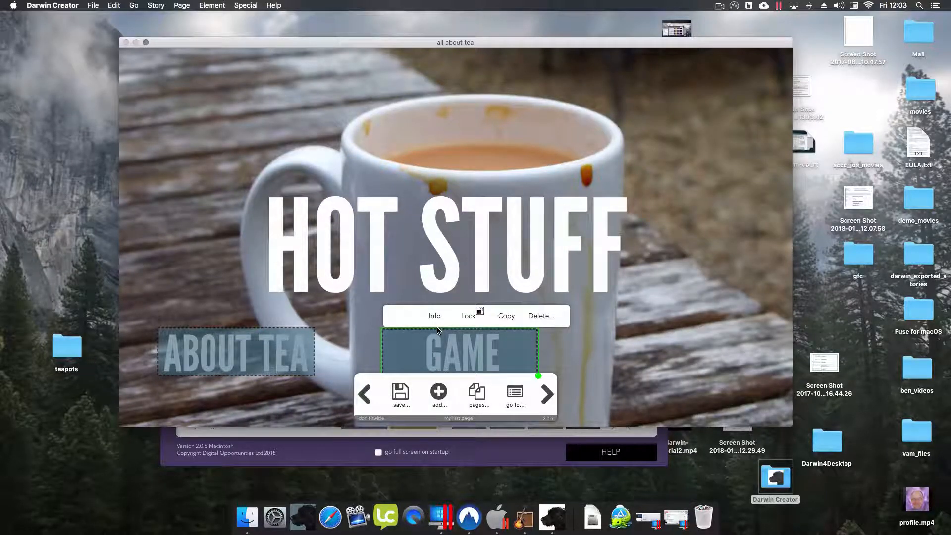
left_click(507, 315)
left_click_drag(519, 337, 663, 249)
left_click_drag(460, 347, 383, 286)
- Duplicate the GAME text, place the copy beside it over the table and change its wording to QUIZ
left_click(474, 345)
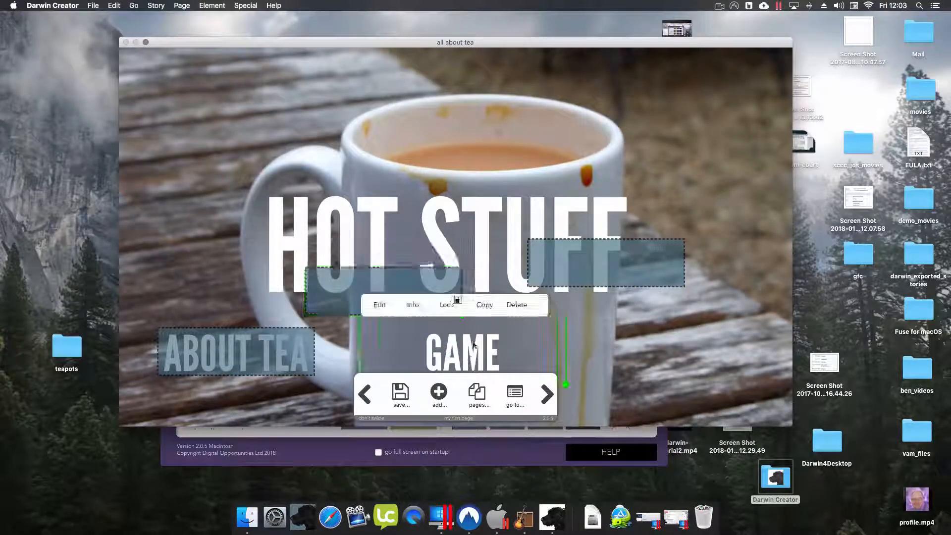
left_click(478, 306)
left_click_drag(556, 336, 700, 394)
left_click_drag(628, 356, 657, 360)
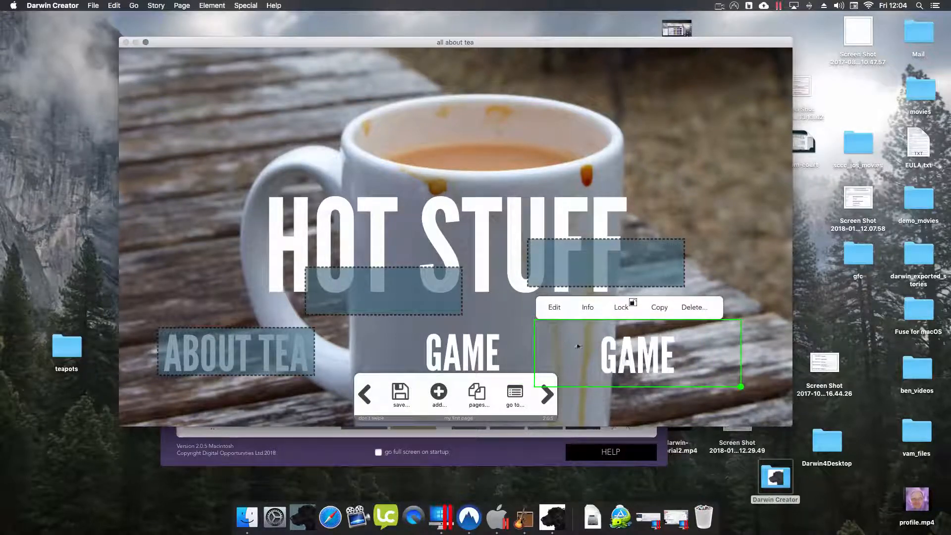
left_click(554, 307)
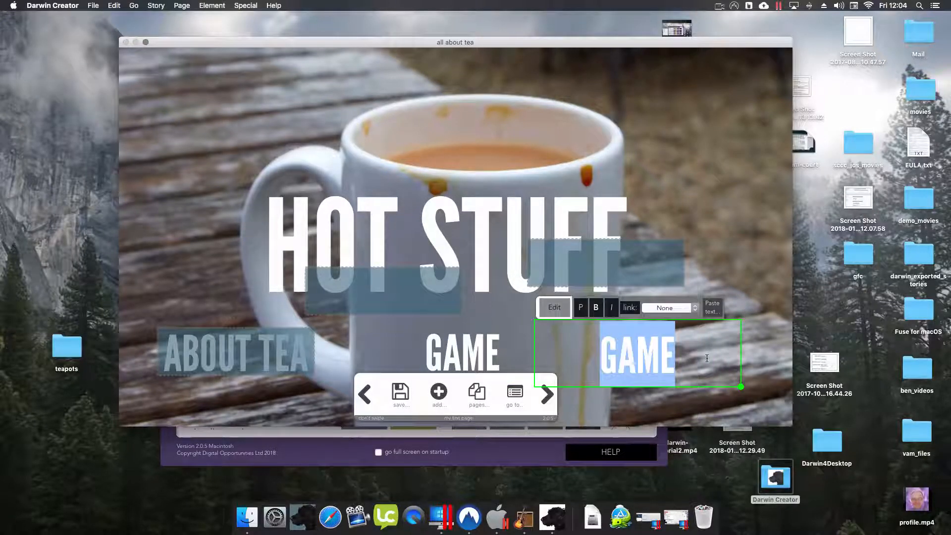
type("QUIZ")
left_click(551, 307)
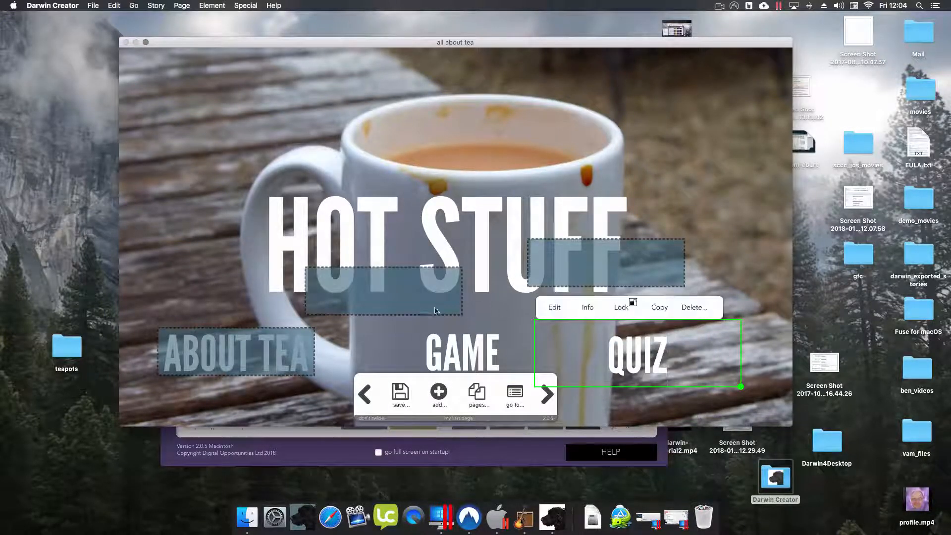
- Place the translucent boxes over GAME and QUIZ, and link the QUIZ box to the quizintro page
left_click_drag(419, 305, 481, 363)
left_click_drag(563, 267, 627, 386)
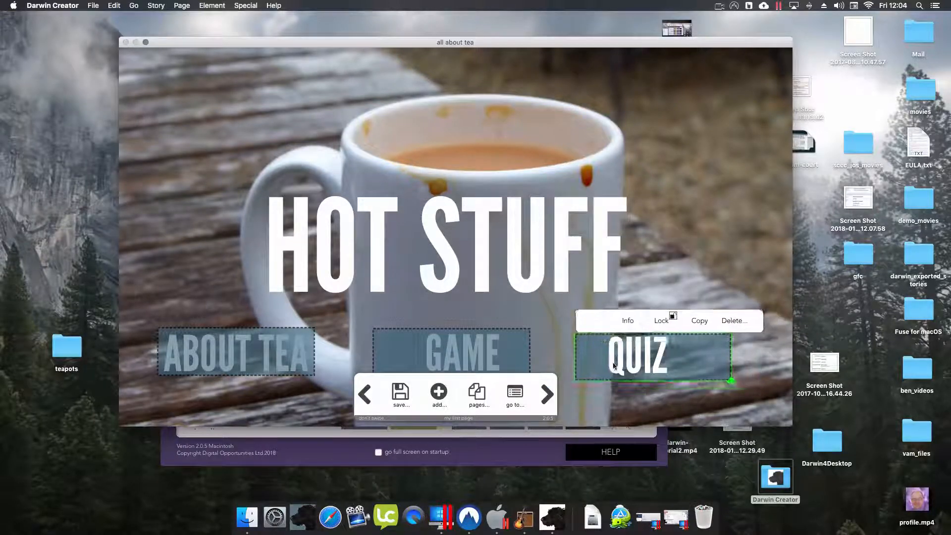
left_click(626, 321)
left_click(206, 361)
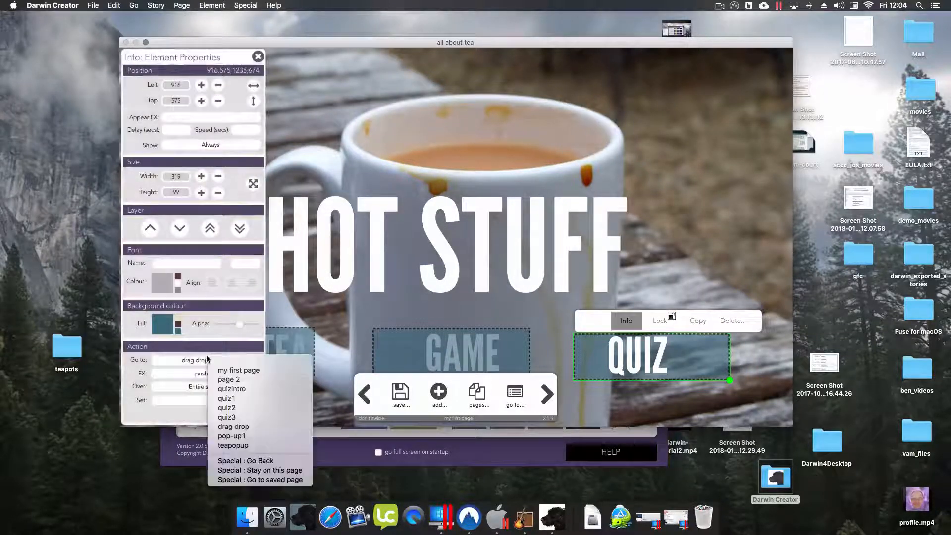
left_click(220, 389)
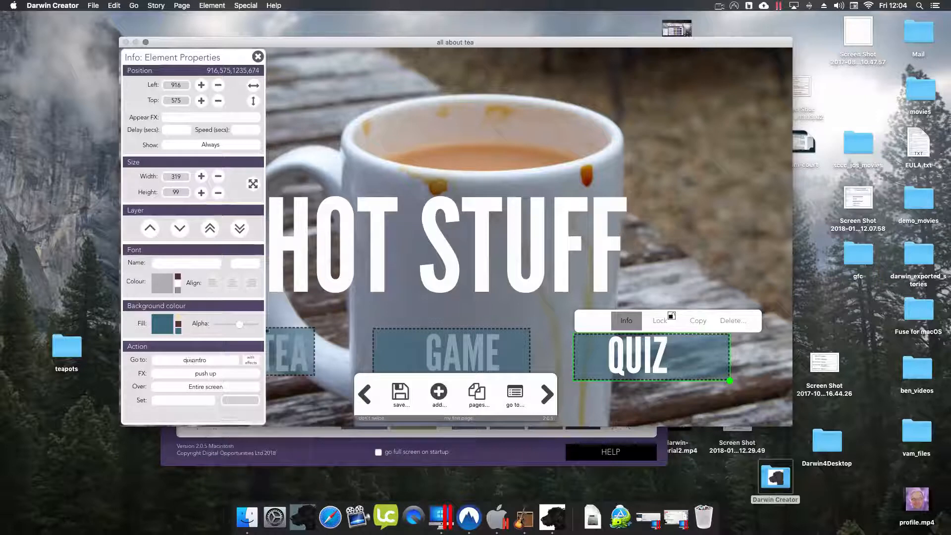
left_click(258, 57)
- Save the story with the new QUIZ link, and run it from the HOT STUFF page
left_click(402, 402)
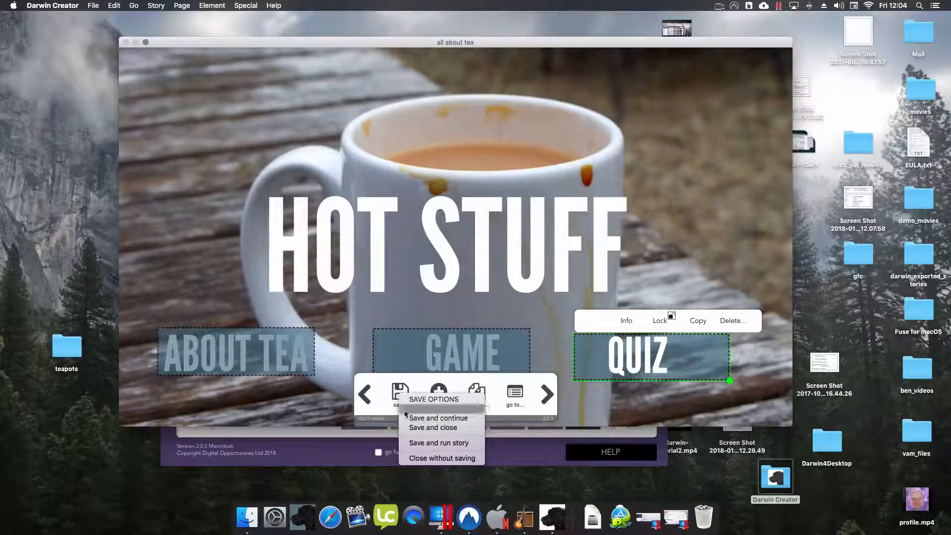
left_click(411, 418)
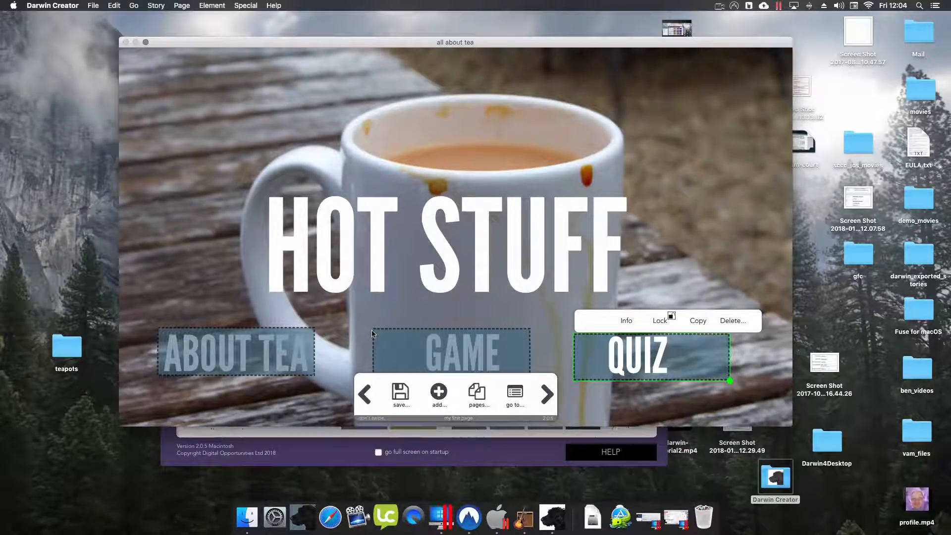
left_click(398, 404)
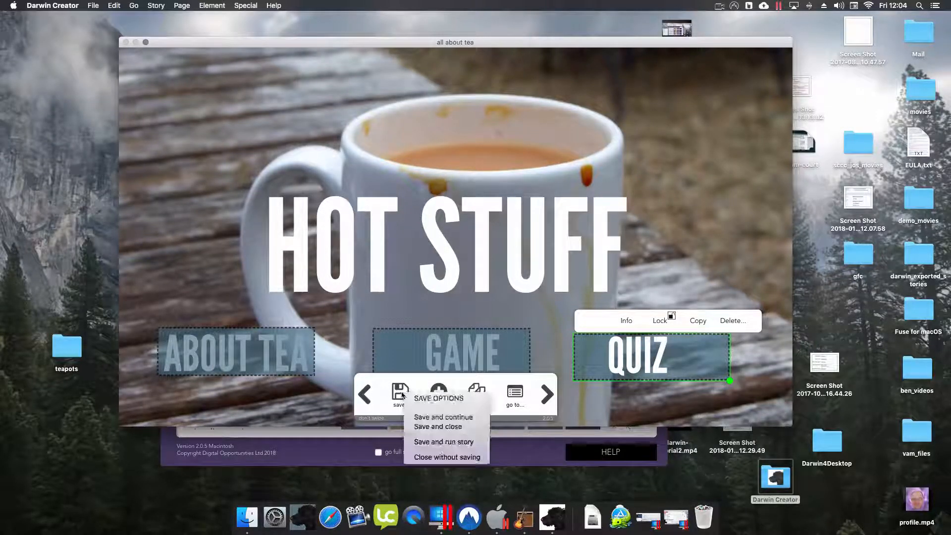
left_click(419, 443)
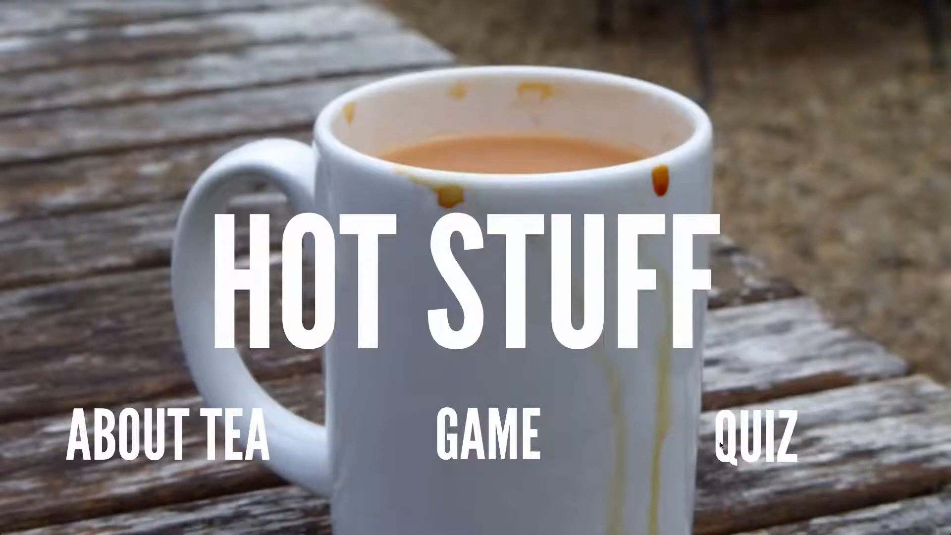
- Test the quiz from the QUIZ link by answering "Not very" to "How lovely is tea?", and return home from the score page
left_click(744, 431)
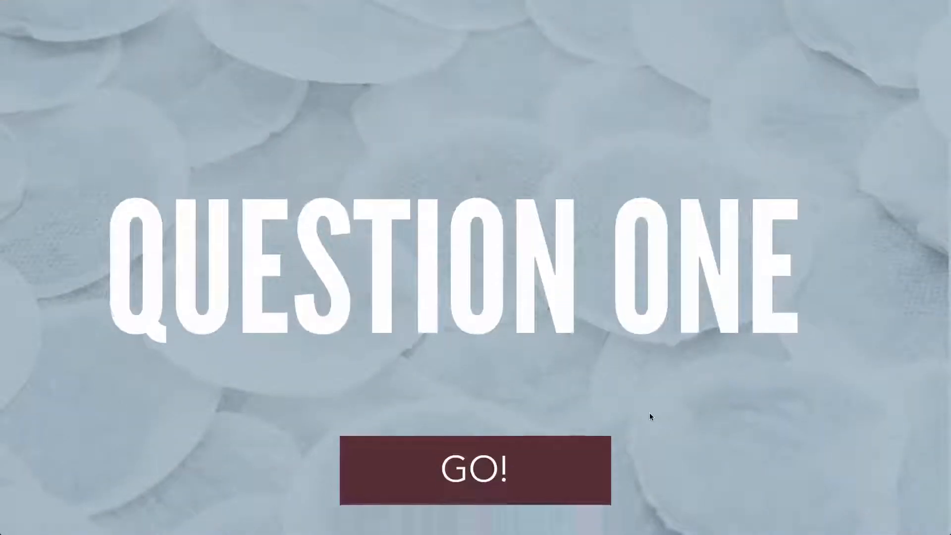
left_click(424, 421)
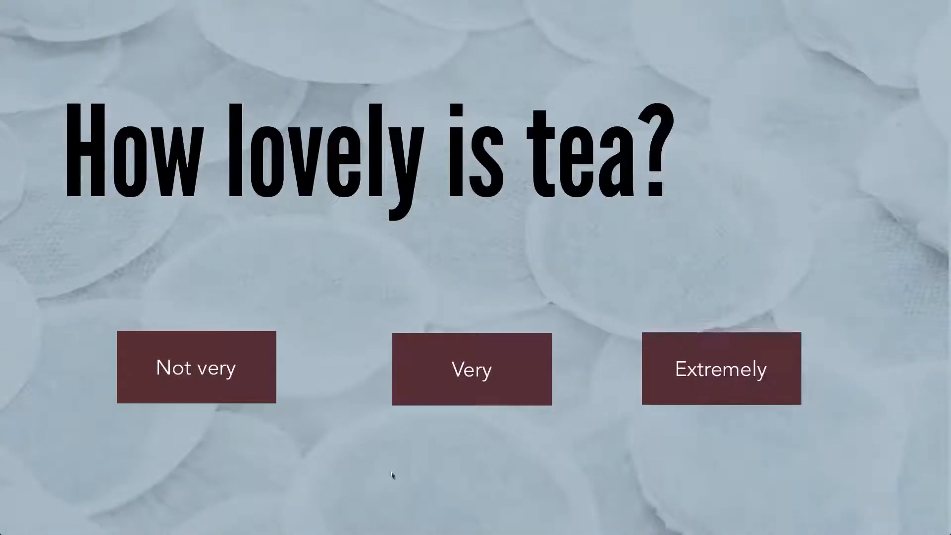
left_click(180, 378)
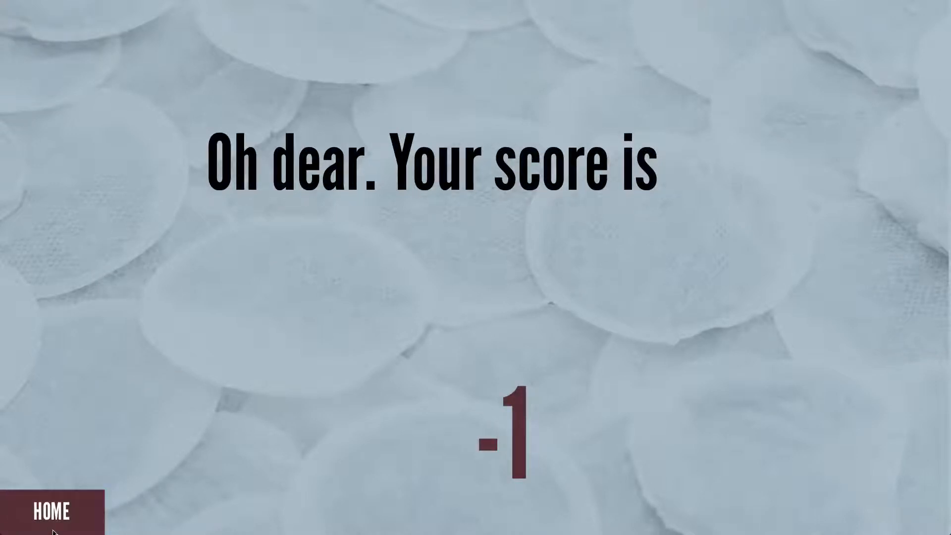
left_click(53, 531)
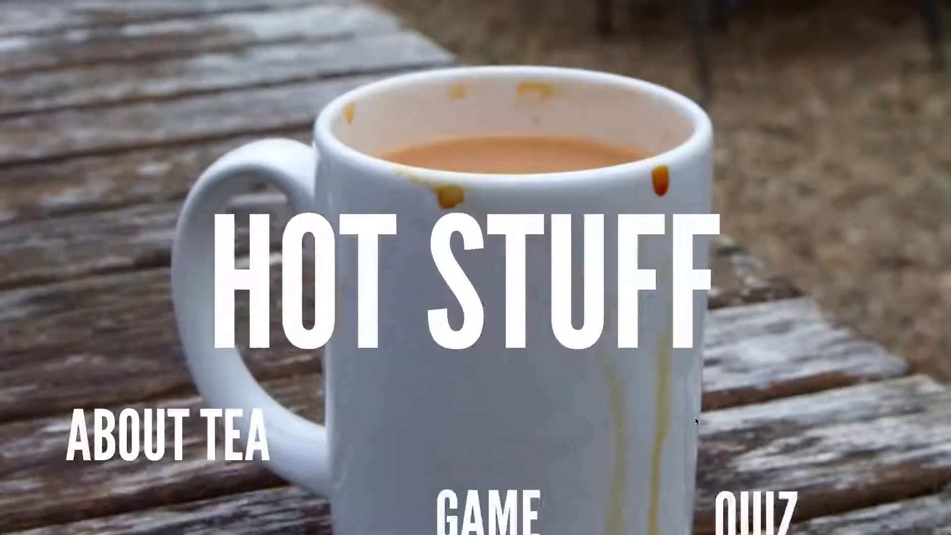
- Run the quiz again from the first page and answer "Extremely" to check the score message
left_click(696, 429)
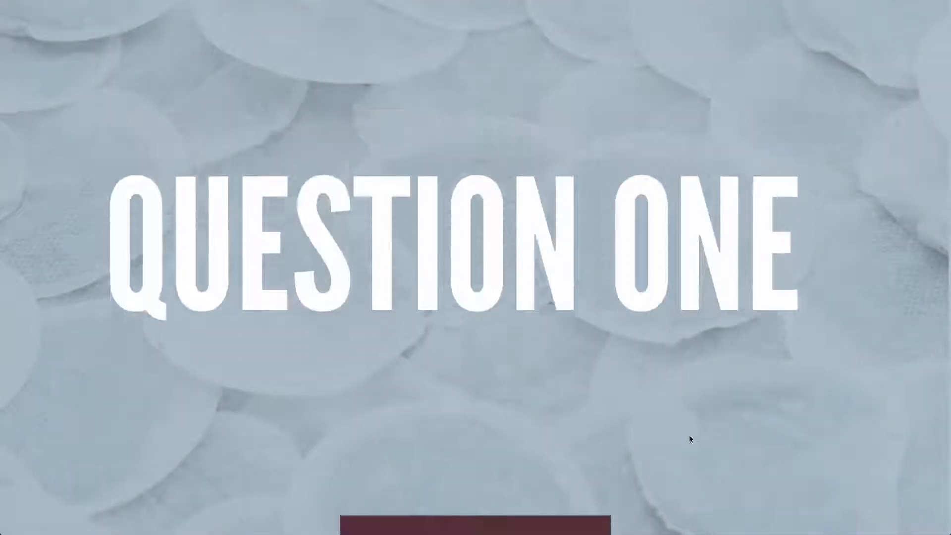
left_click(493, 404)
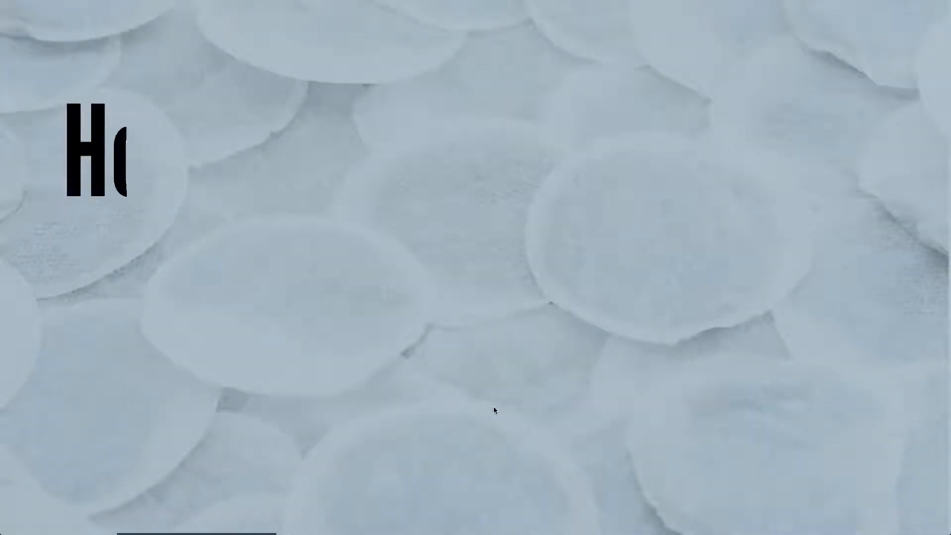
left_click(675, 425)
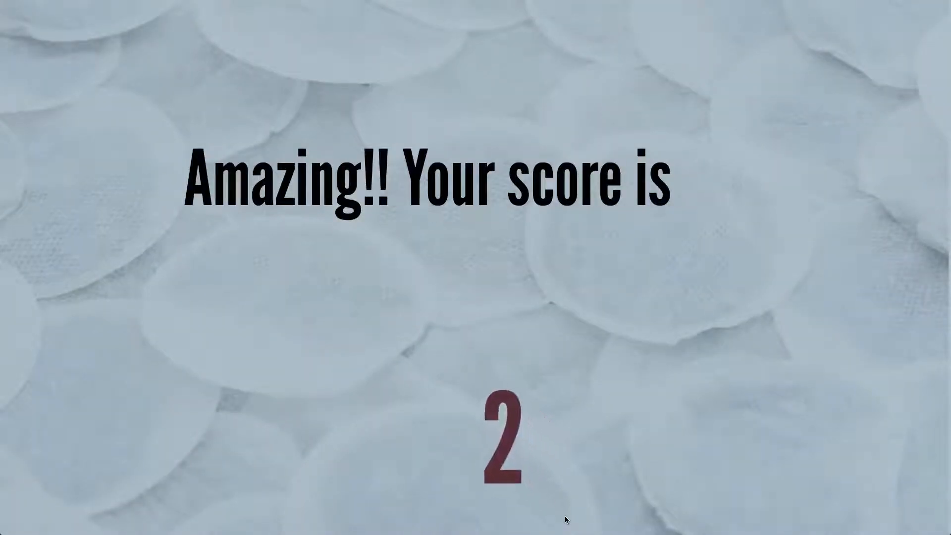